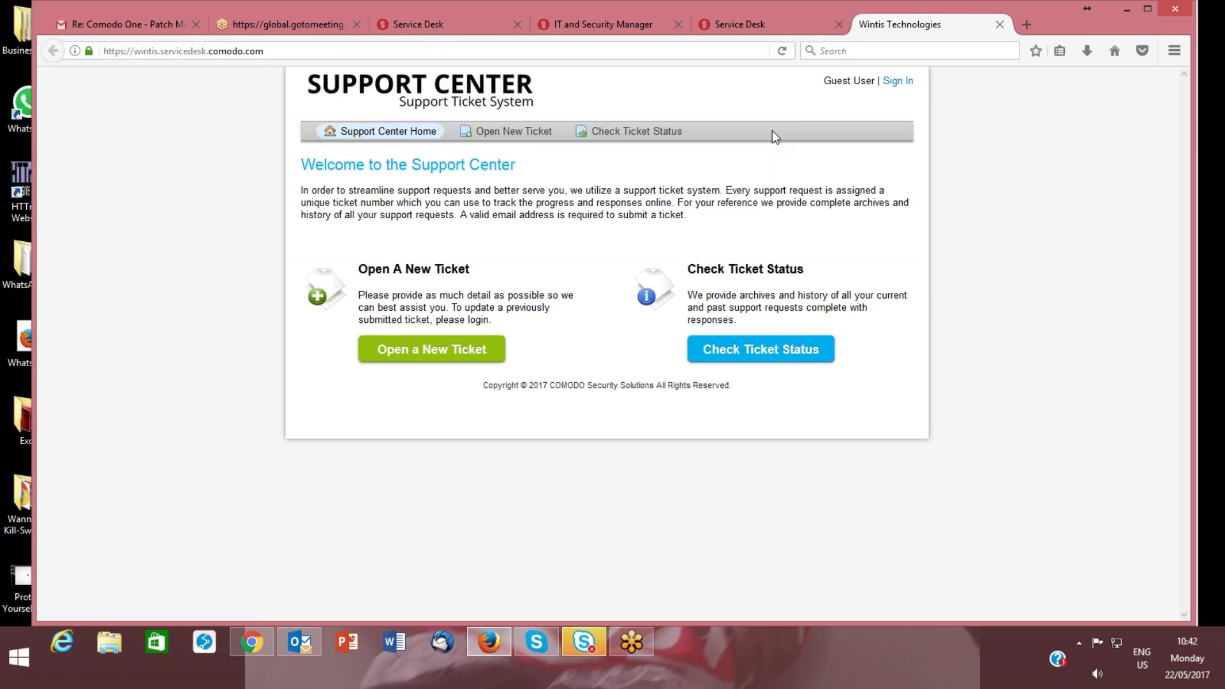
Return to the Service Desk page, switch to the staff panel and open the new ticket form.
{"action": "left_click", "coordinate": [759, 29]}
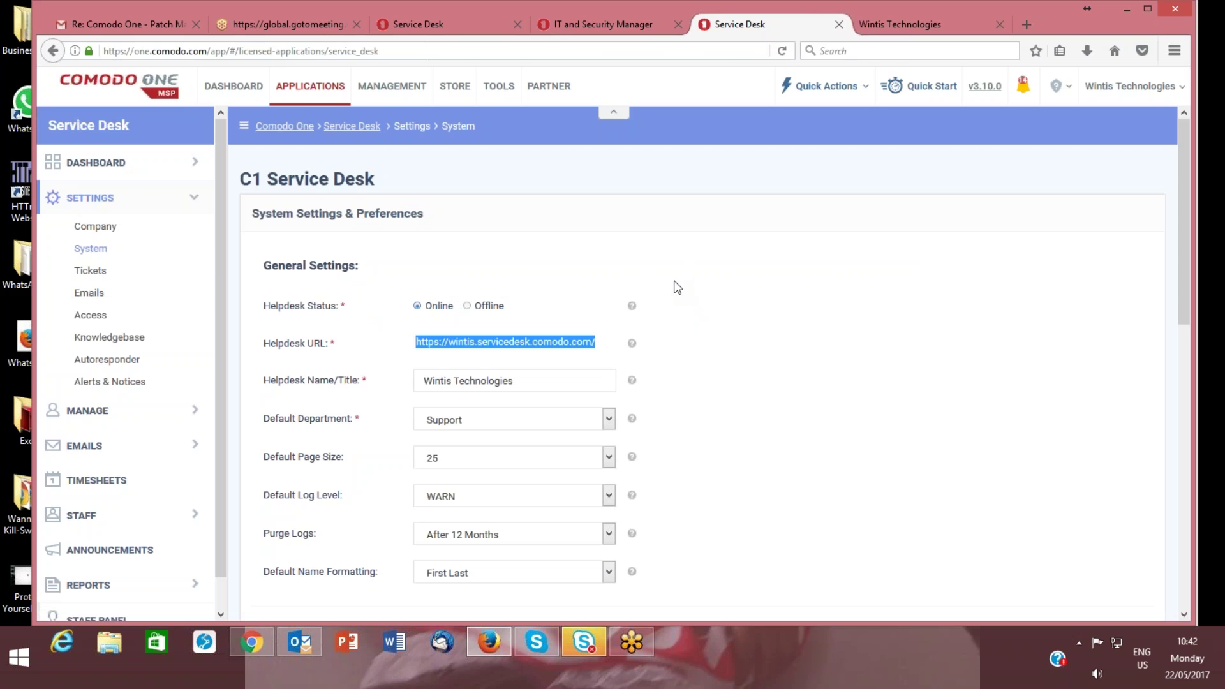
{"action": "scroll", "coordinate": [677, 288], "scroll_direction": "down", "scroll_amount": 1}
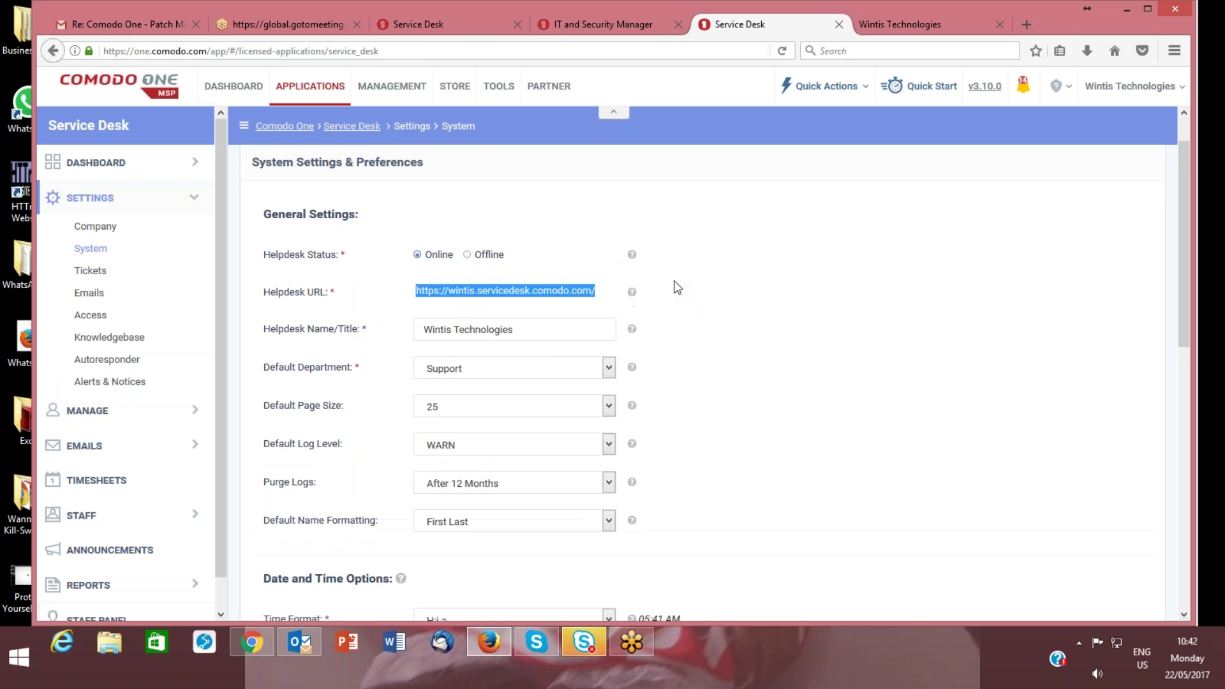
{"action": "scroll", "coordinate": [678, 287], "scroll_direction": "down", "scroll_amount": 1}
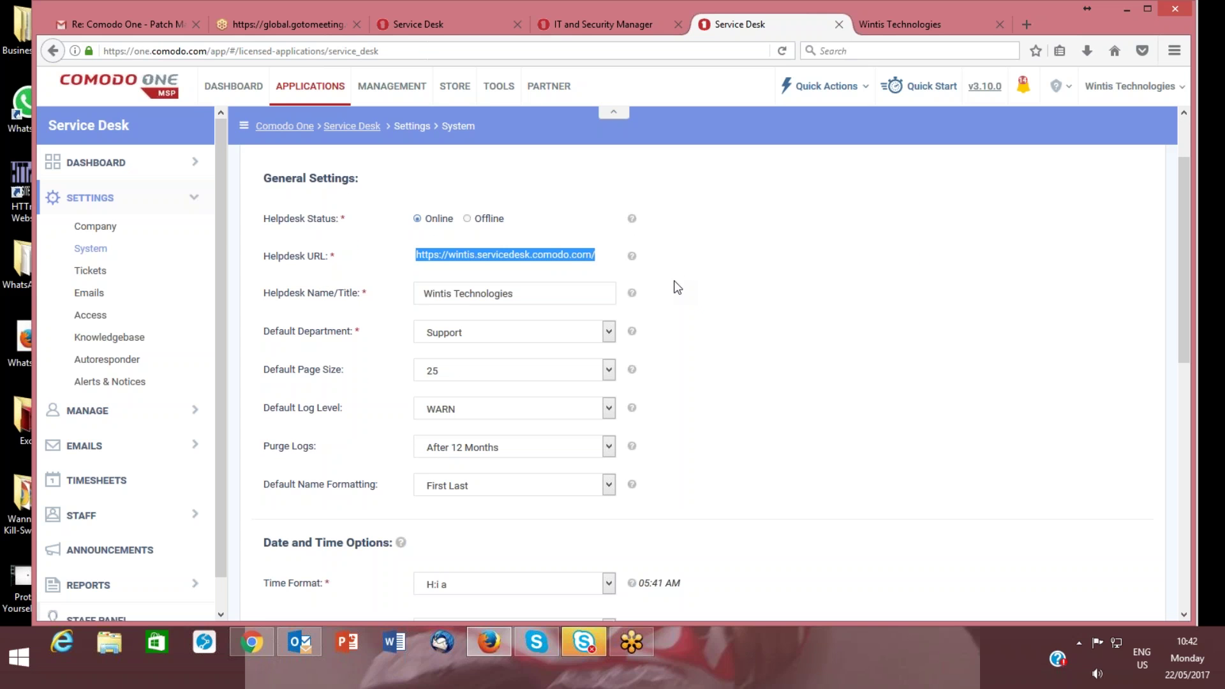
{"action": "left_click", "coordinate": [85, 523]}
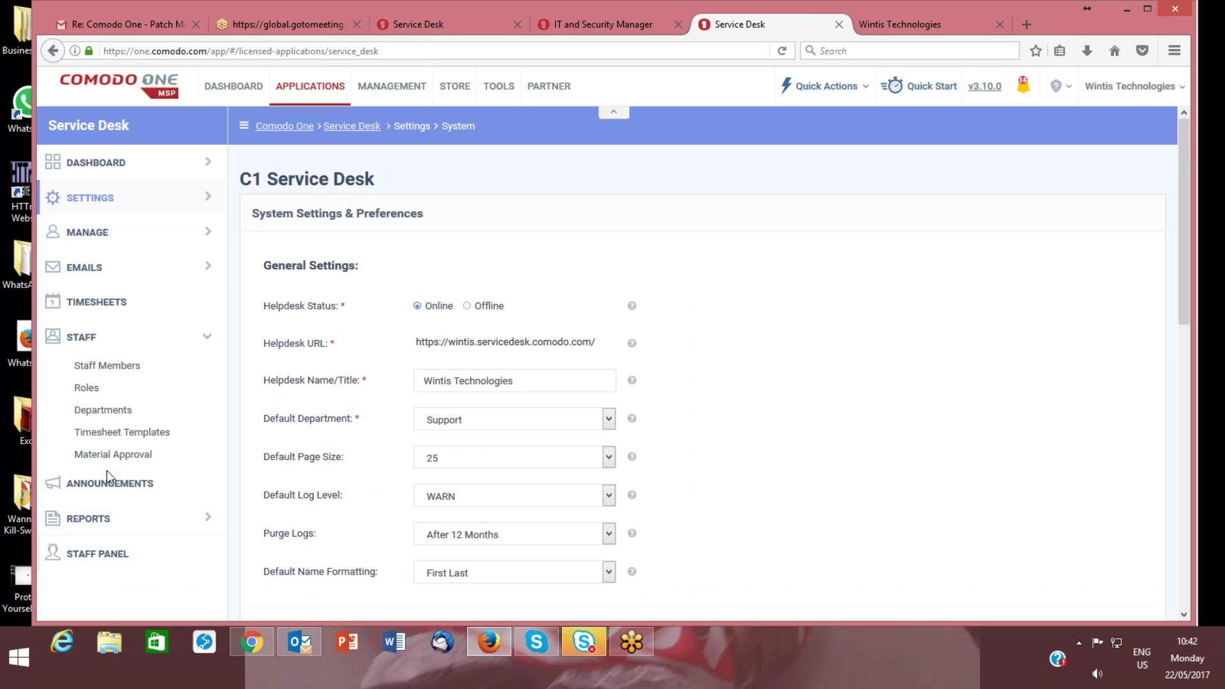
{"action": "left_click", "coordinate": [97, 564]}
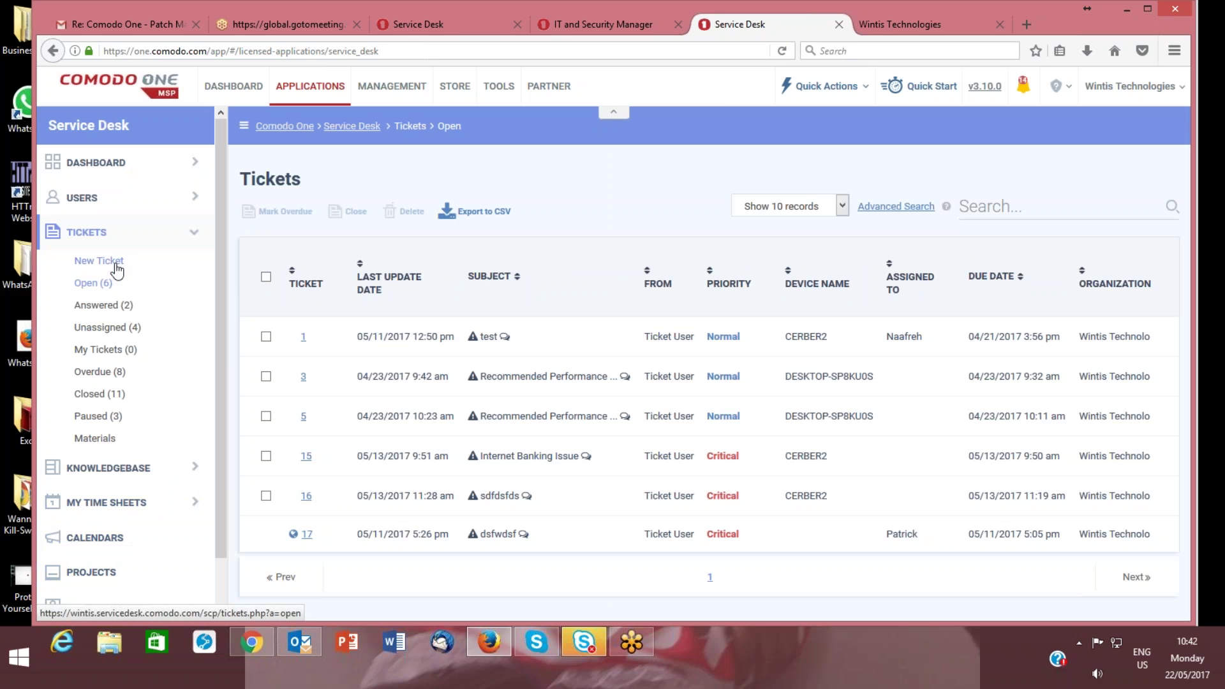
{"action": "left_click", "coordinate": [102, 263]}
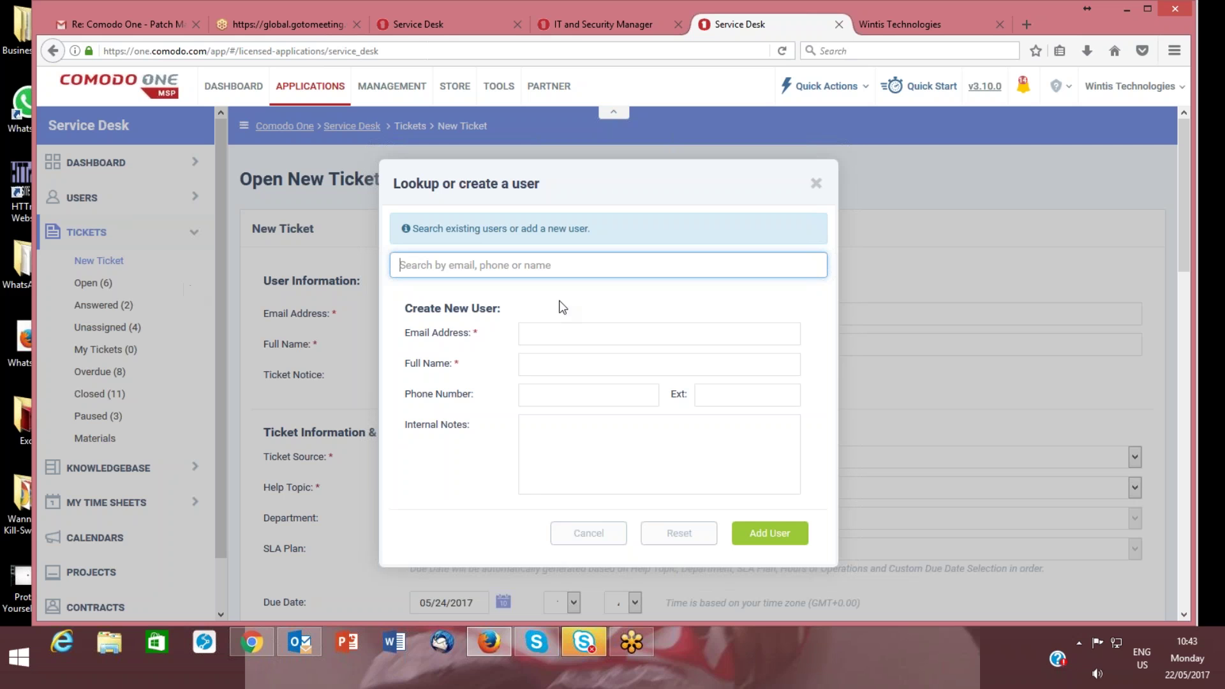
Switch to the Comodo Client - Communication agent running on the desktop and bring up its Submit ticket form.
{"action": "left_click", "coordinate": [1106, 624]}
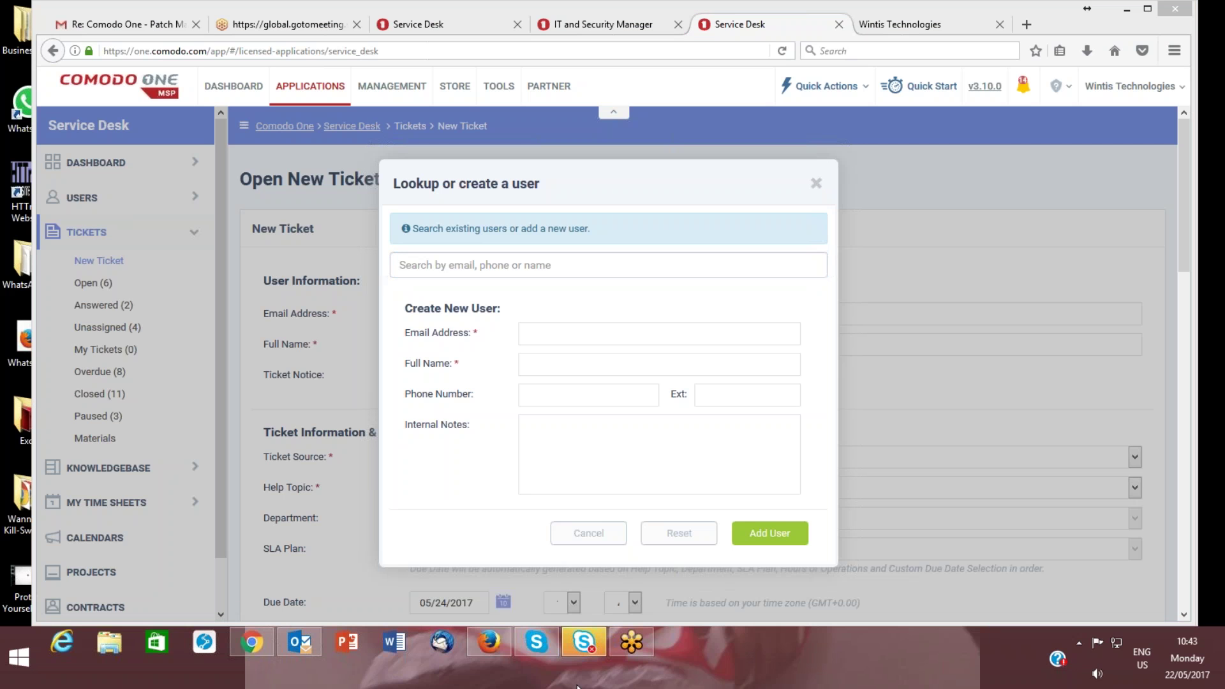
{"action": "left_click", "coordinate": [1078, 642]}
{"action": "right_click", "coordinate": [1054, 564]}
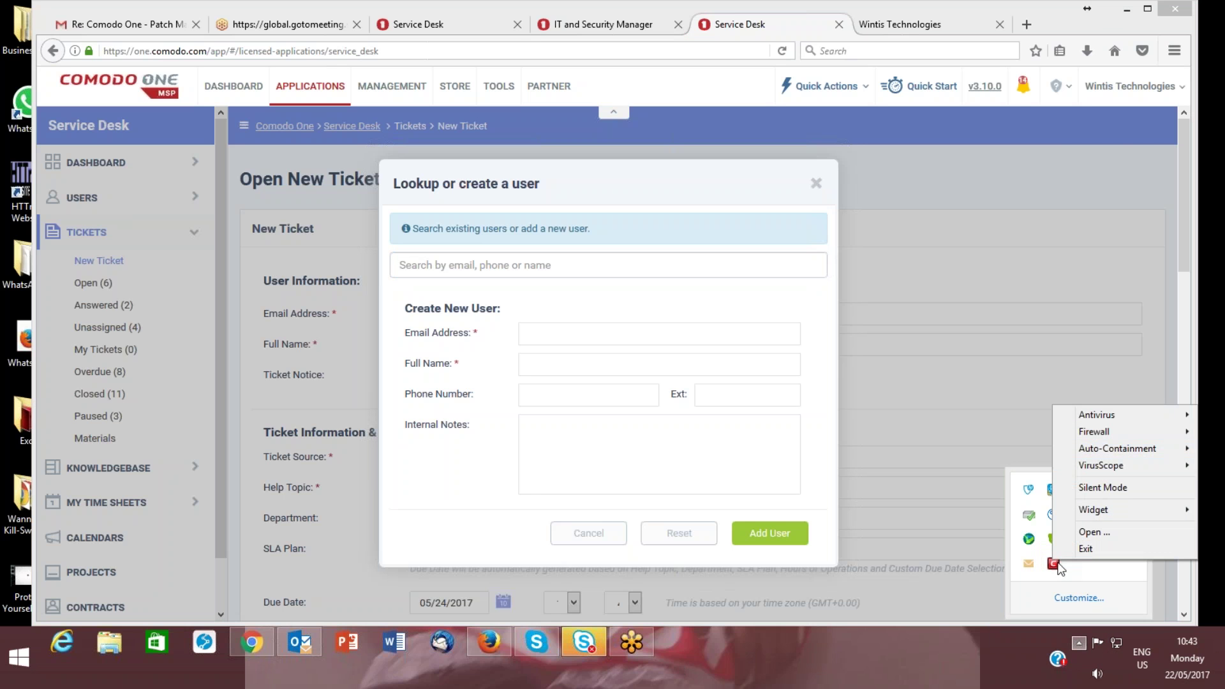
{"action": "left_click", "coordinate": [1086, 573]}
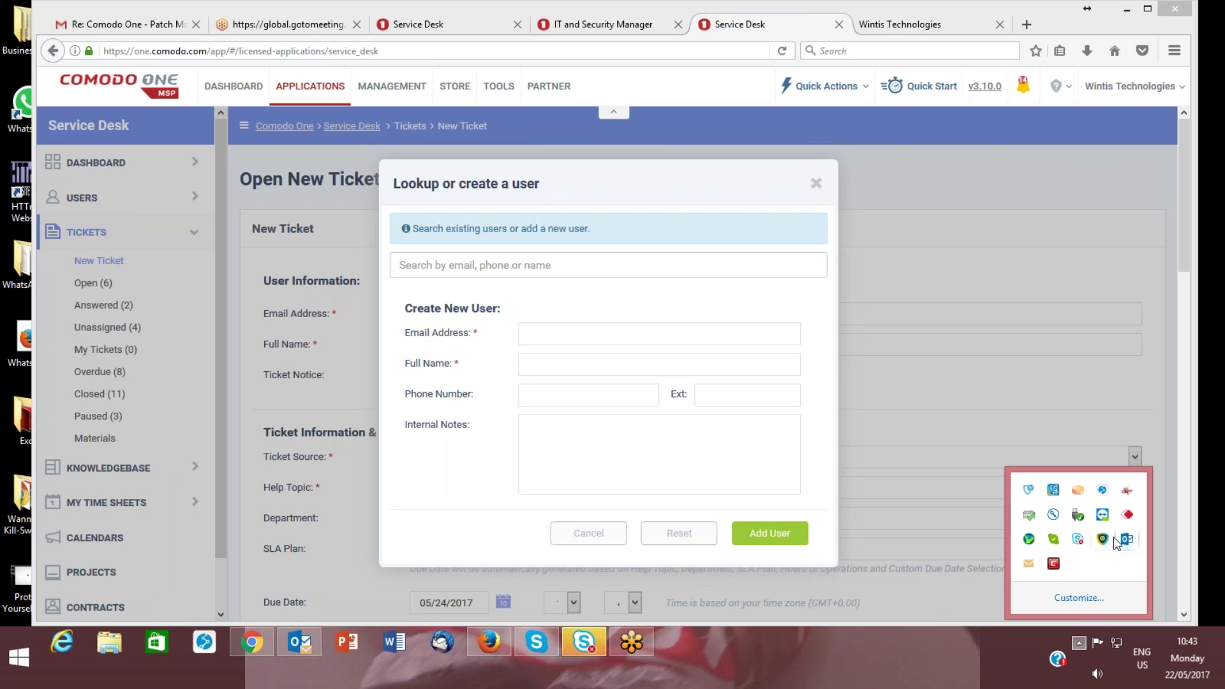
{"action": "right_click", "coordinate": [1104, 541]}
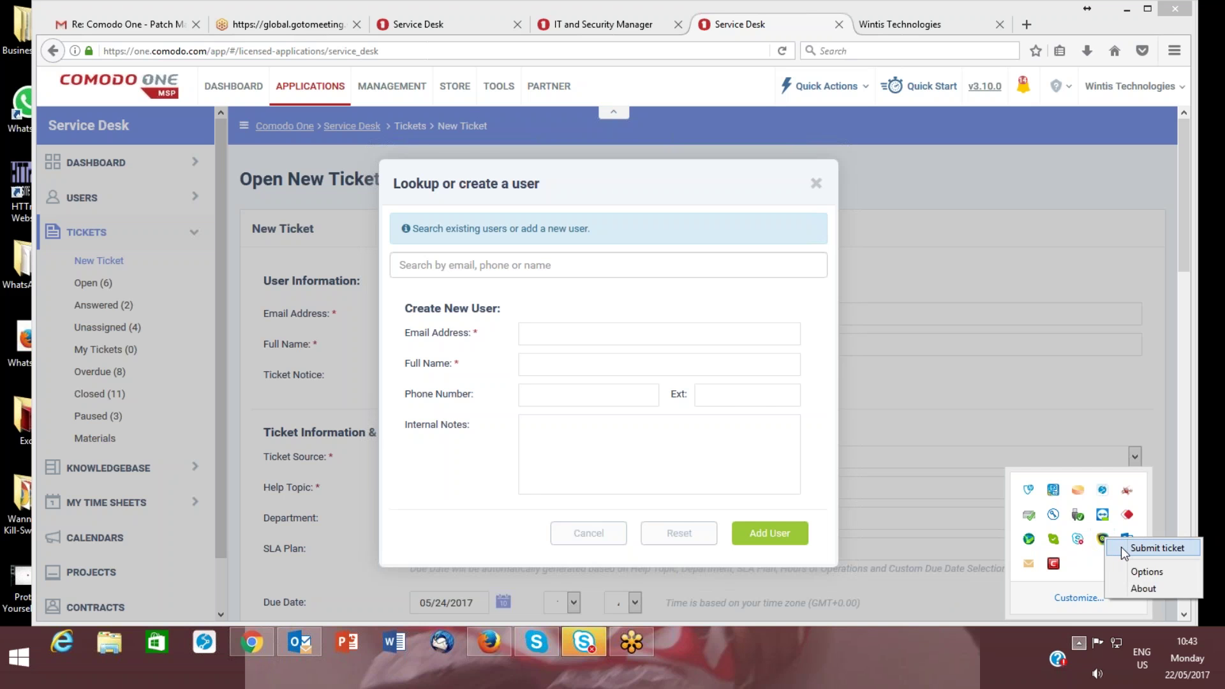
{"action": "left_click", "coordinate": [1155, 547]}
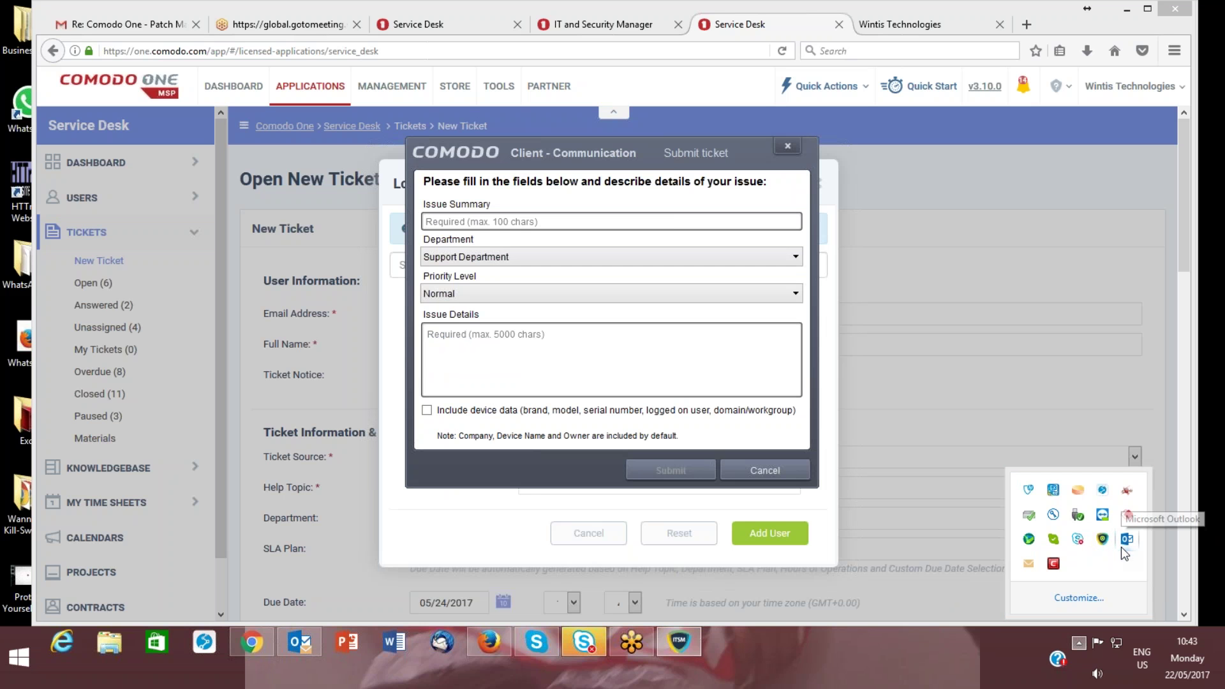
{"action": "left_click", "coordinate": [582, 253]}
{"action": "left_click", "coordinate": [582, 255]}
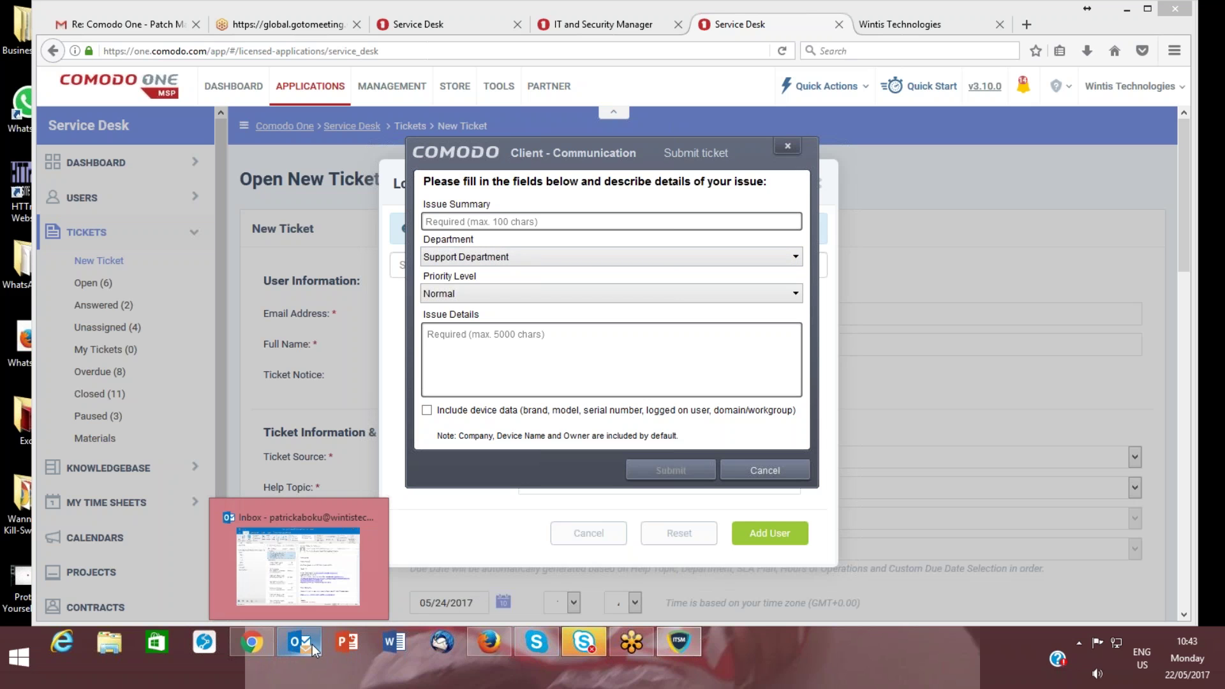
Close the Comodo client's Submit ticket form without submitting anything and quit Skype.
{"action": "left_click", "coordinate": [583, 645]}
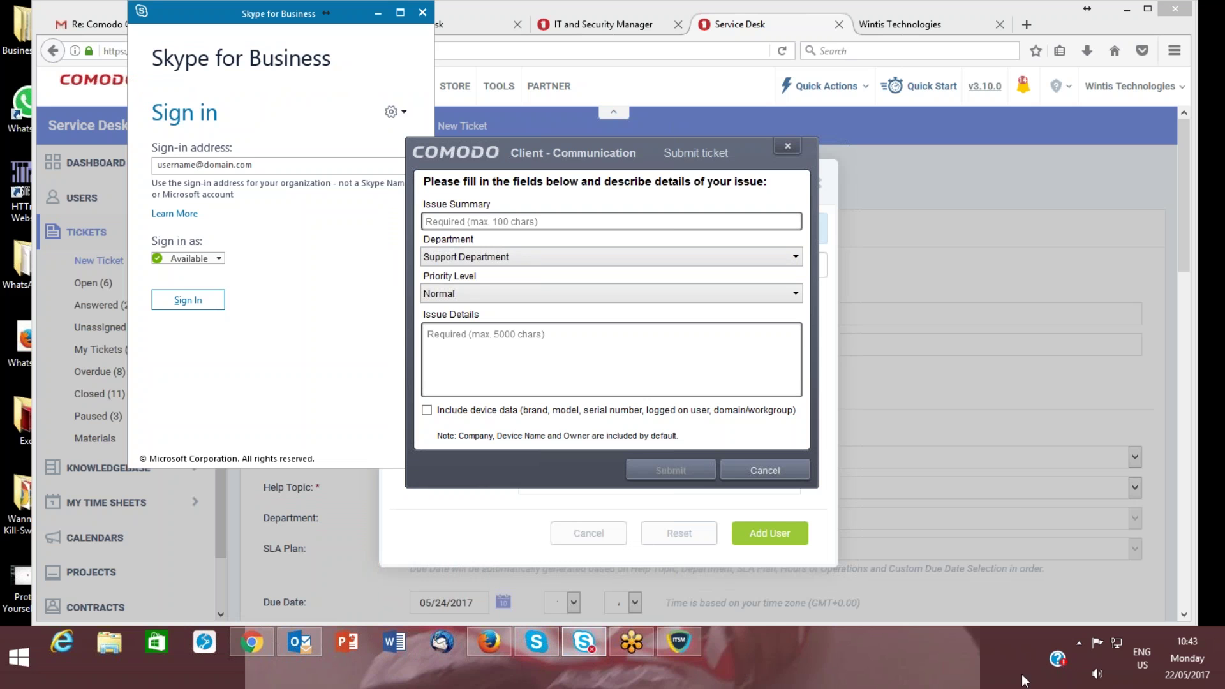
{"action": "left_click", "coordinate": [1079, 645]}
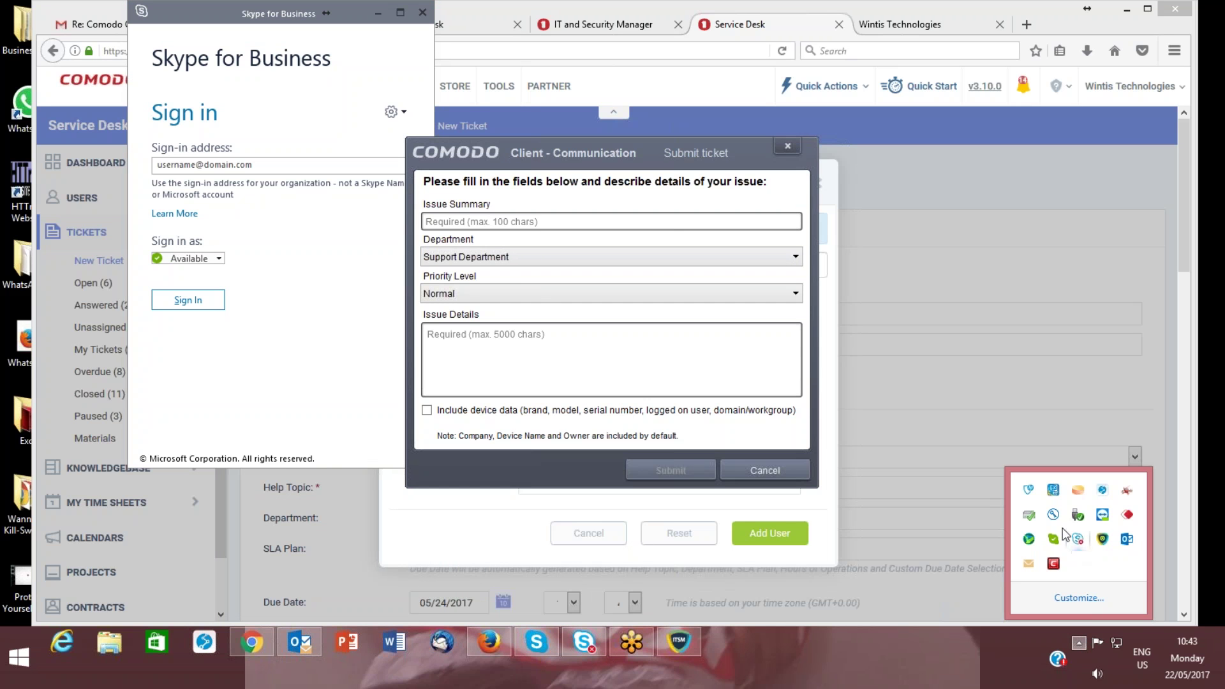
{"action": "right_click", "coordinate": [1055, 539]}
{"action": "mouse_move", "coordinate": [1064, 554]}
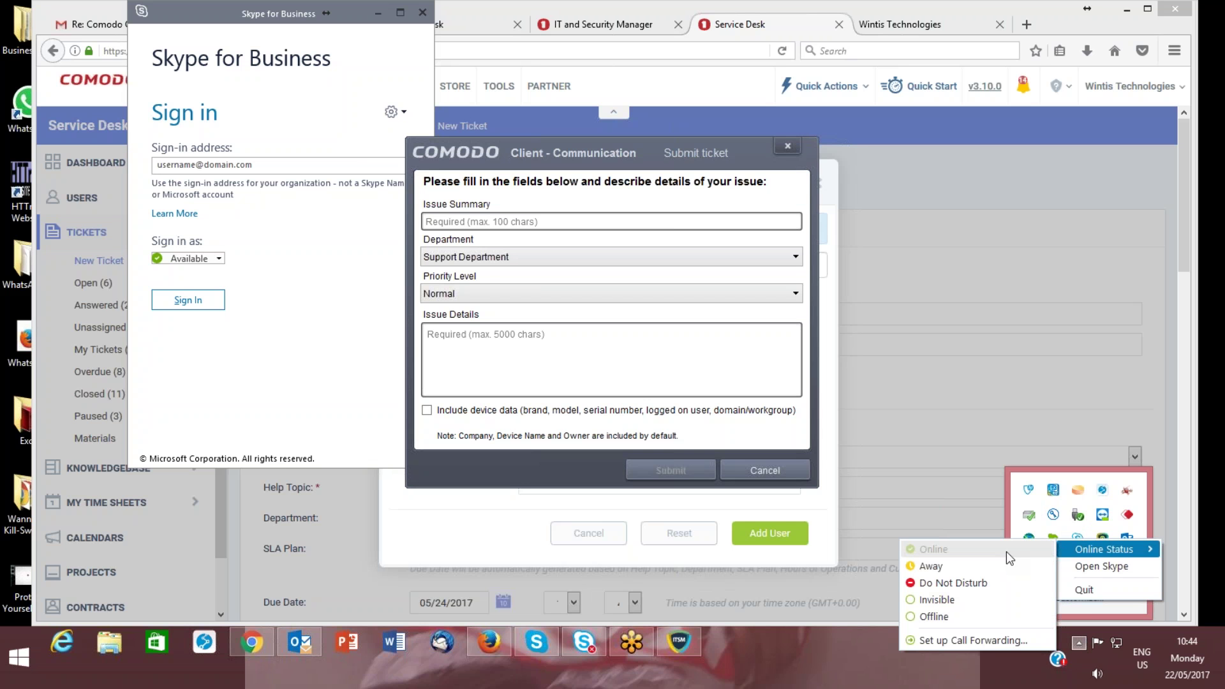
{"action": "left_click", "coordinate": [983, 508]}
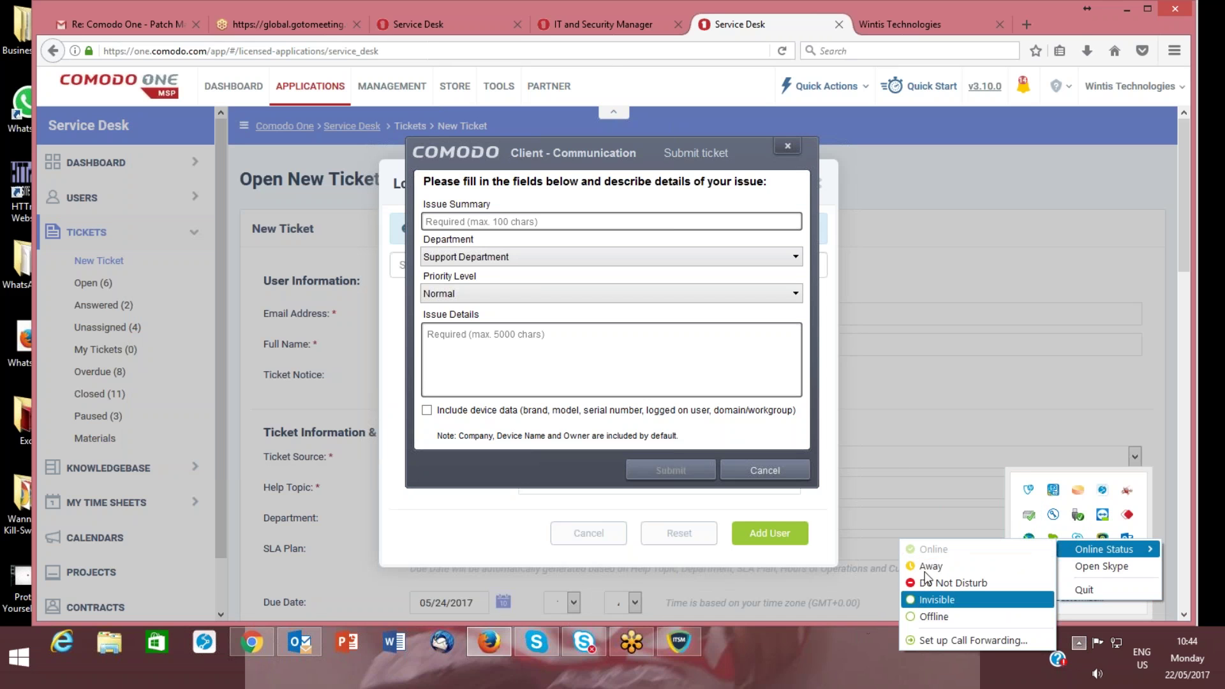
{"action": "left_click", "coordinate": [1177, 449]}
{"action": "left_click_drag", "start_coordinate": [1187, 400], "coordinate": [1187, 284]}
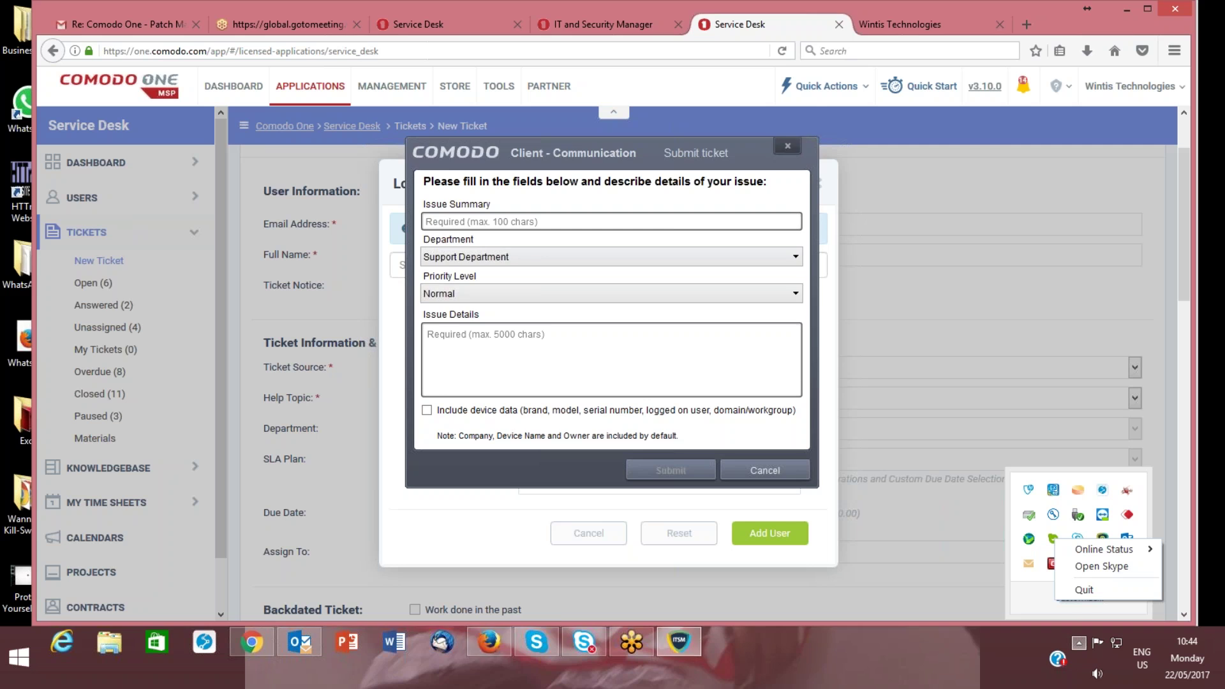
{"action": "left_click", "coordinate": [786, 149]}
{"action": "left_click", "coordinate": [1113, 592]}
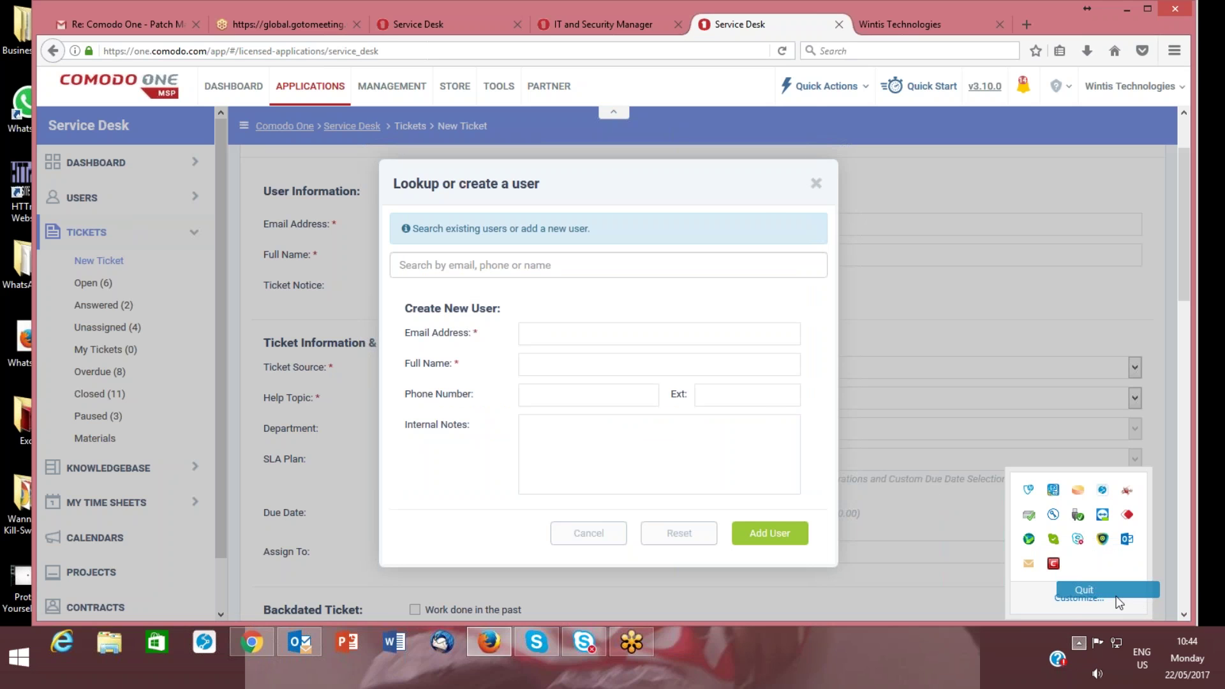
{"action": "left_click", "coordinate": [670, 391]}
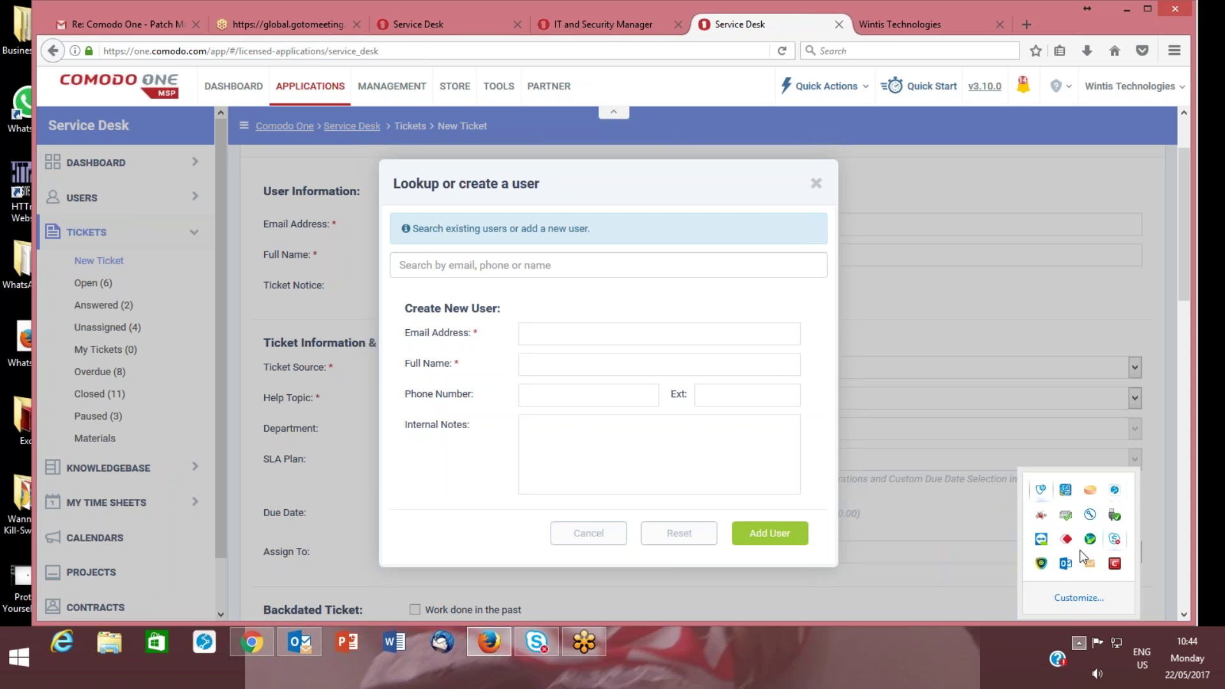
{"action": "left_click", "coordinate": [982, 638]}
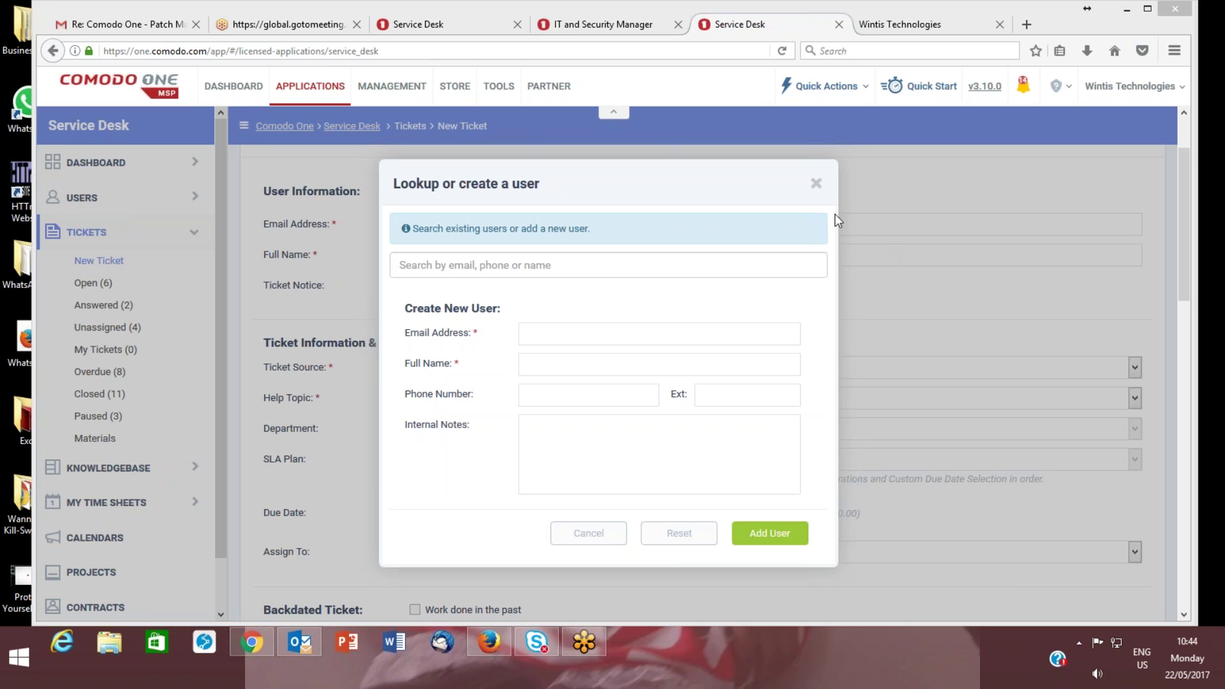
Dismiss the user lookup, abandon the unsaved new ticket by reloading the page, and open the Service Desk admin panel.
{"action": "left_click", "coordinate": [814, 184]}
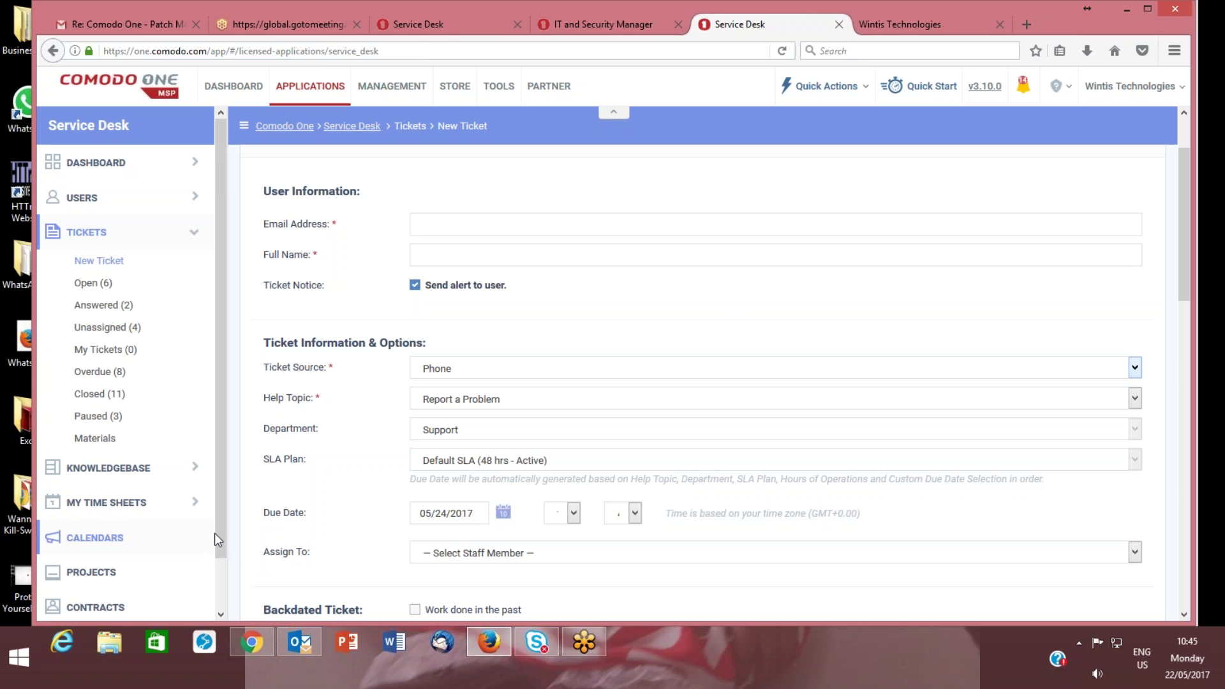
{"action": "left_click_drag", "start_coordinate": [218, 532], "coordinate": [226, 586]}
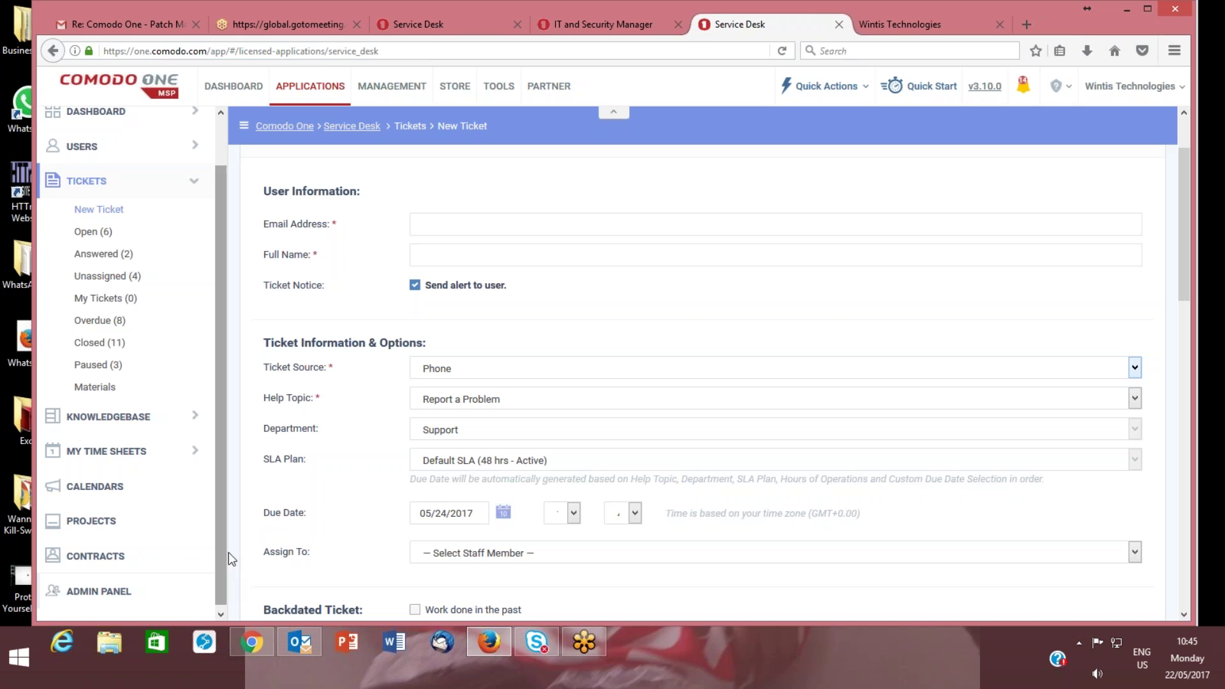
{"action": "left_click", "coordinate": [116, 591]}
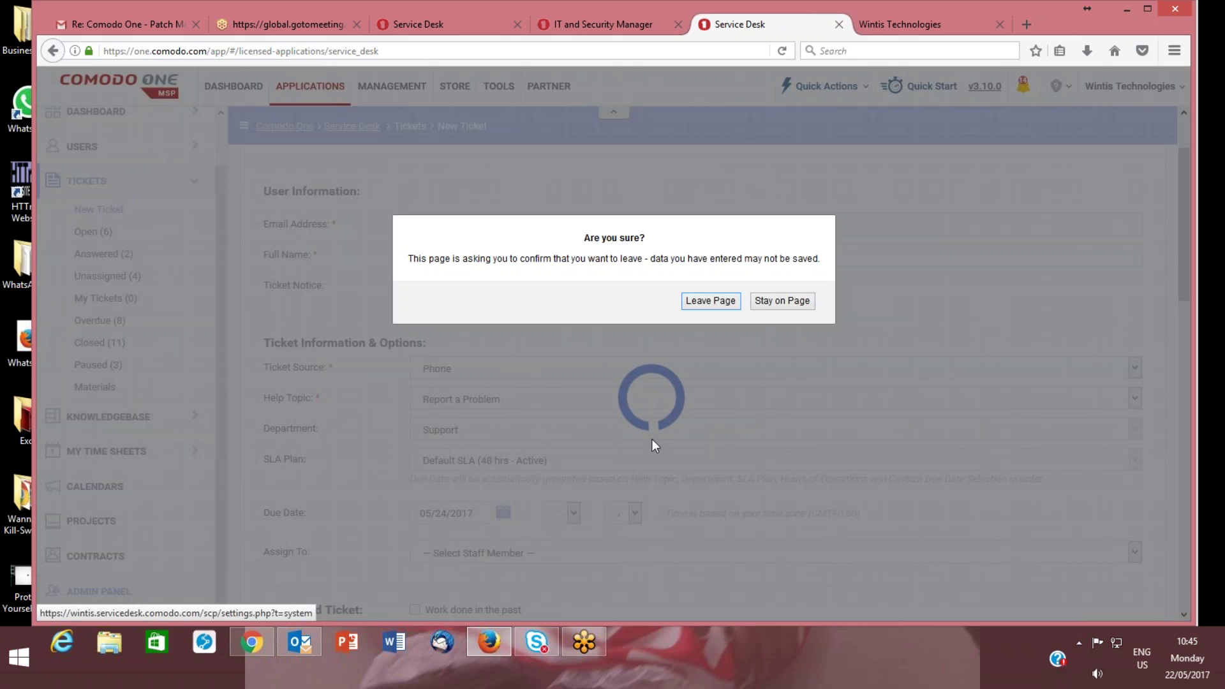
{"action": "left_click", "coordinate": [783, 300]}
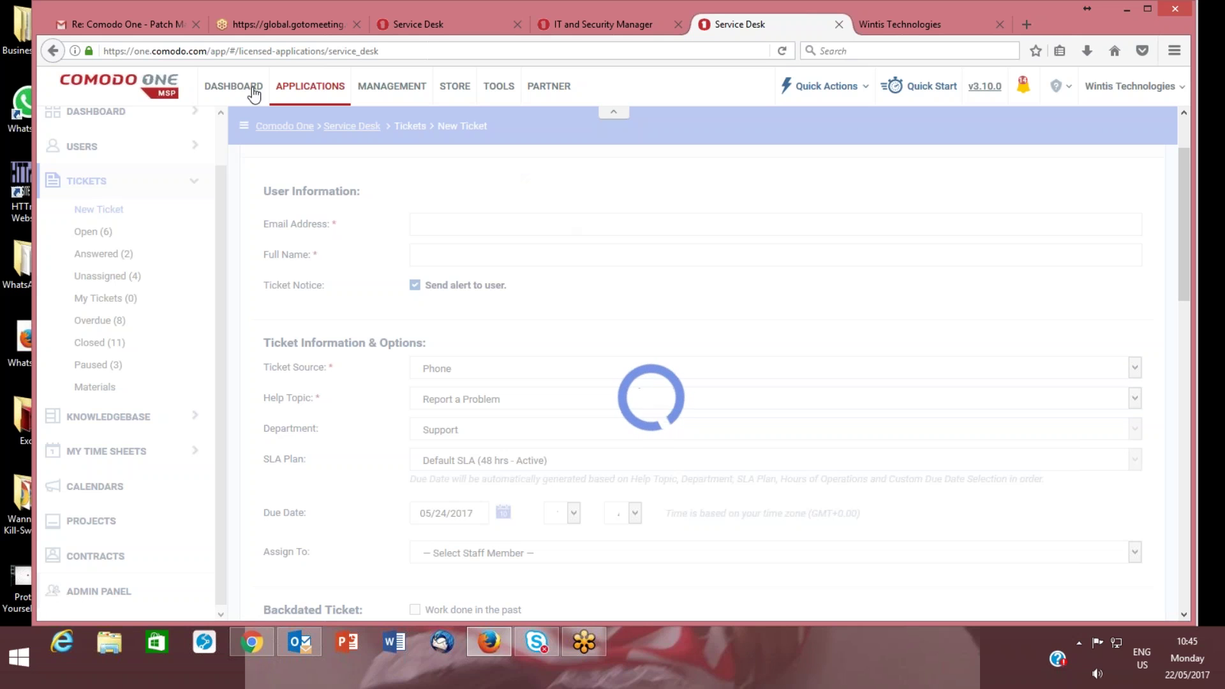
{"action": "left_click", "coordinate": [783, 51]}
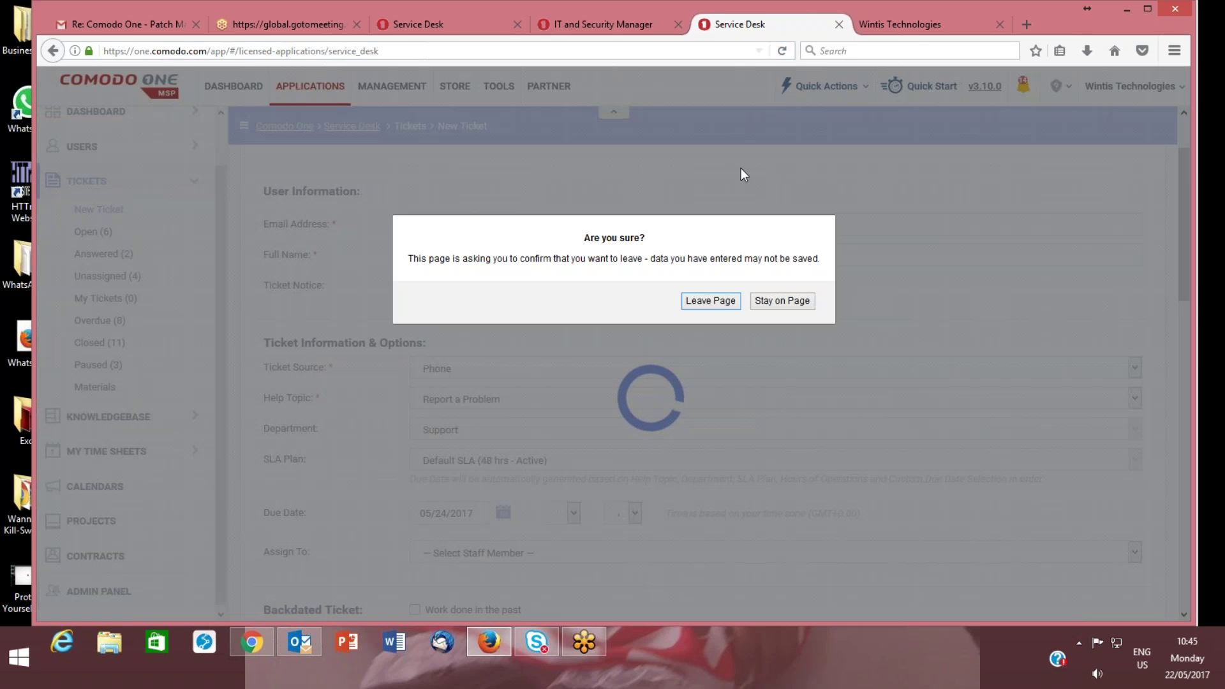
{"action": "left_click", "coordinate": [706, 302]}
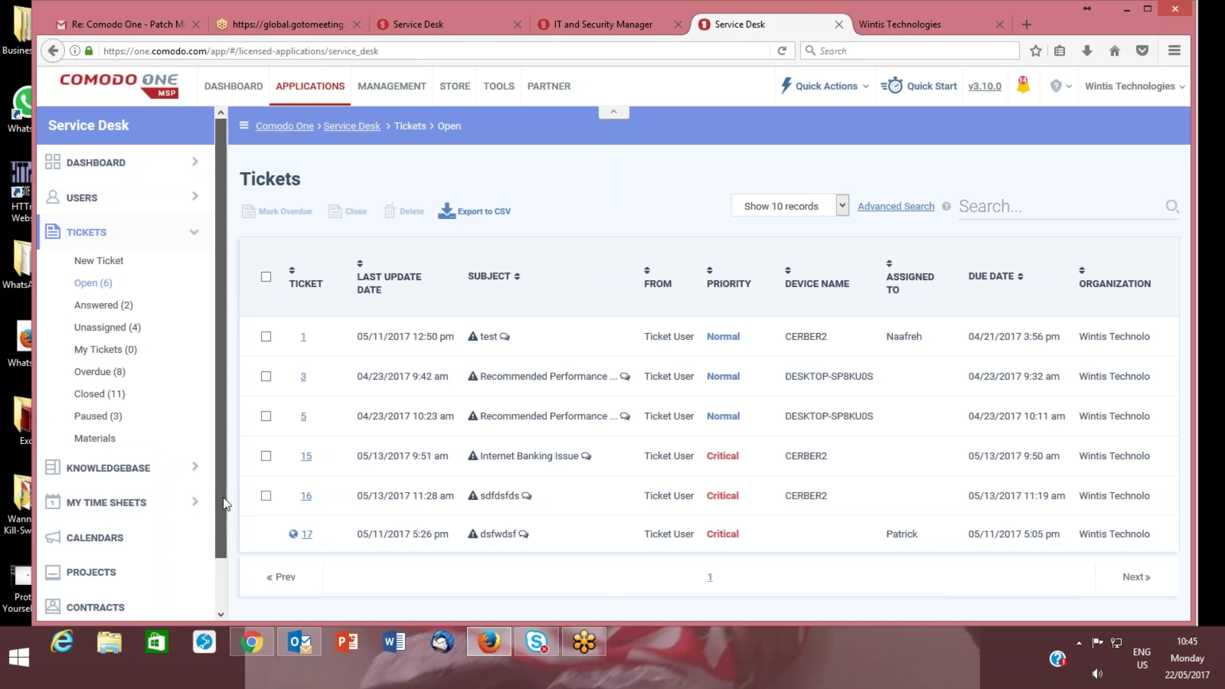
{"action": "left_click_drag", "start_coordinate": [224, 504], "coordinate": [217, 559]}
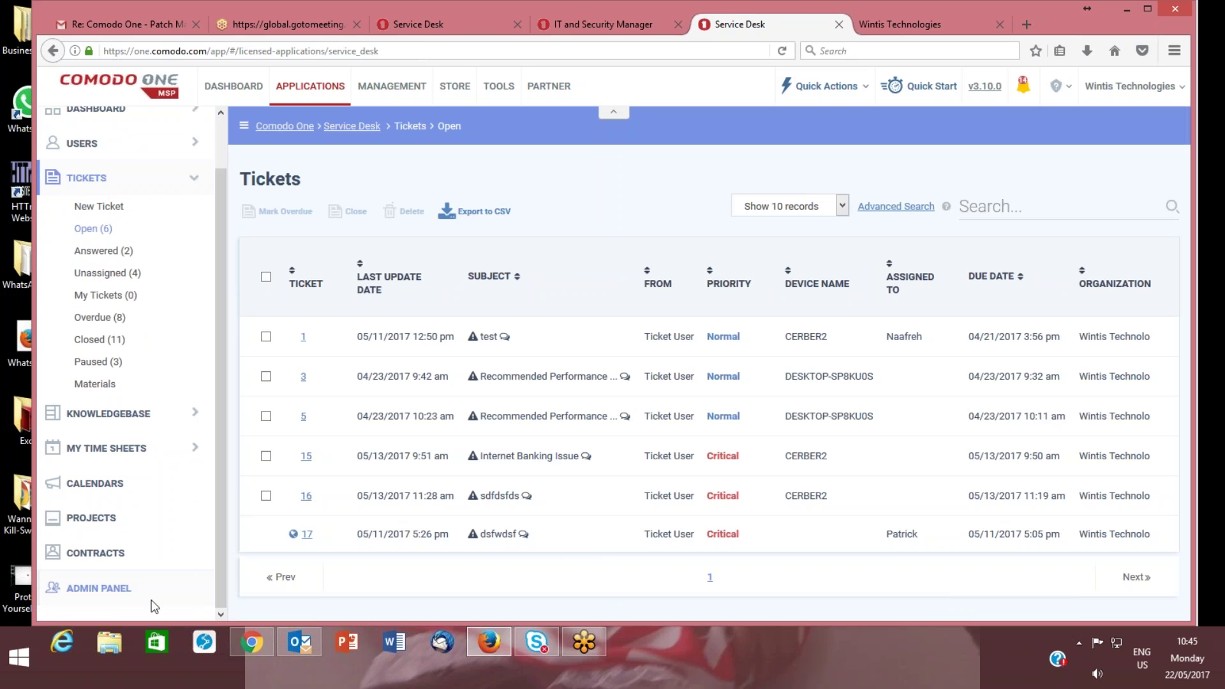
{"action": "left_click", "coordinate": [108, 595]}
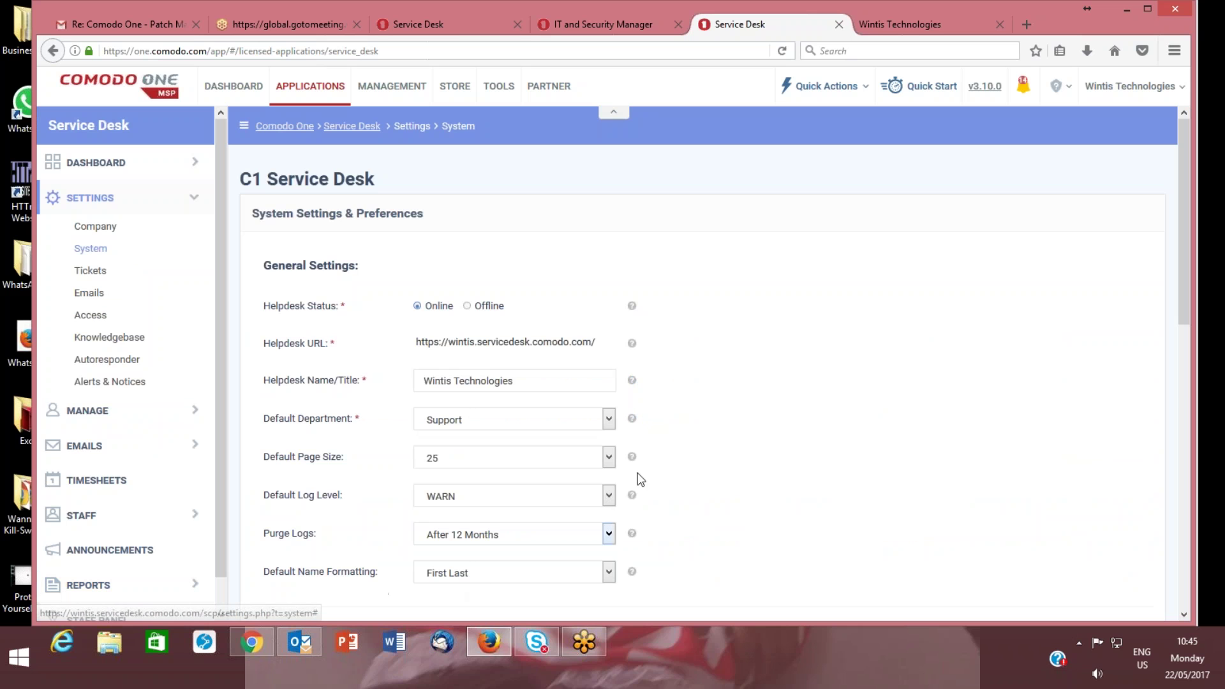
Review the helpdesk's system settings, including the general preferences, date and time options and business hours.
{"action": "scroll", "coordinate": [656, 447], "scroll_direction": "down", "scroll_amount": 3}
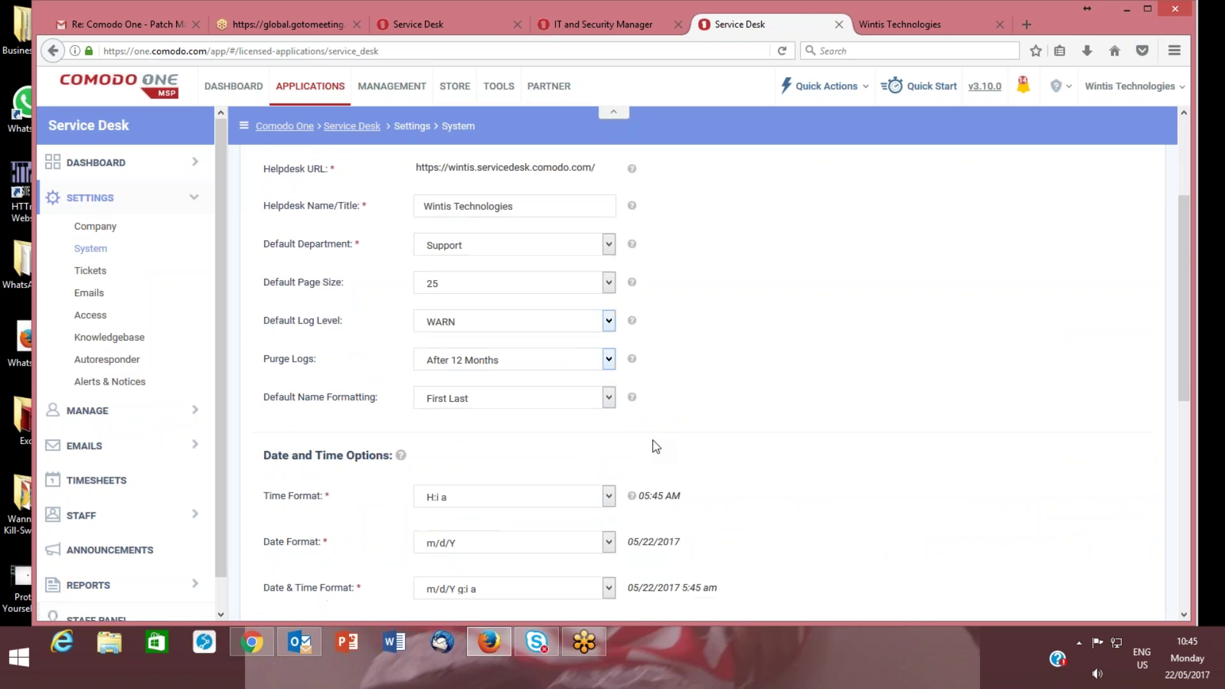
{"action": "scroll", "coordinate": [656, 447], "scroll_direction": "down", "scroll_amount": 6}
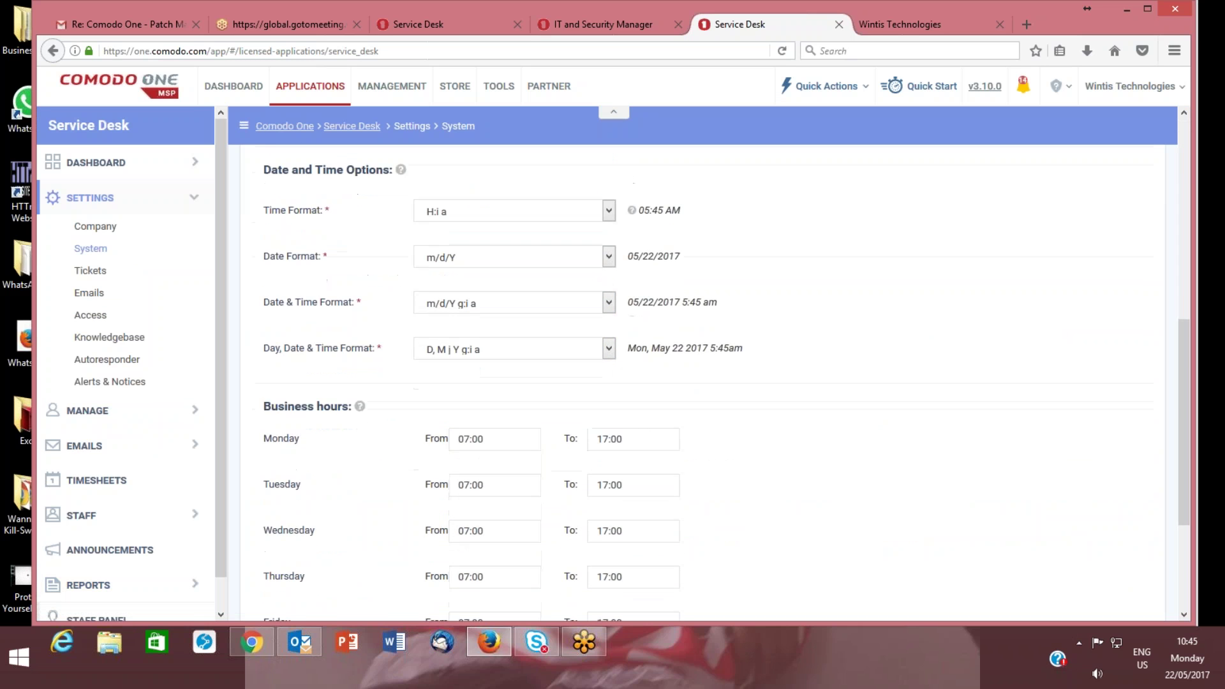
{"action": "scroll", "coordinate": [702, 379], "scroll_direction": "down", "scroll_amount": 2}
{"action": "scroll", "coordinate": [514, 438], "scroll_direction": "up", "scroll_amount": 3}
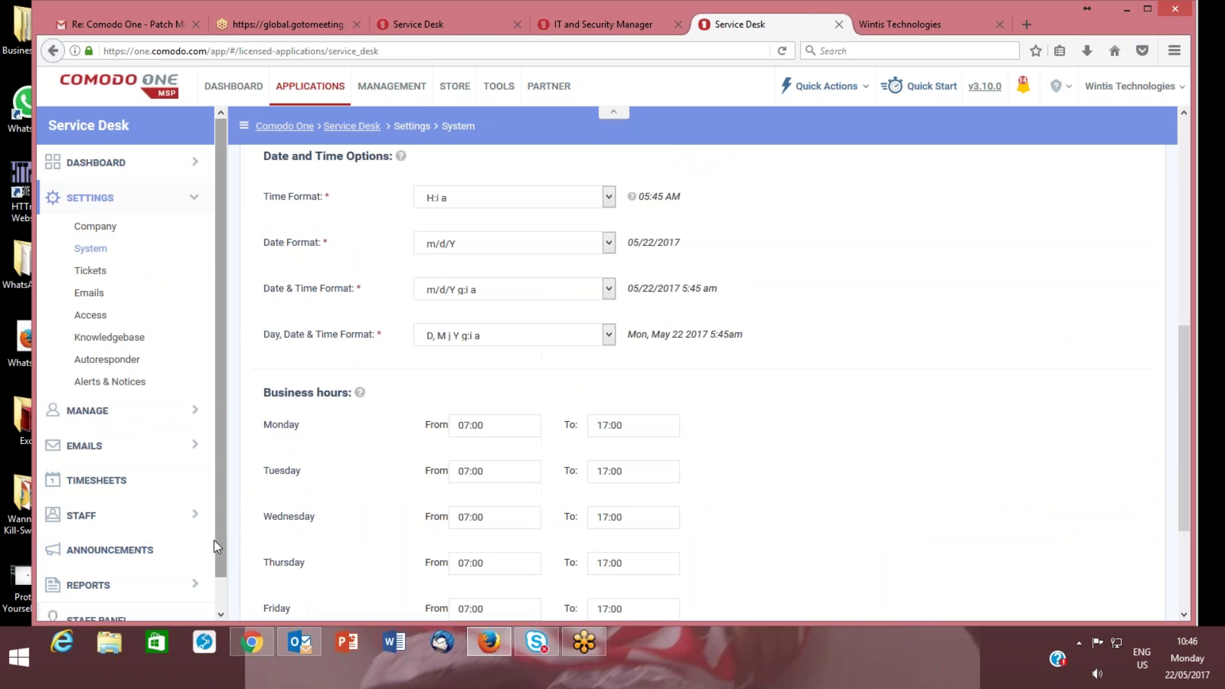
{"action": "scroll", "coordinate": [221, 541], "scroll_direction": "down", "scroll_amount": 1}
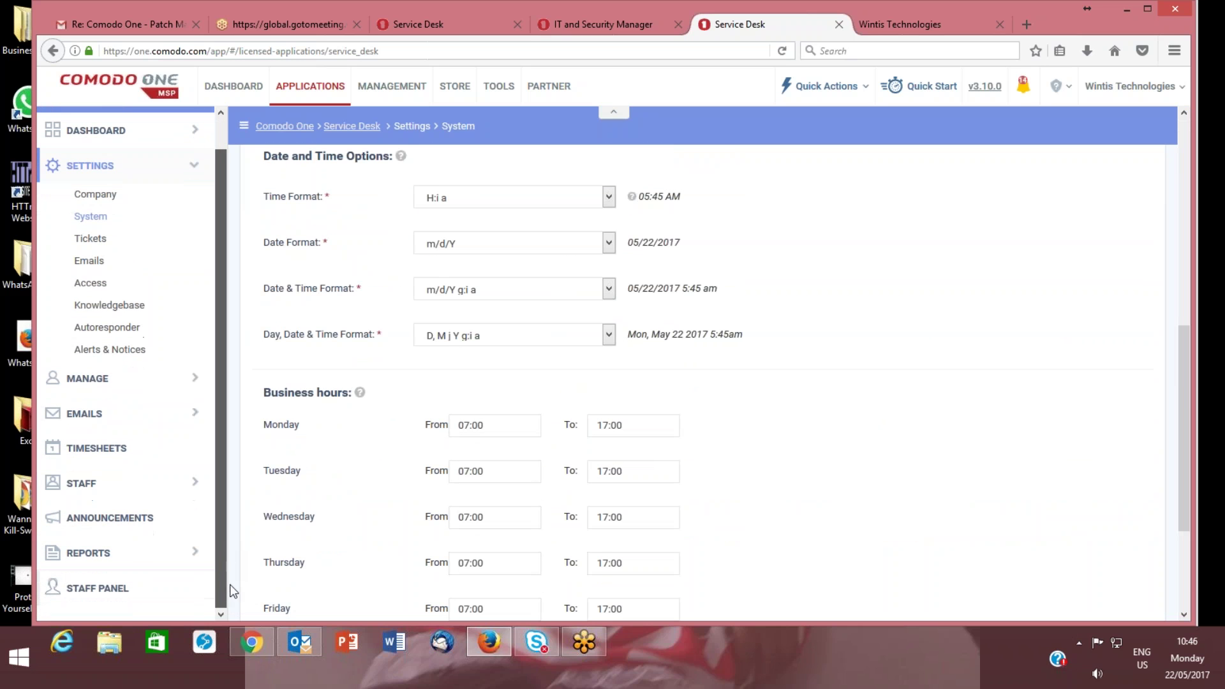
{"action": "scroll", "coordinate": [234, 549], "scroll_direction": "up", "scroll_amount": 1}
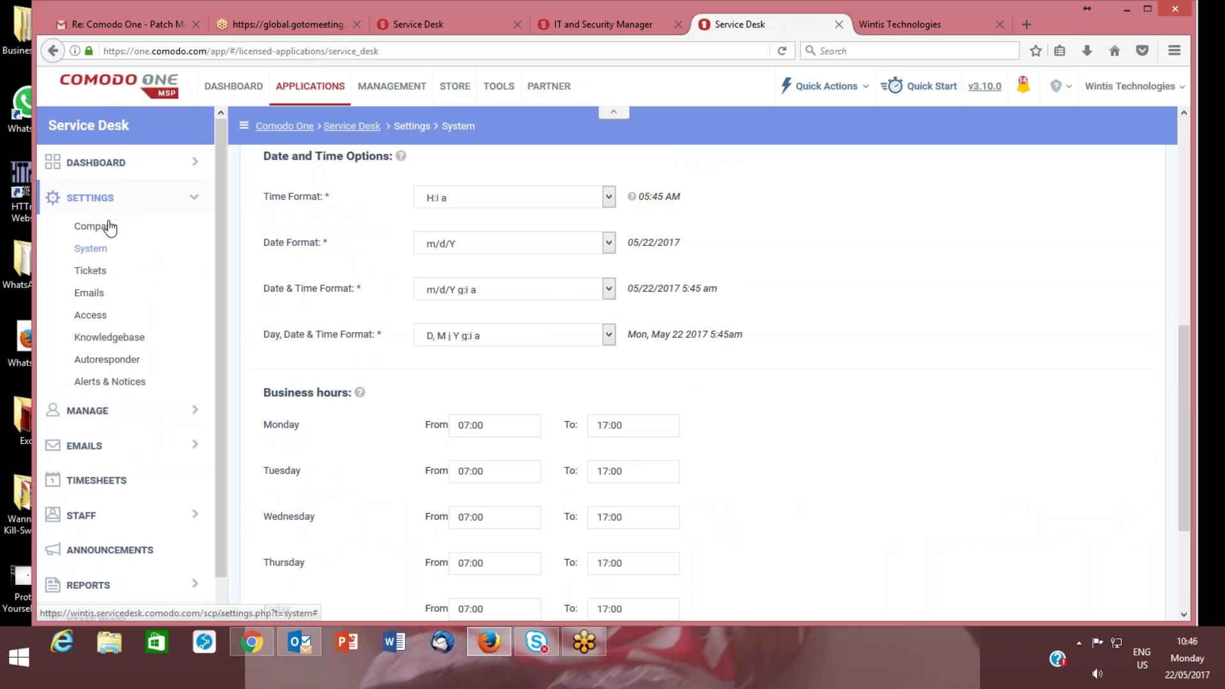
Try enabling Email Fetching in the helpdesk's email settings, and go to Manage Mail Boxes, discarding the unsaved change.
{"action": "left_click", "coordinate": [92, 292]}
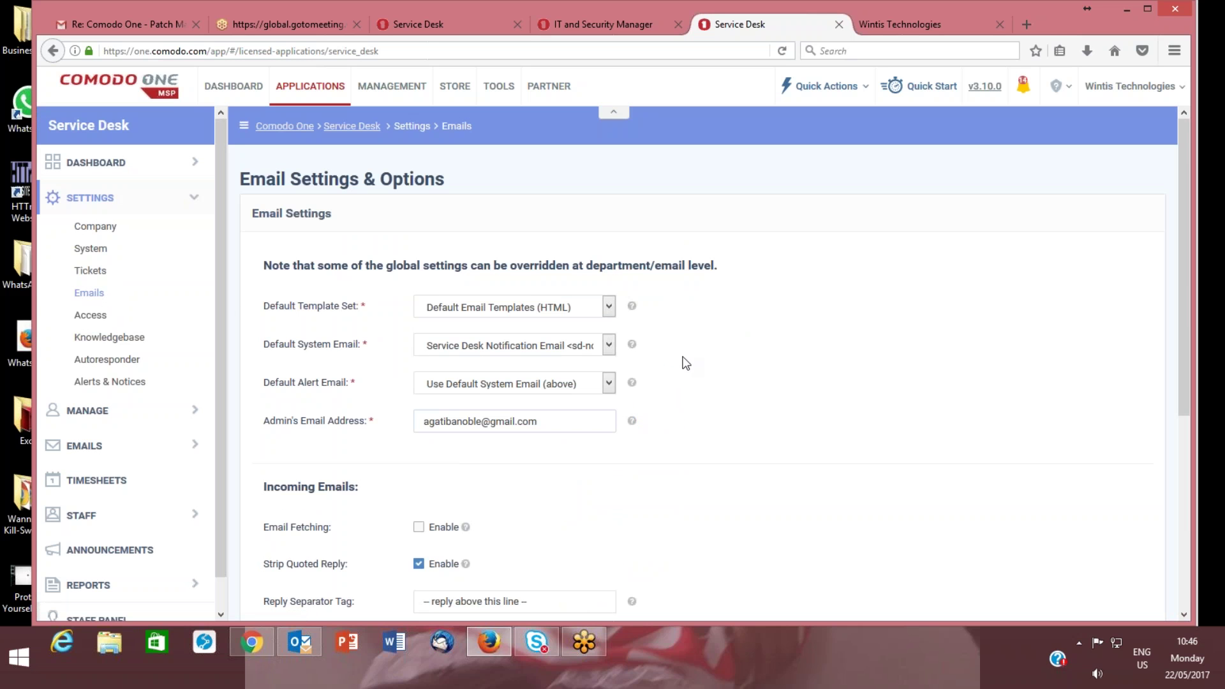
{"action": "scroll", "coordinate": [685, 368], "scroll_direction": "down", "scroll_amount": 2}
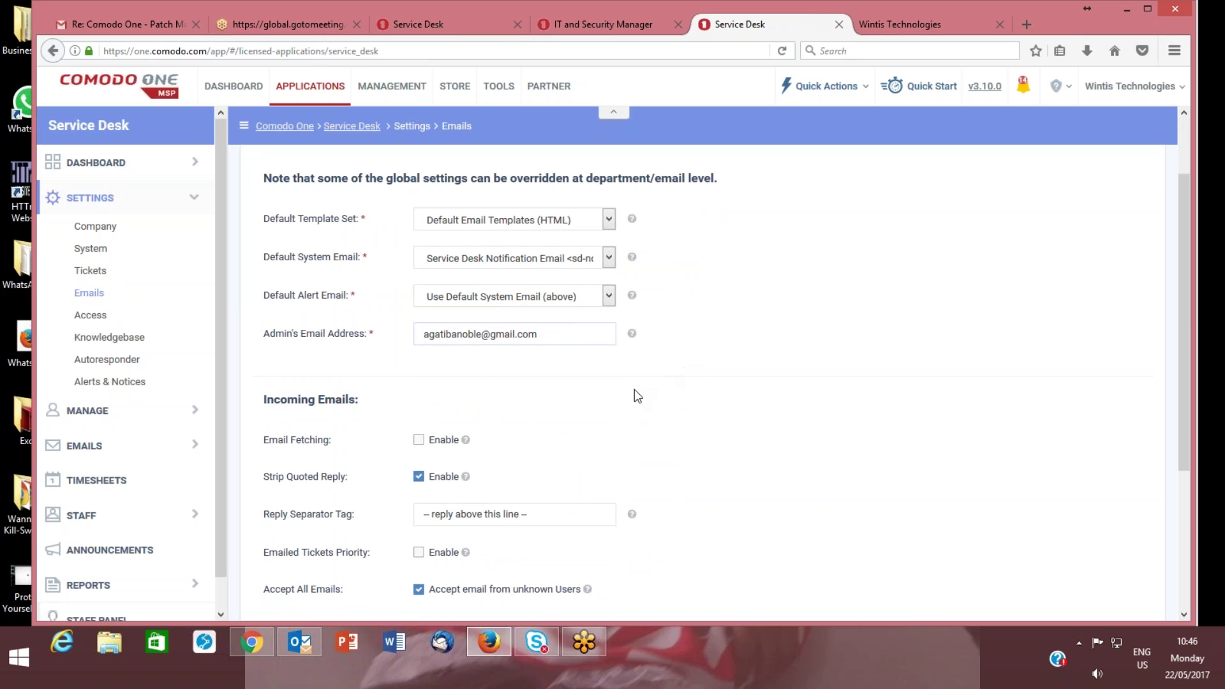
{"action": "left_click", "coordinate": [419, 440]}
{"action": "mouse_move", "coordinate": [467, 443]}
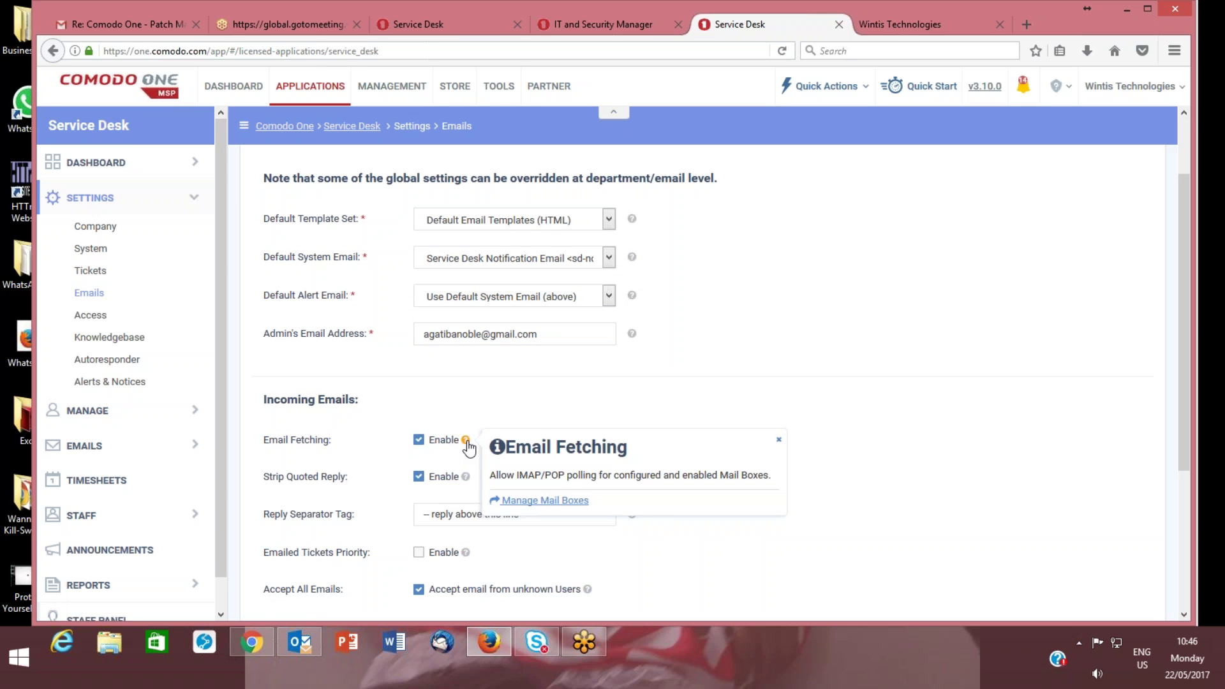
{"action": "left_click", "coordinate": [517, 501]}
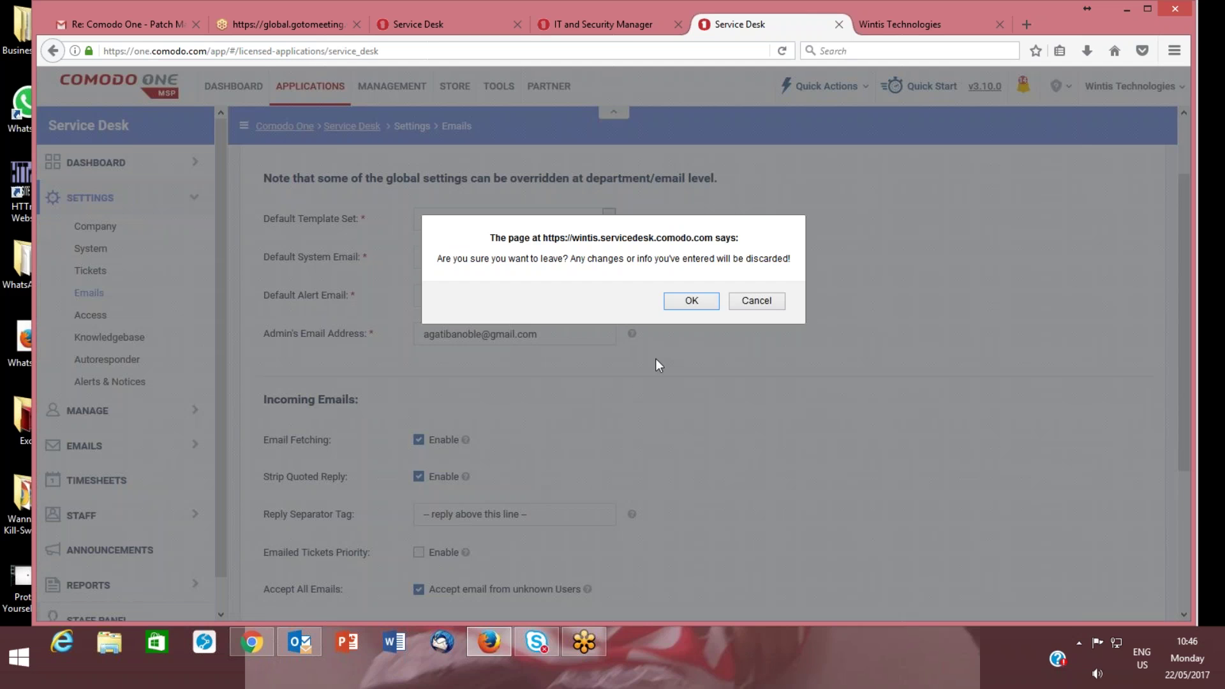
{"action": "left_click", "coordinate": [691, 301]}
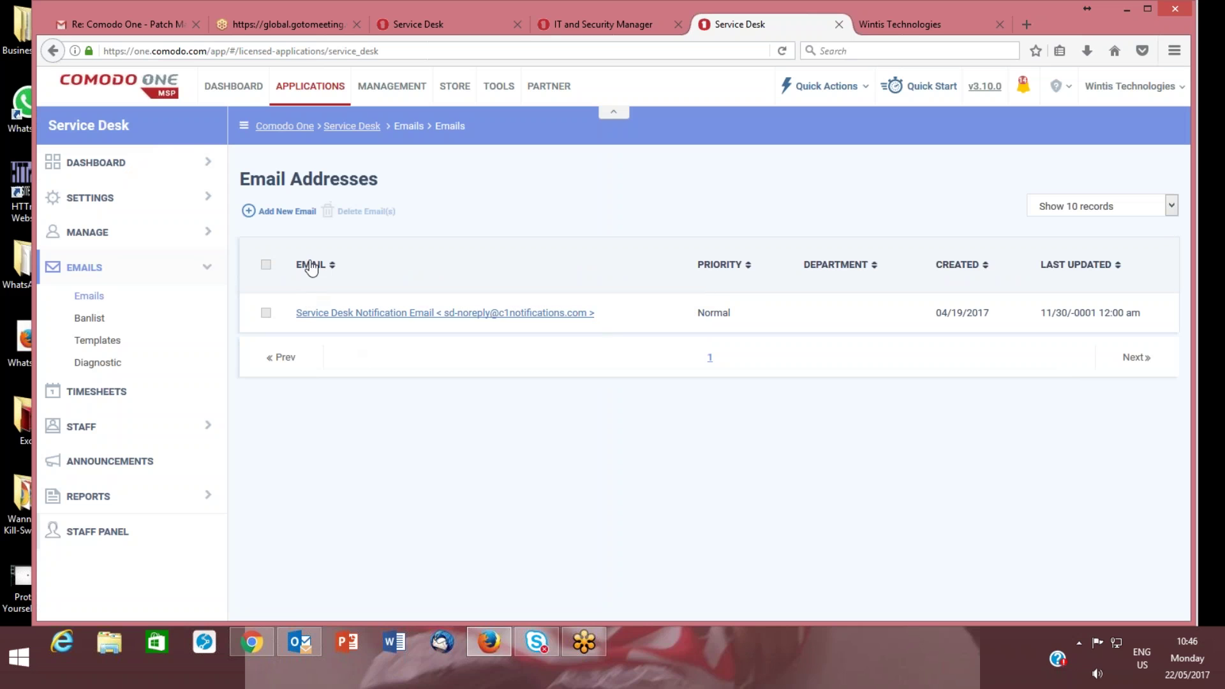
Bring up the Add New Email form and review its department, priority and help topic options, login information and IMAP or POP fetching settings.
{"action": "left_click", "coordinate": [287, 211]}
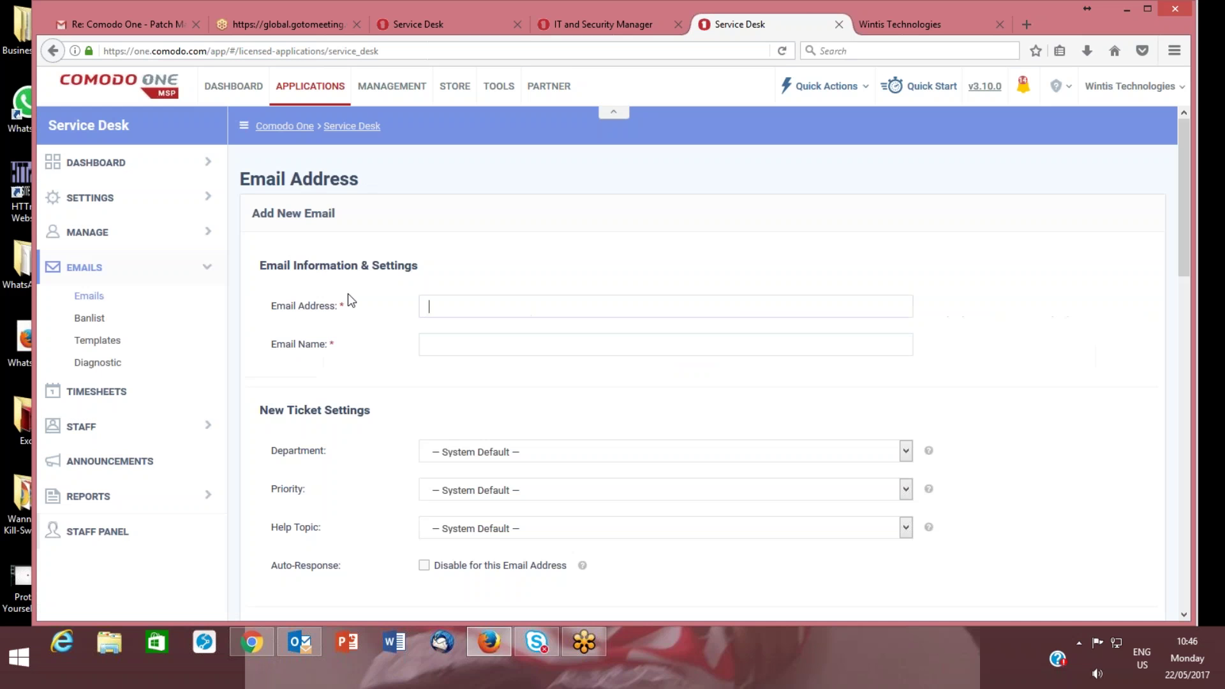
{"action": "left_click", "coordinate": [482, 308]}
{"action": "key", "text": "Escape"}
{"action": "left_click", "coordinate": [450, 457]}
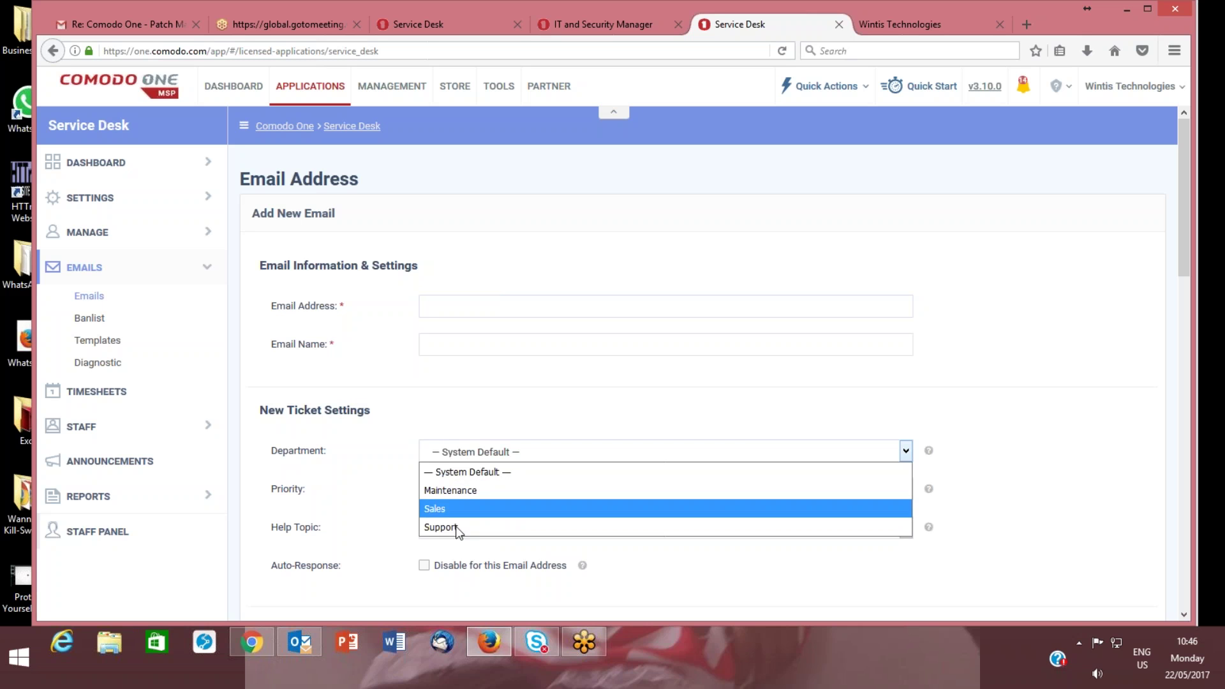
{"action": "left_click", "coordinate": [378, 542]}
{"action": "left_click", "coordinate": [471, 485]}
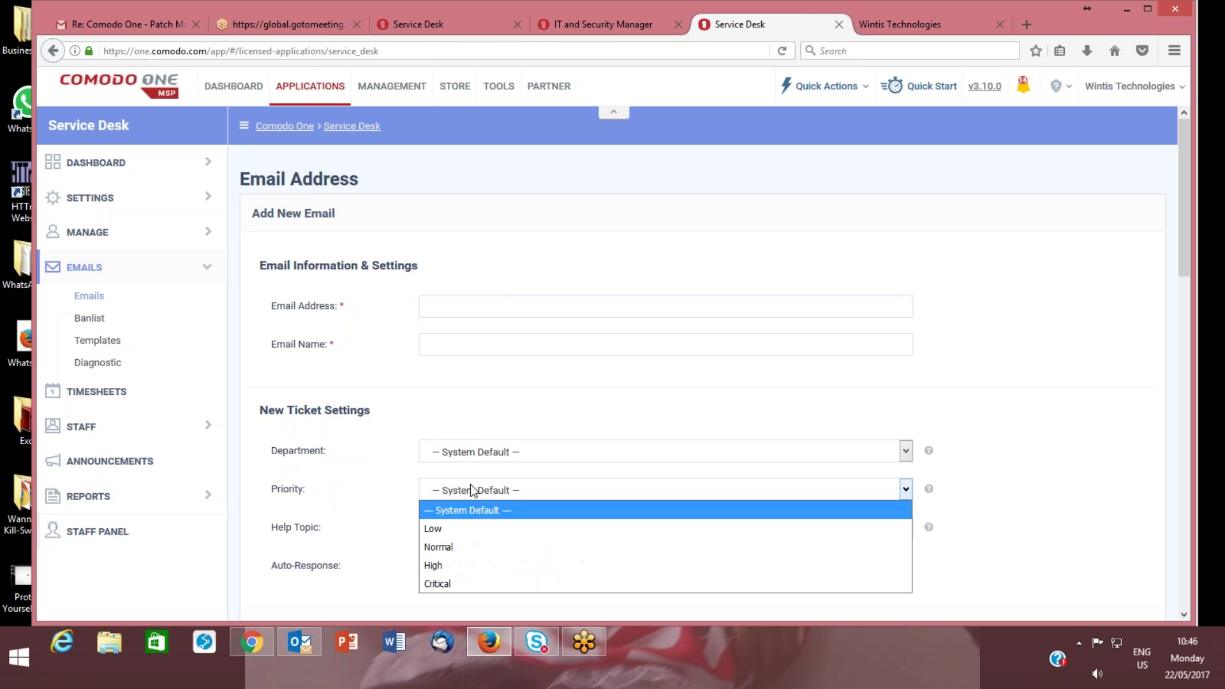
{"action": "left_click", "coordinate": [386, 585]}
{"action": "left_click", "coordinate": [540, 531]}
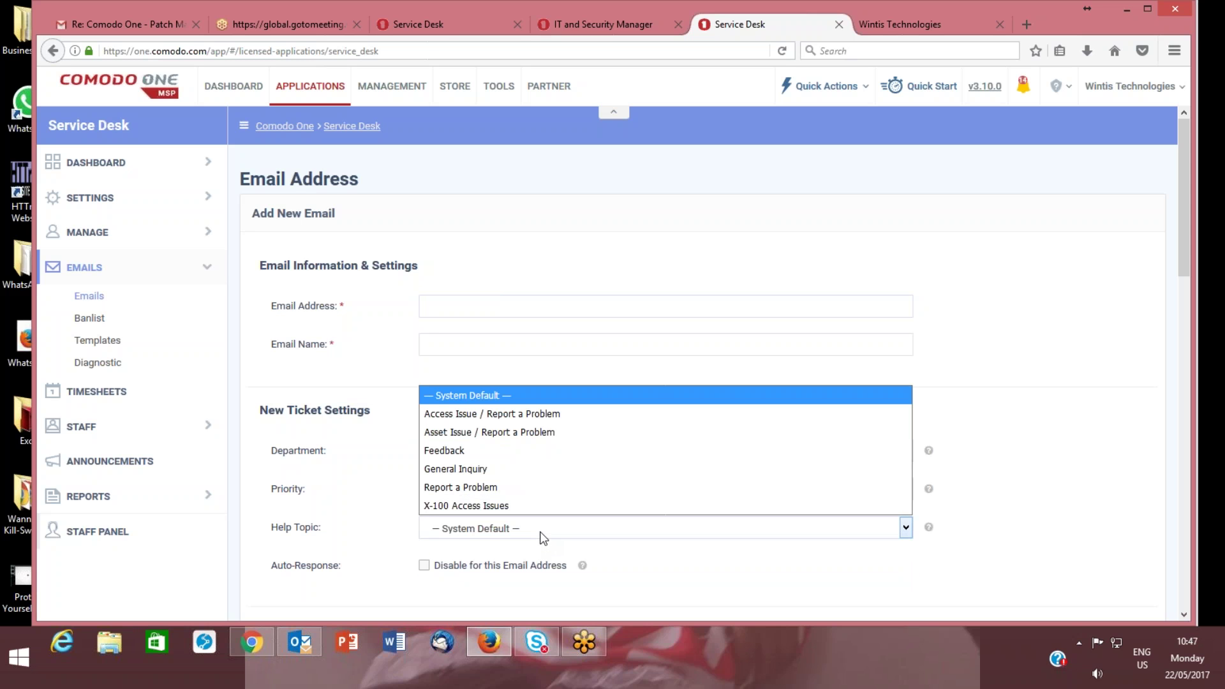
{"action": "left_click", "coordinate": [539, 535]}
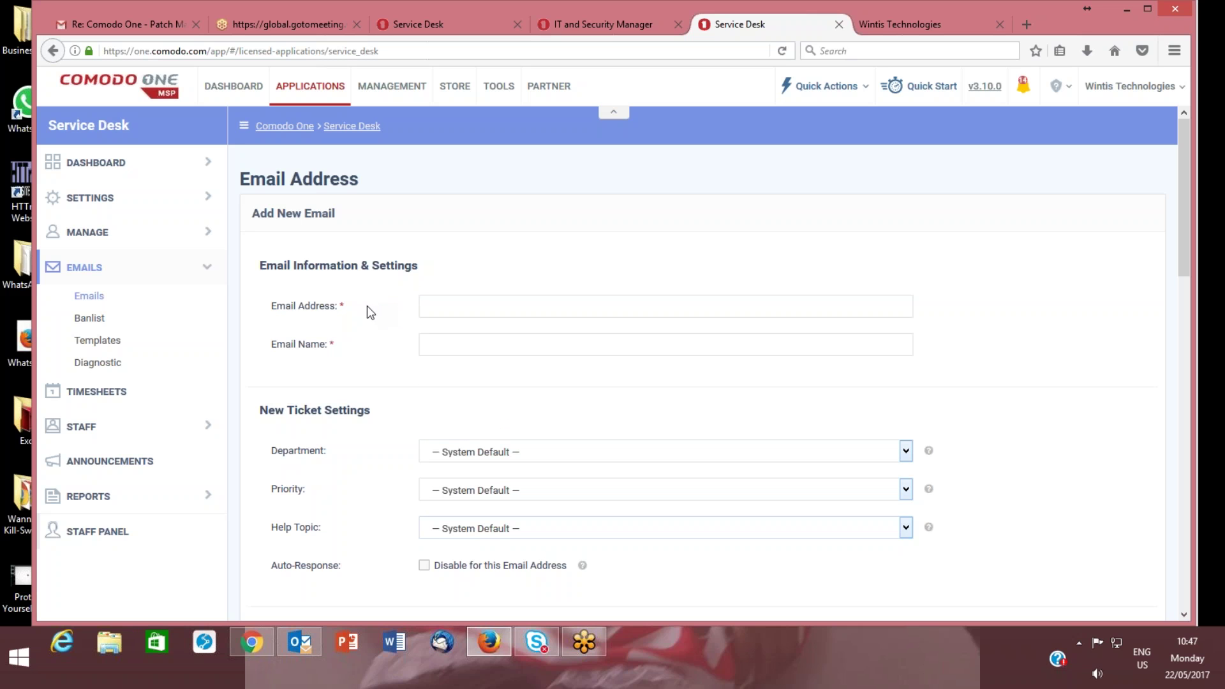
{"action": "scroll", "coordinate": [366, 316], "scroll_direction": "down", "scroll_amount": 5}
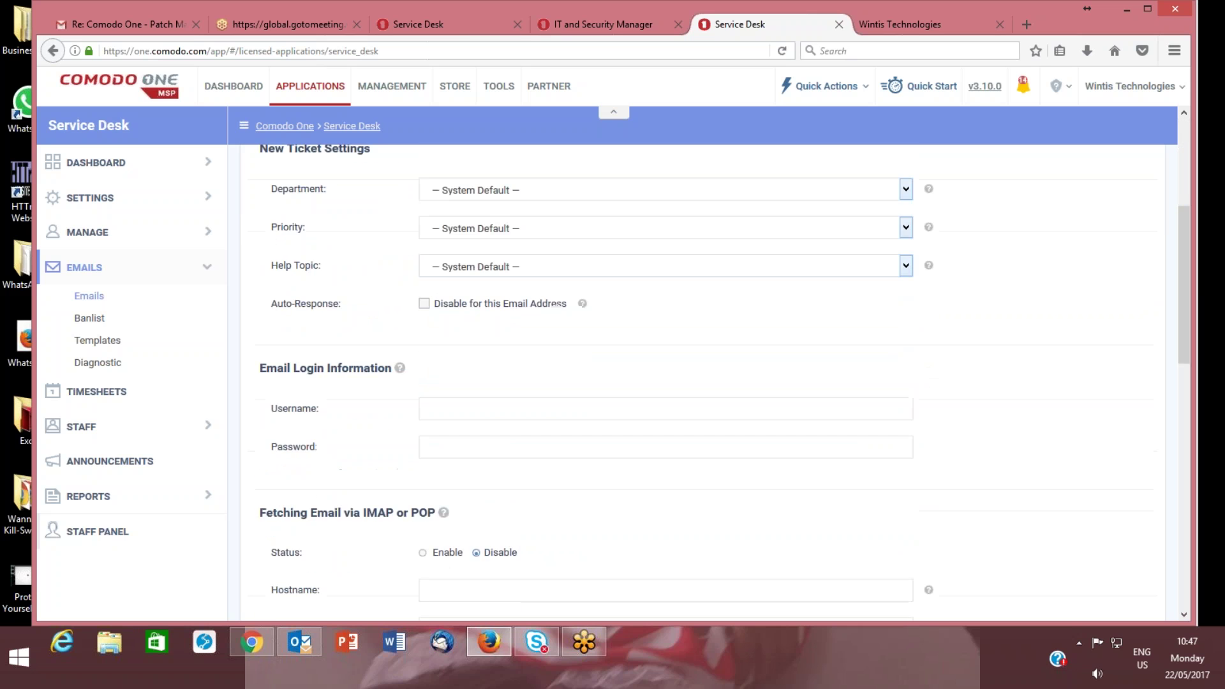
{"action": "scroll", "coordinate": [372, 324], "scroll_direction": "down", "scroll_amount": 3}
{"action": "scroll", "coordinate": [372, 325], "scroll_direction": "up", "scroll_amount": 7}
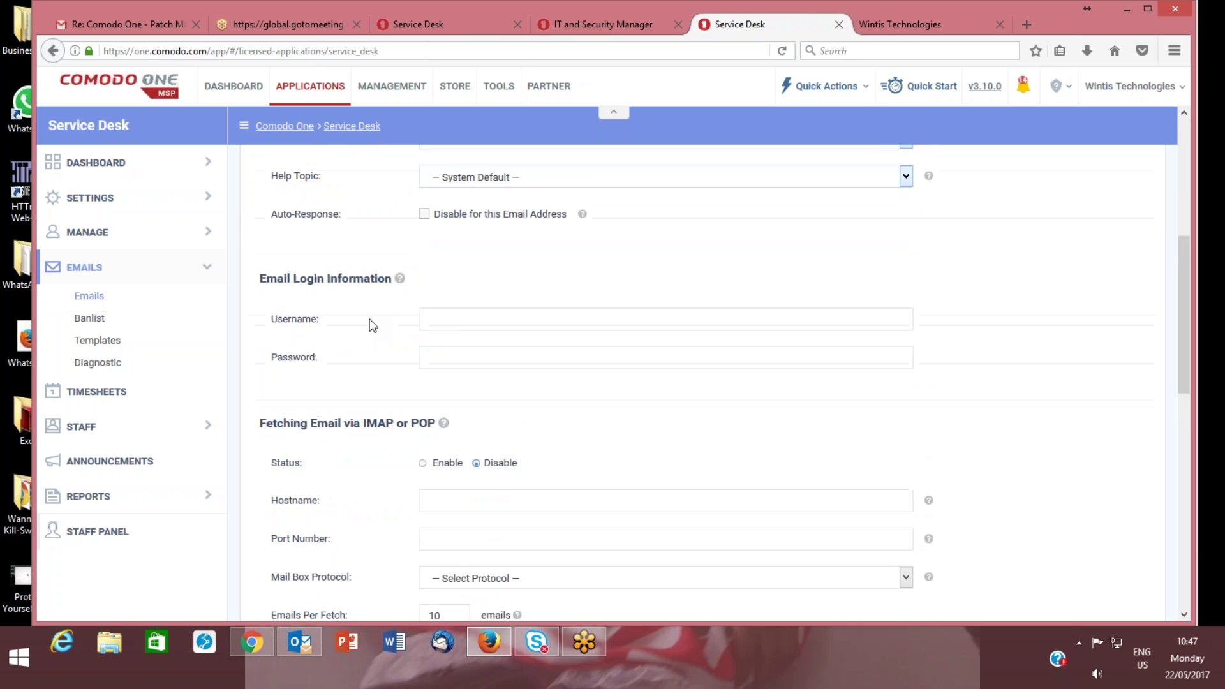
{"action": "scroll", "coordinate": [373, 324], "scroll_direction": "up", "scroll_amount": 1}
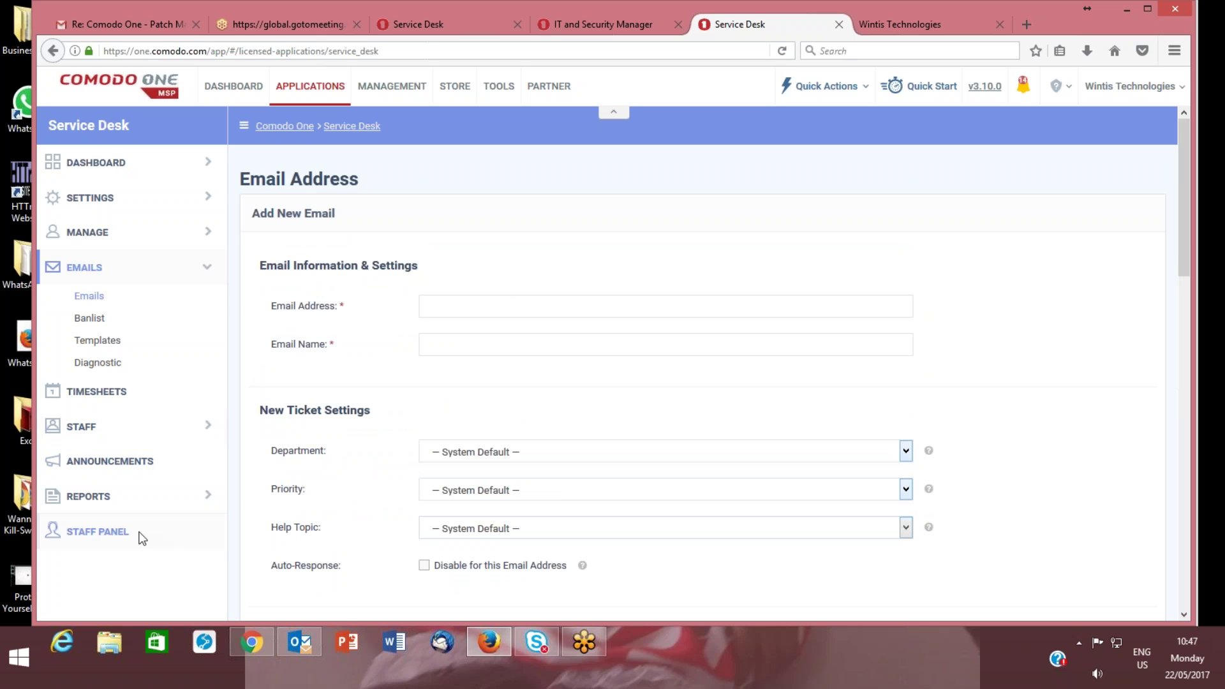
Leave the email form for the Service Desk staff panel and look over its open tickets and navigation entries.
{"action": "left_click", "coordinate": [131, 533]}
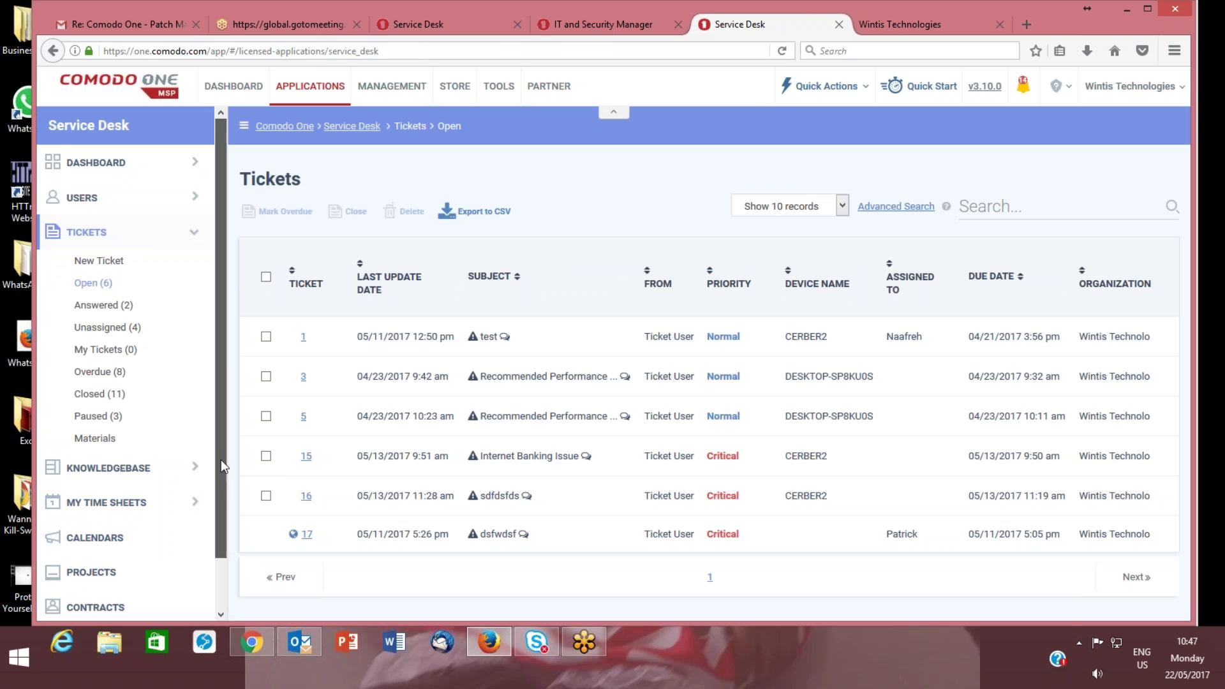
{"action": "left_click_drag", "start_coordinate": [221, 460], "coordinate": [230, 529]}
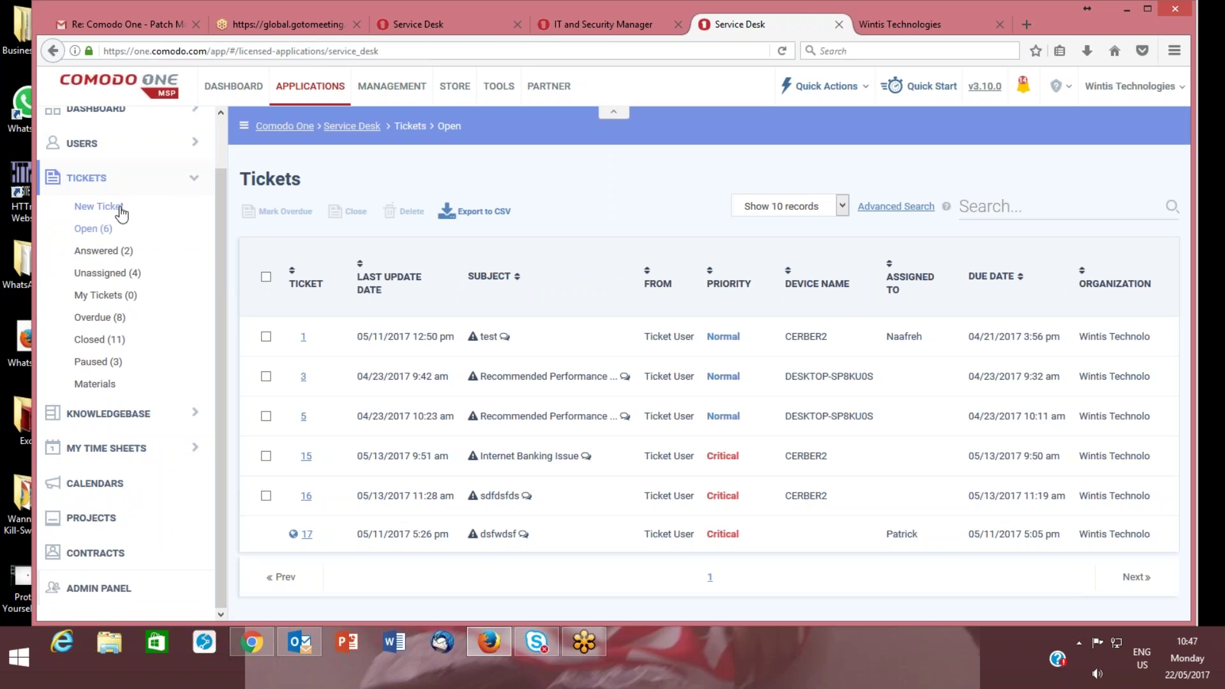
{"action": "scroll", "coordinate": [111, 153], "scroll_direction": "up", "scroll_amount": 2}
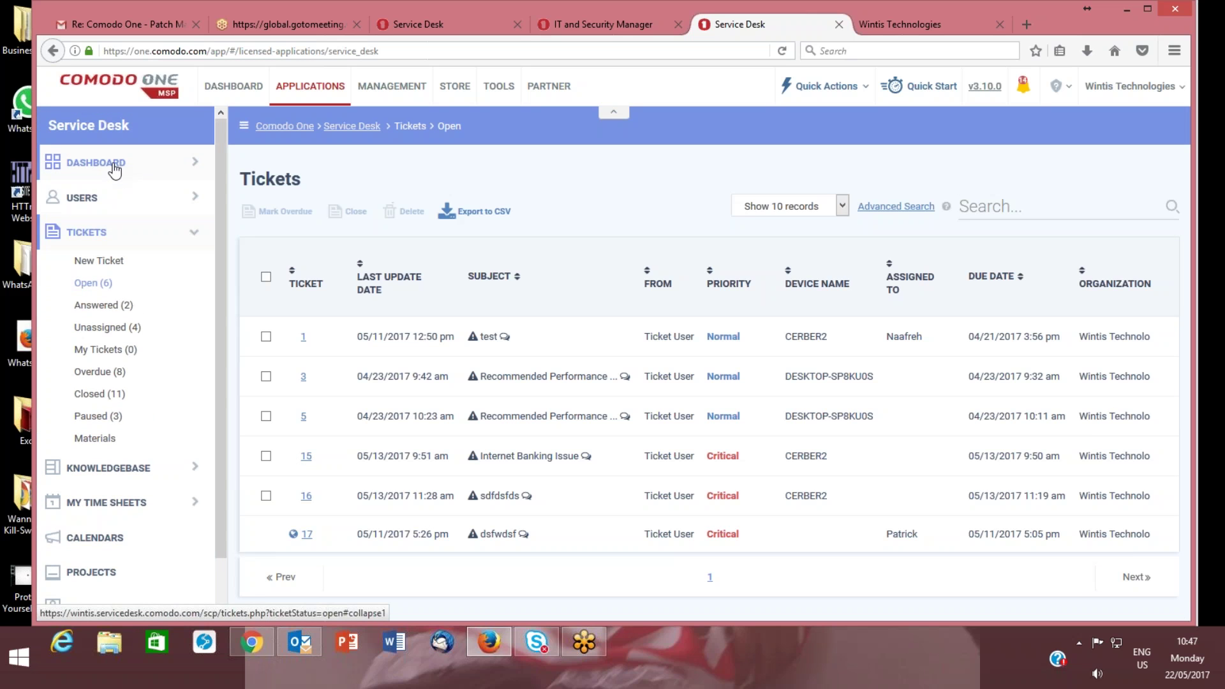
Review the staff dashboard's ticket activity, history graph and department statistics.
{"action": "left_click", "coordinate": [115, 165]}
{"action": "left_click", "coordinate": [105, 191]}
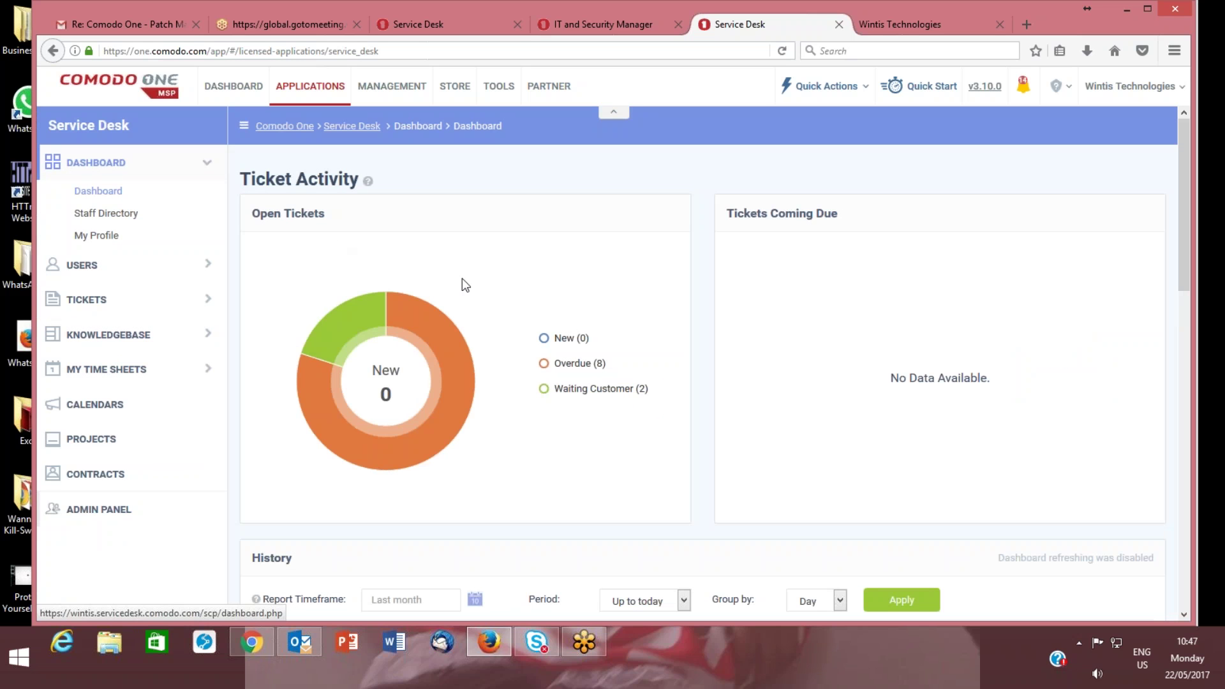
{"action": "scroll", "coordinate": [542, 341], "scroll_direction": "down", "scroll_amount": 1}
{"action": "scroll", "coordinate": [542, 344], "scroll_direction": "down", "scroll_amount": 5}
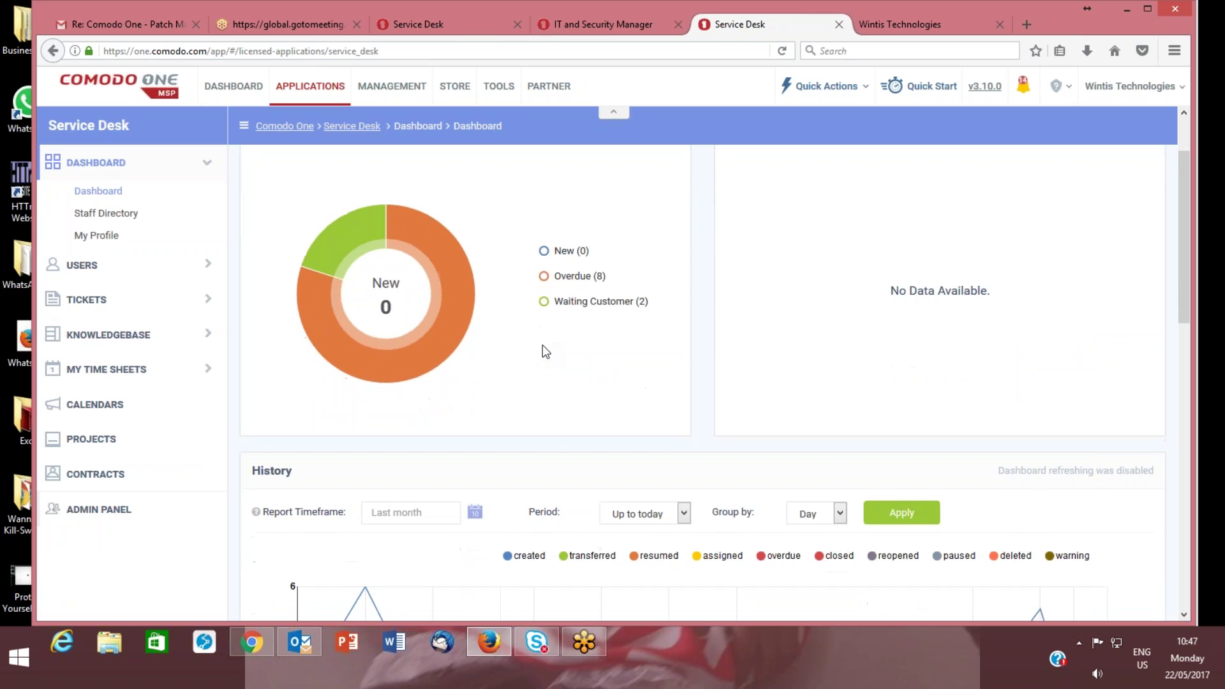
{"action": "scroll", "coordinate": [542, 344], "scroll_direction": "down", "scroll_amount": 8}
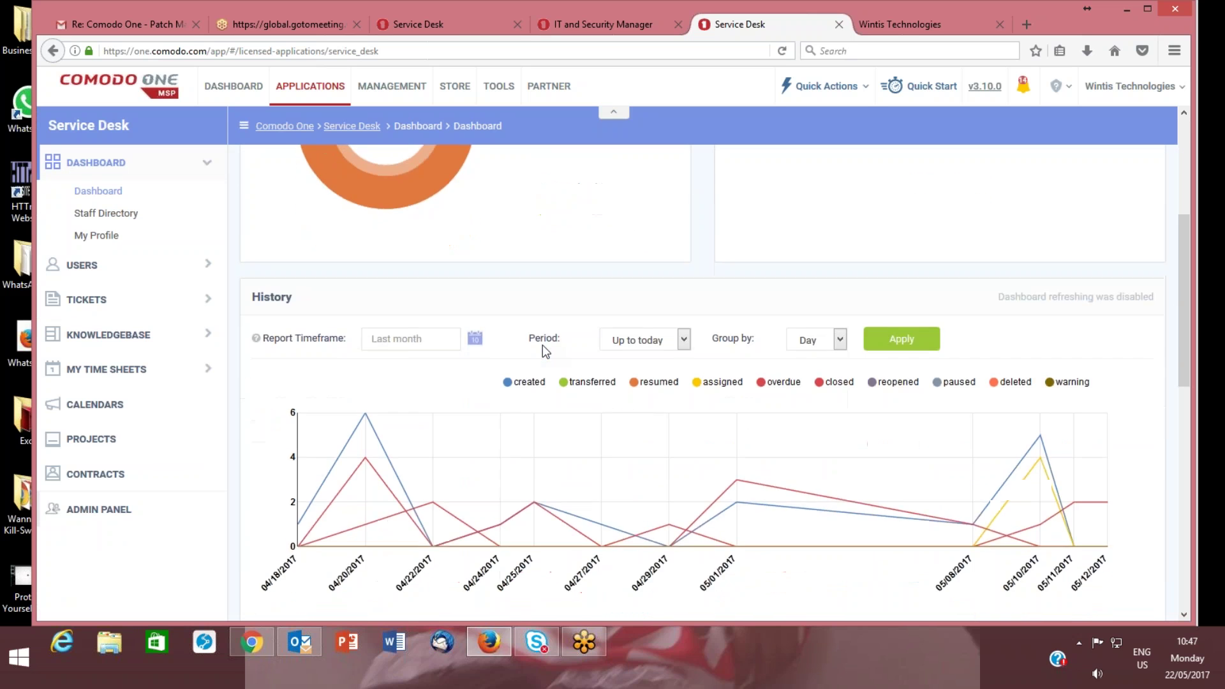
{"action": "scroll", "coordinate": [542, 344], "scroll_direction": "down", "scroll_amount": 10}
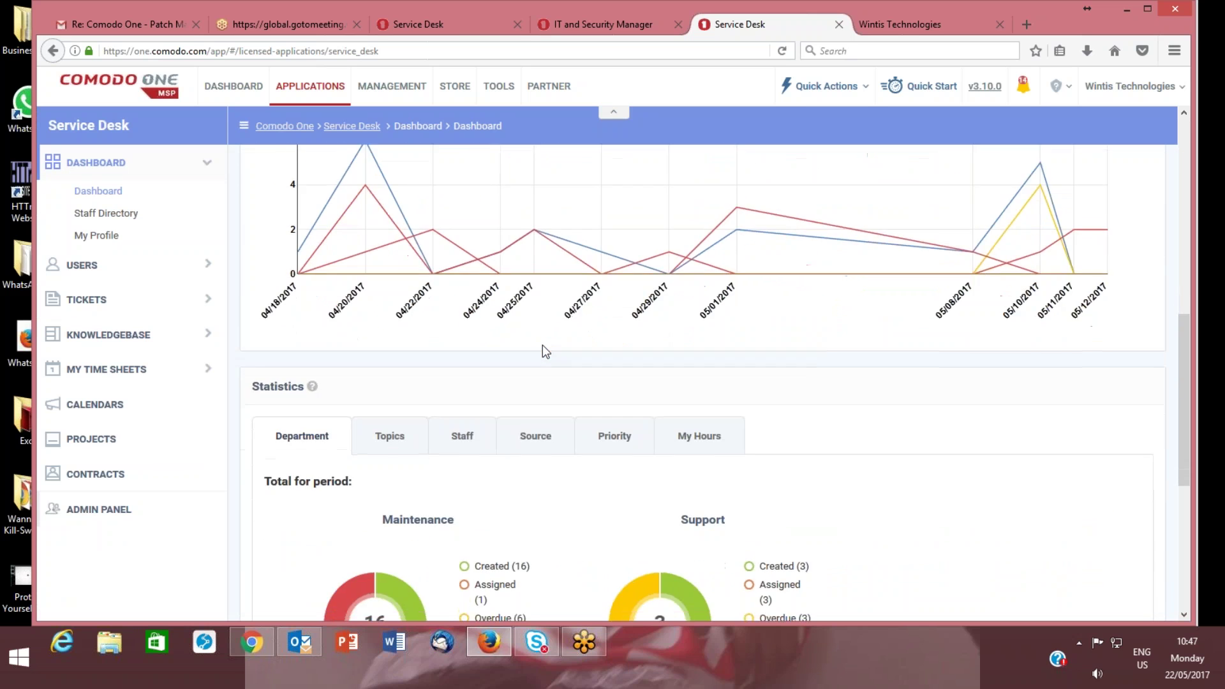
{"action": "scroll", "coordinate": [539, 362], "scroll_direction": "down", "scroll_amount": 1}
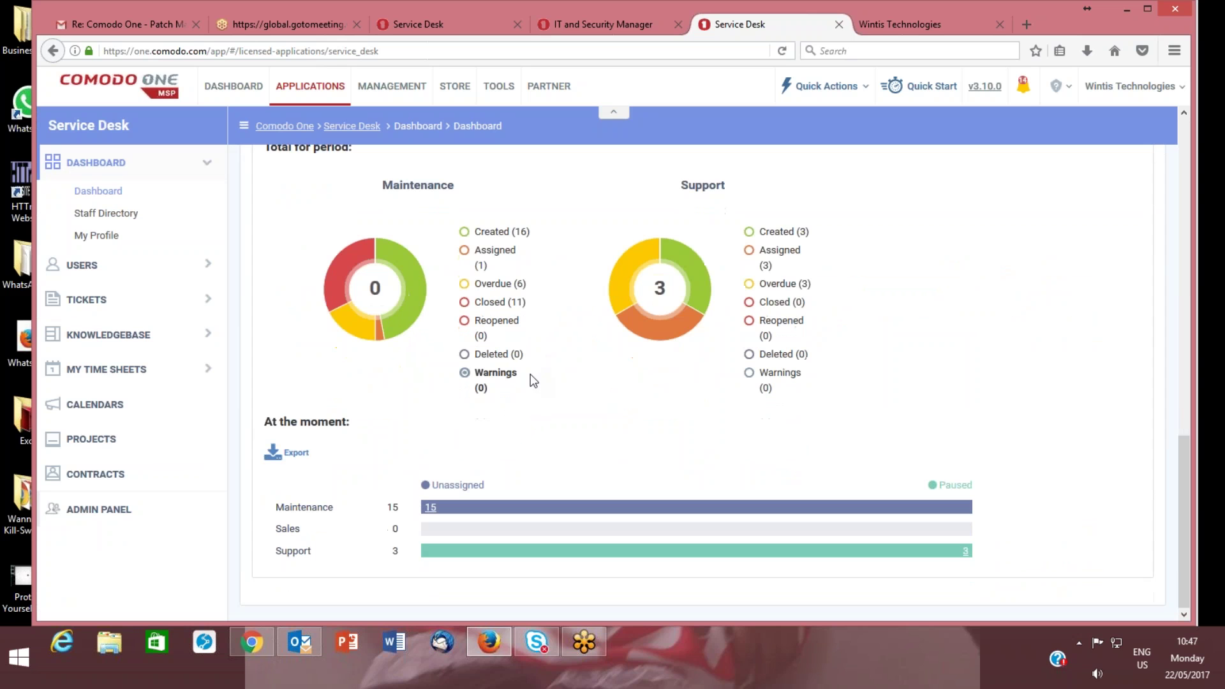
{"action": "scroll", "coordinate": [532, 377], "scroll_direction": "up", "scroll_amount": 13}
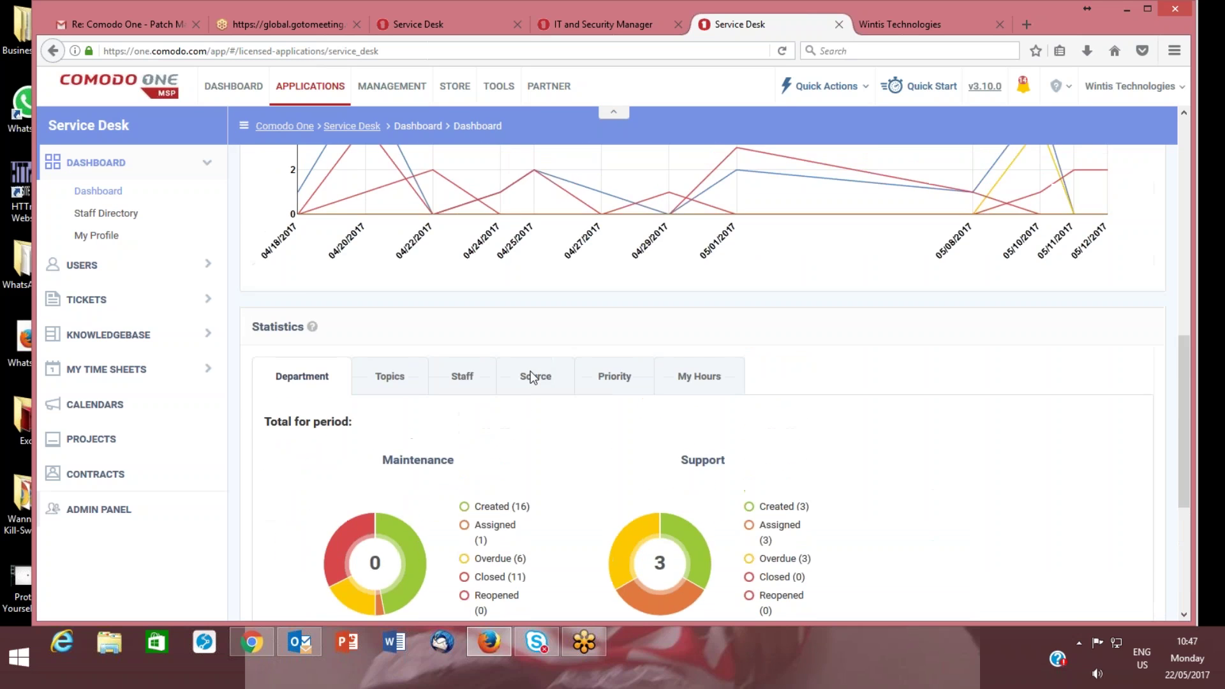
{"action": "scroll", "coordinate": [532, 345], "scroll_direction": "up", "scroll_amount": 5}
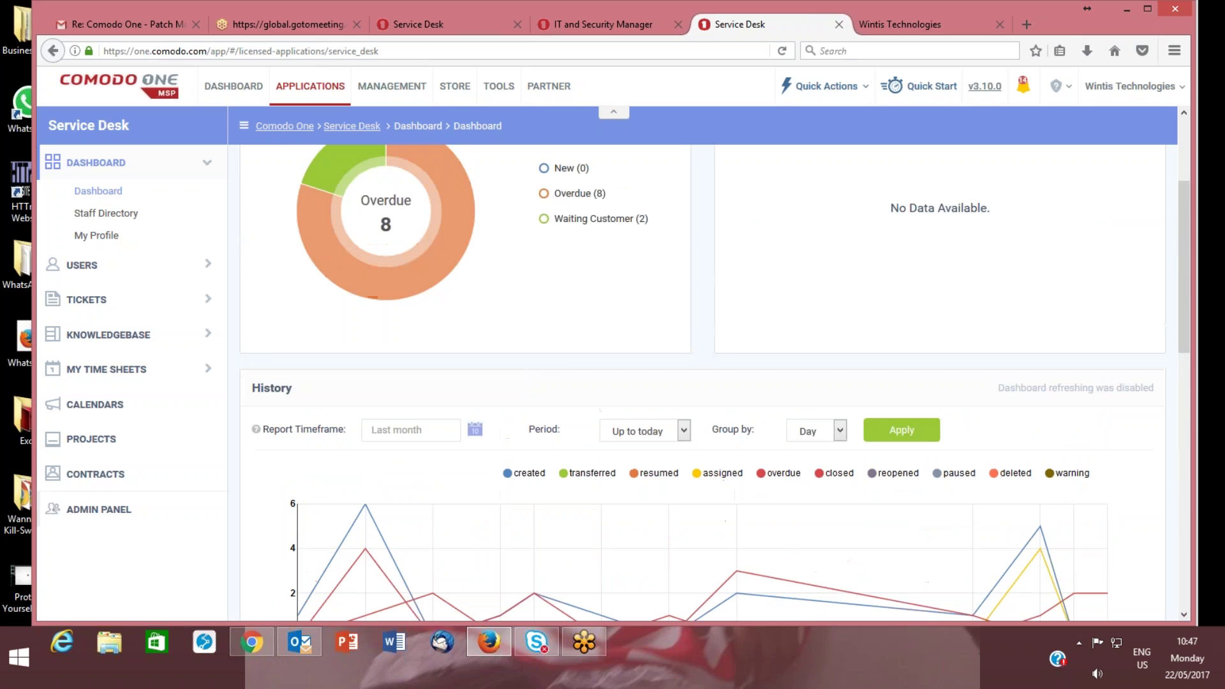
View the staff directory and the contact information and preferences in the account profile.
{"action": "left_click", "coordinate": [106, 213]}
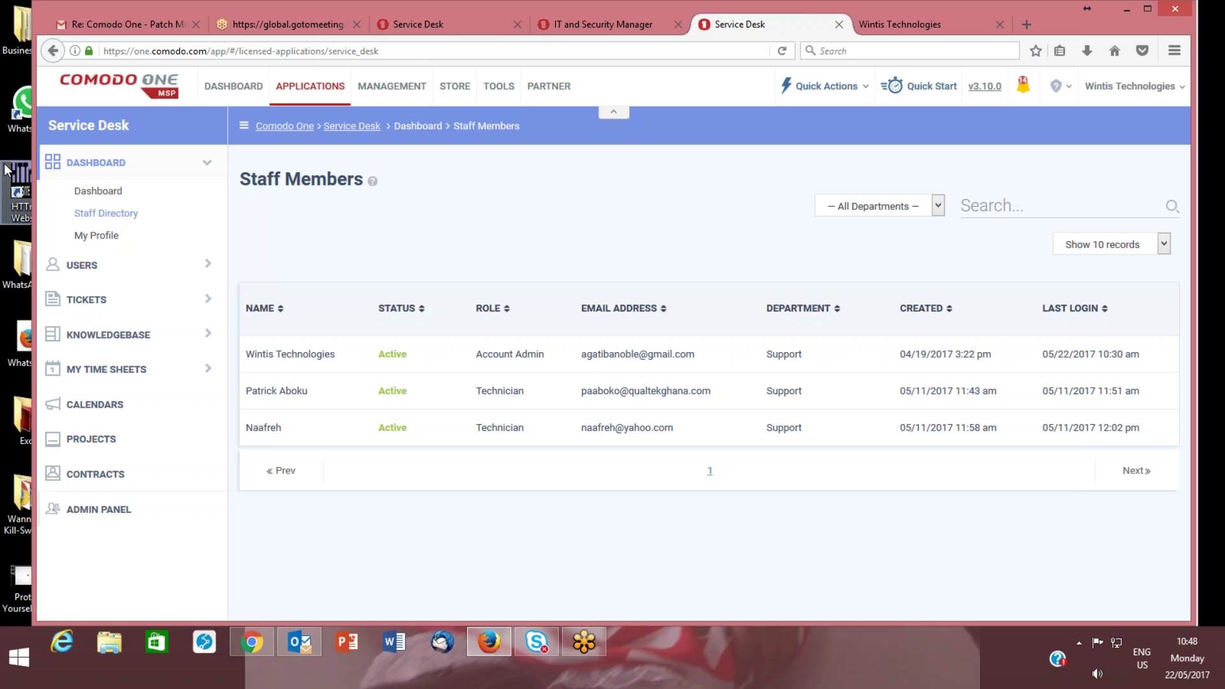
{"action": "left_click", "coordinate": [113, 234]}
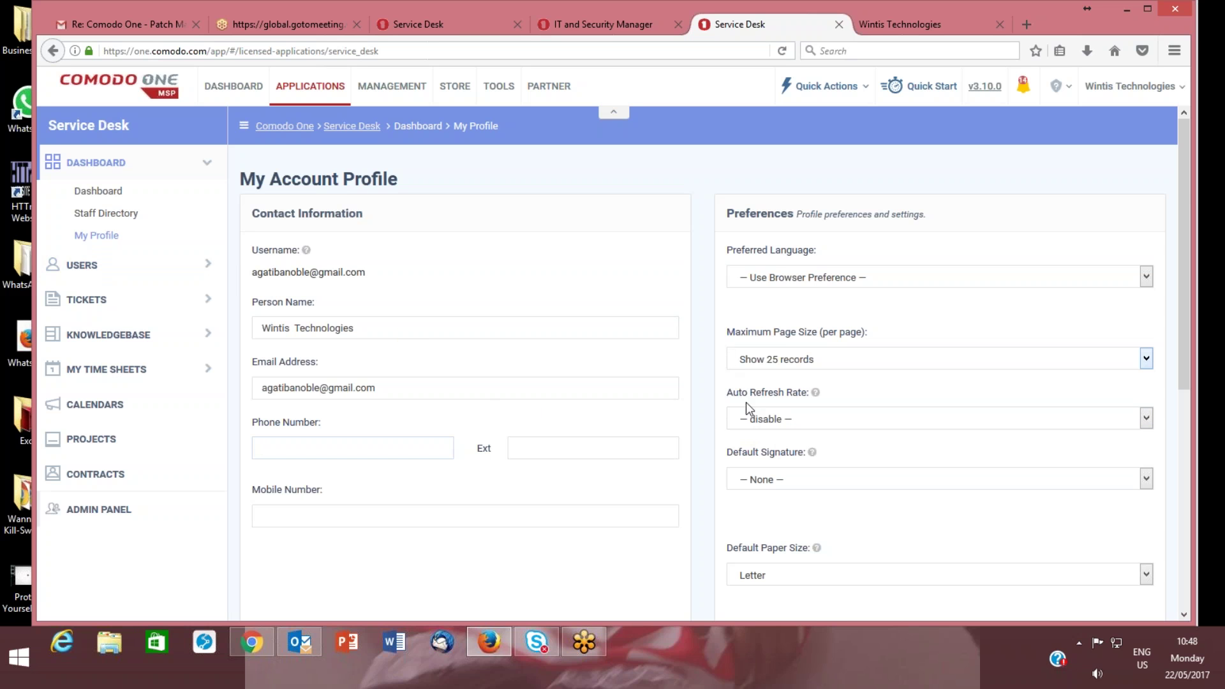
{"action": "scroll", "coordinate": [749, 416], "scroll_direction": "down", "scroll_amount": 2}
{"action": "scroll", "coordinate": [749, 421], "scroll_direction": "up", "scroll_amount": 2}
View the user directory alongside the Support Center's sign-in page for opening a new ticket, ending back at the user directory.
{"action": "left_click", "coordinate": [82, 265]}
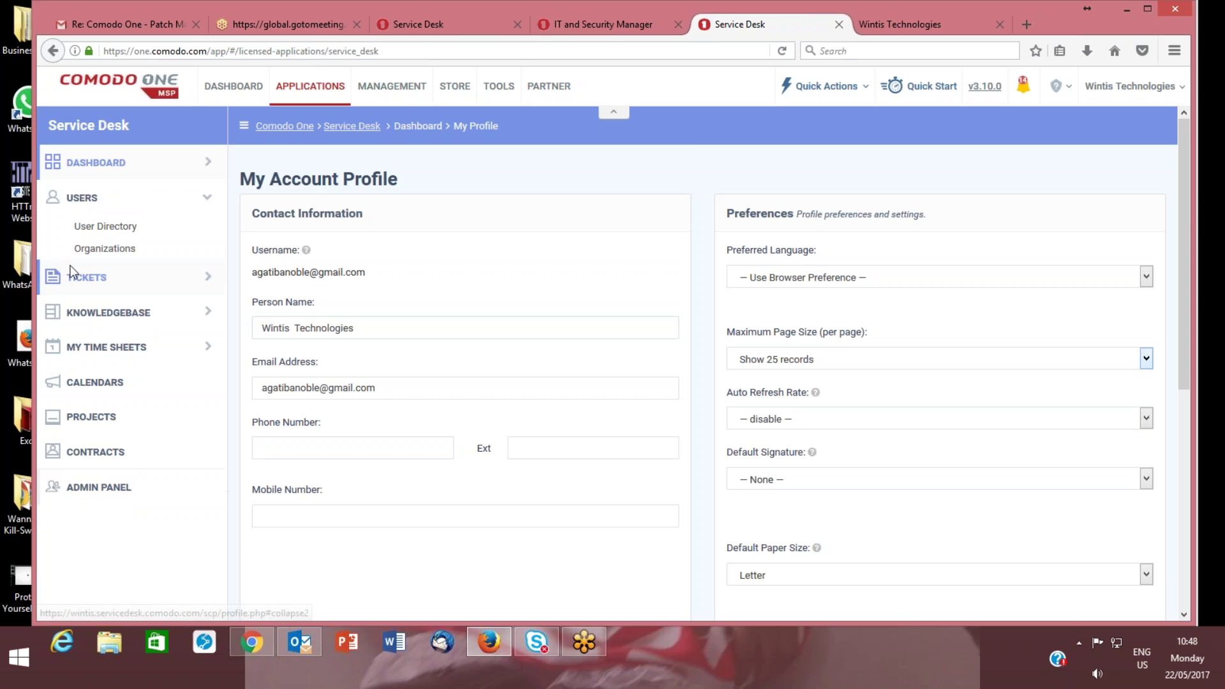
{"action": "left_click", "coordinate": [99, 228]}
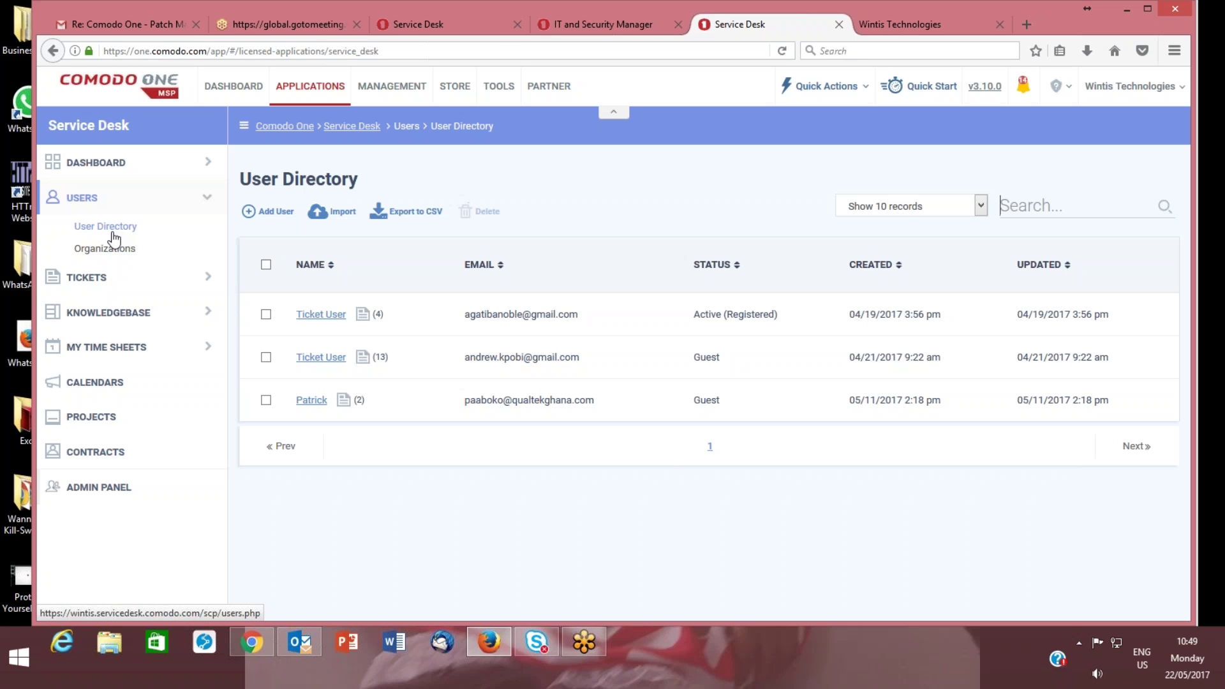
{"action": "left_click", "coordinate": [909, 25]}
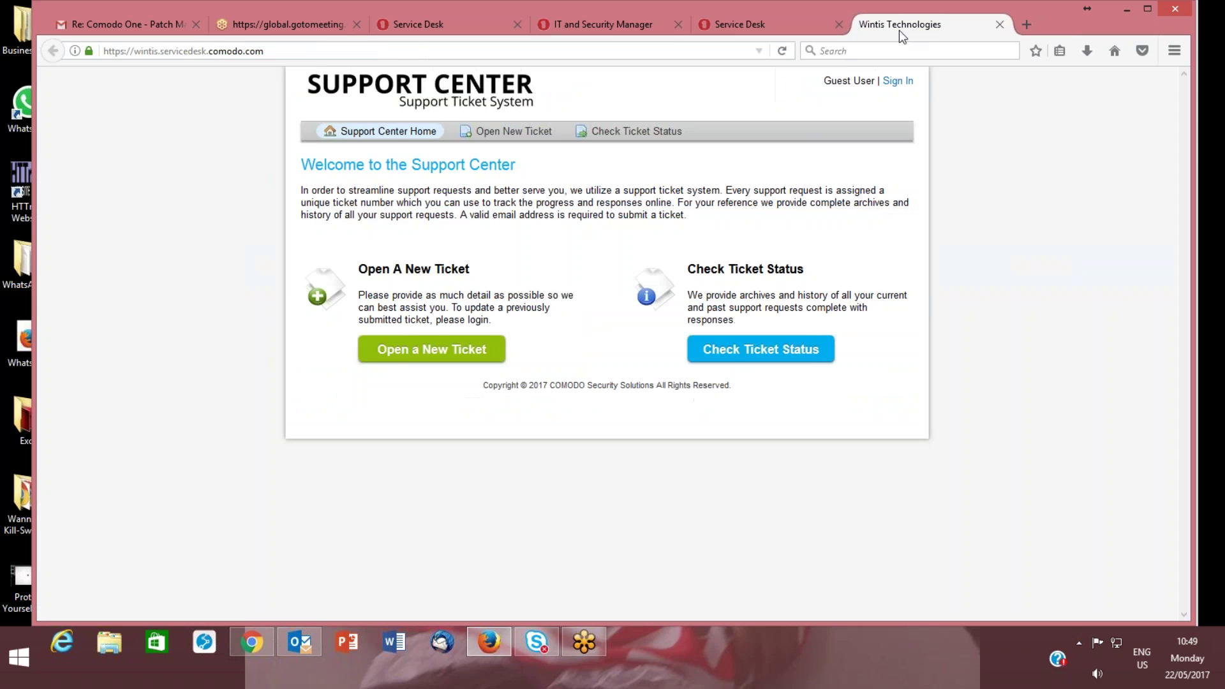
{"action": "left_click", "coordinate": [406, 359]}
{"action": "left_click", "coordinate": [407, 359]}
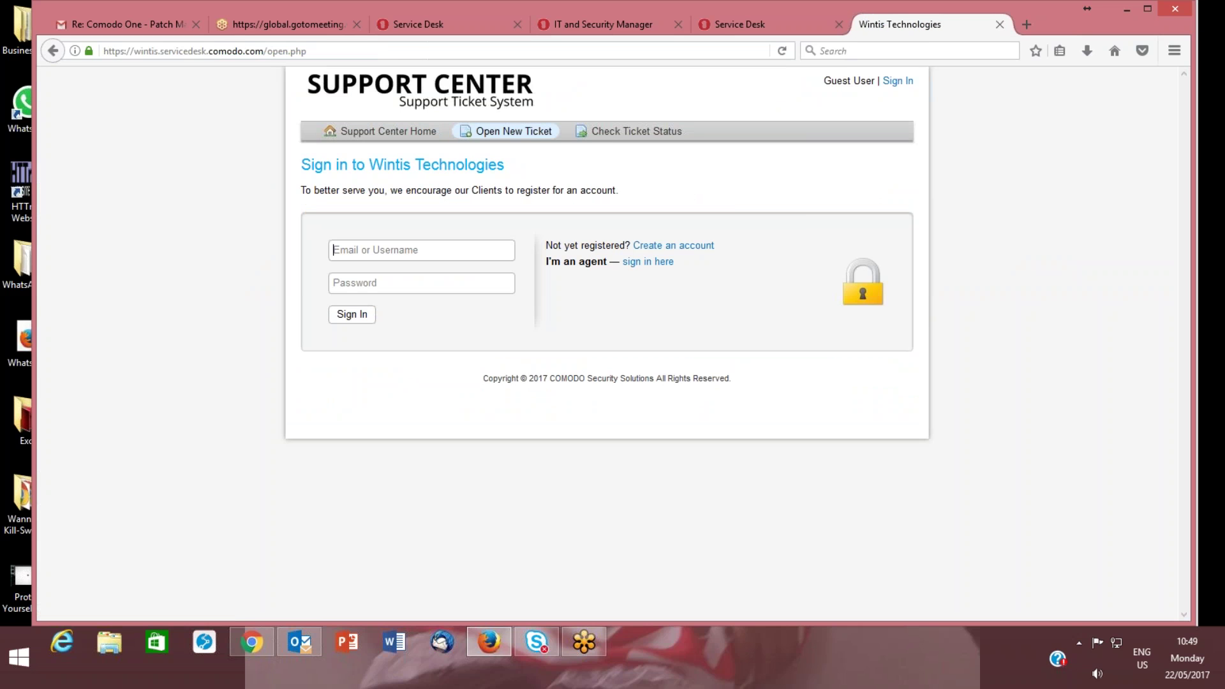
{"action": "left_click", "coordinate": [764, 22]}
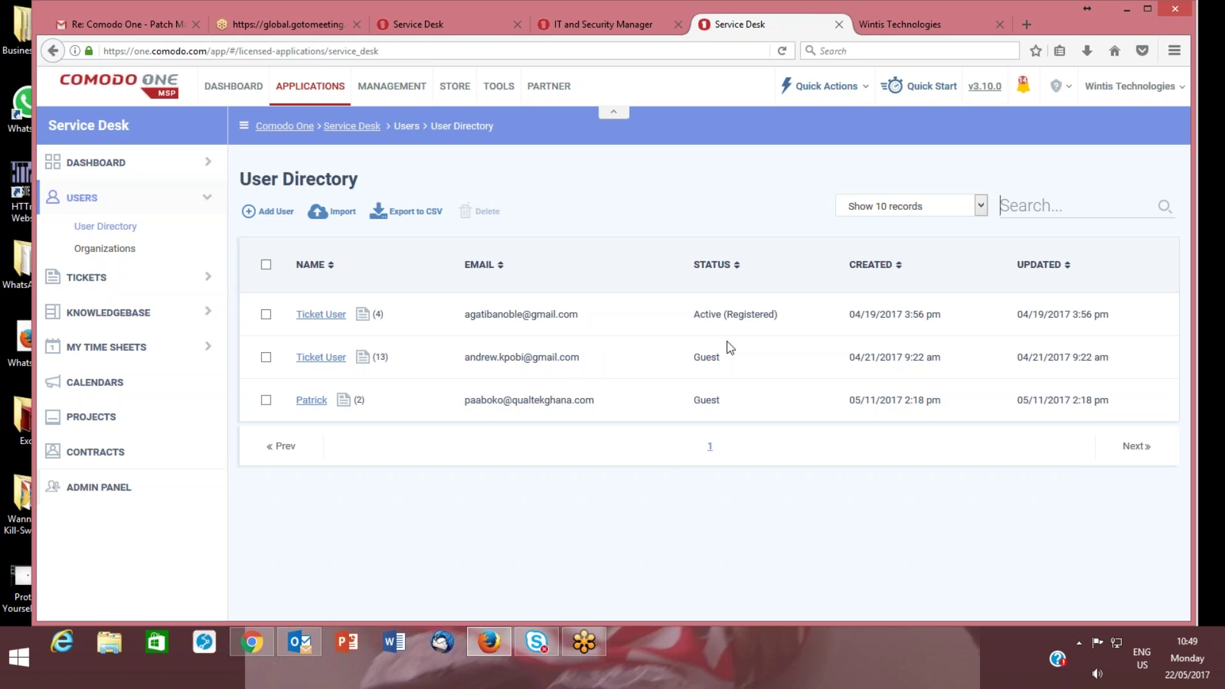
{"action": "left_click", "coordinate": [914, 25]}
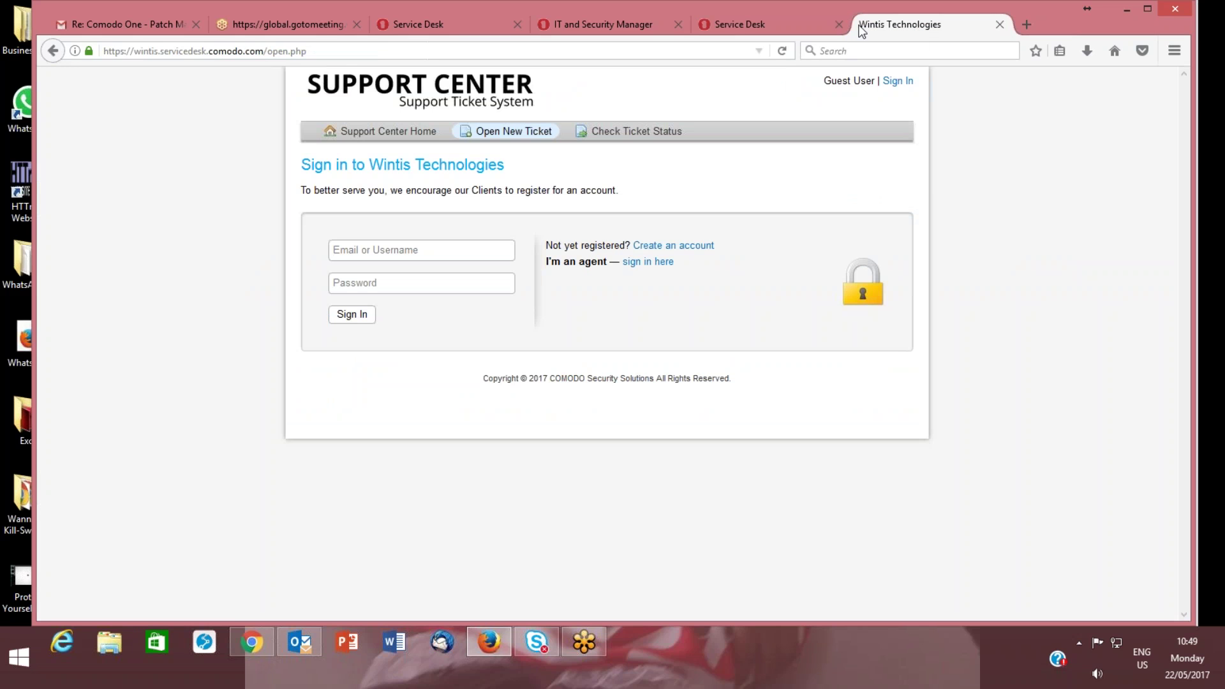
{"action": "left_click", "coordinate": [772, 23]}
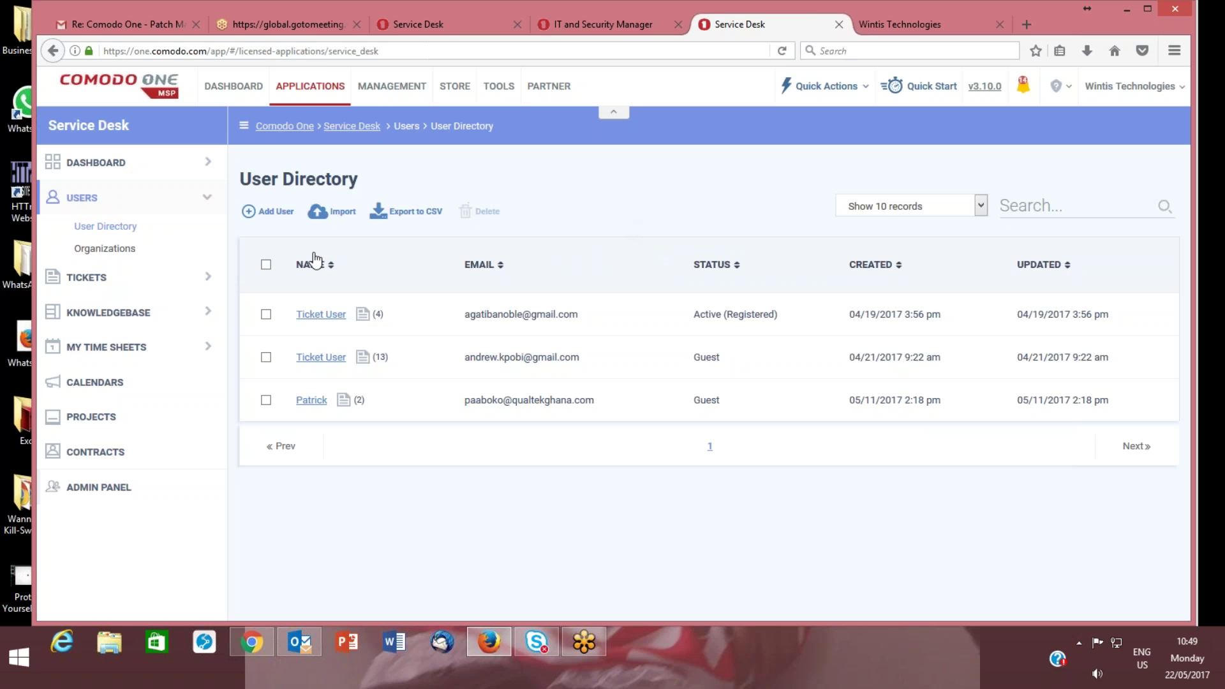
View the list of organizations and expand the ticket categories in the staff panel.
{"action": "left_click", "coordinate": [104, 248]}
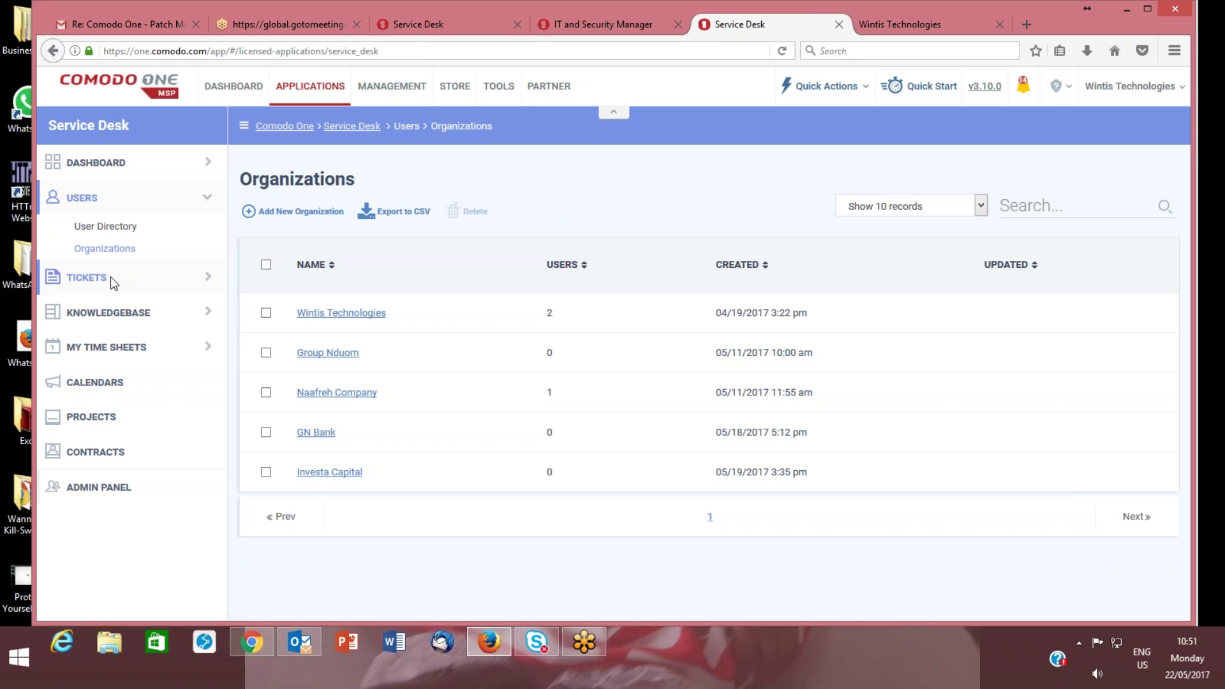
{"action": "left_click", "coordinate": [84, 281]}
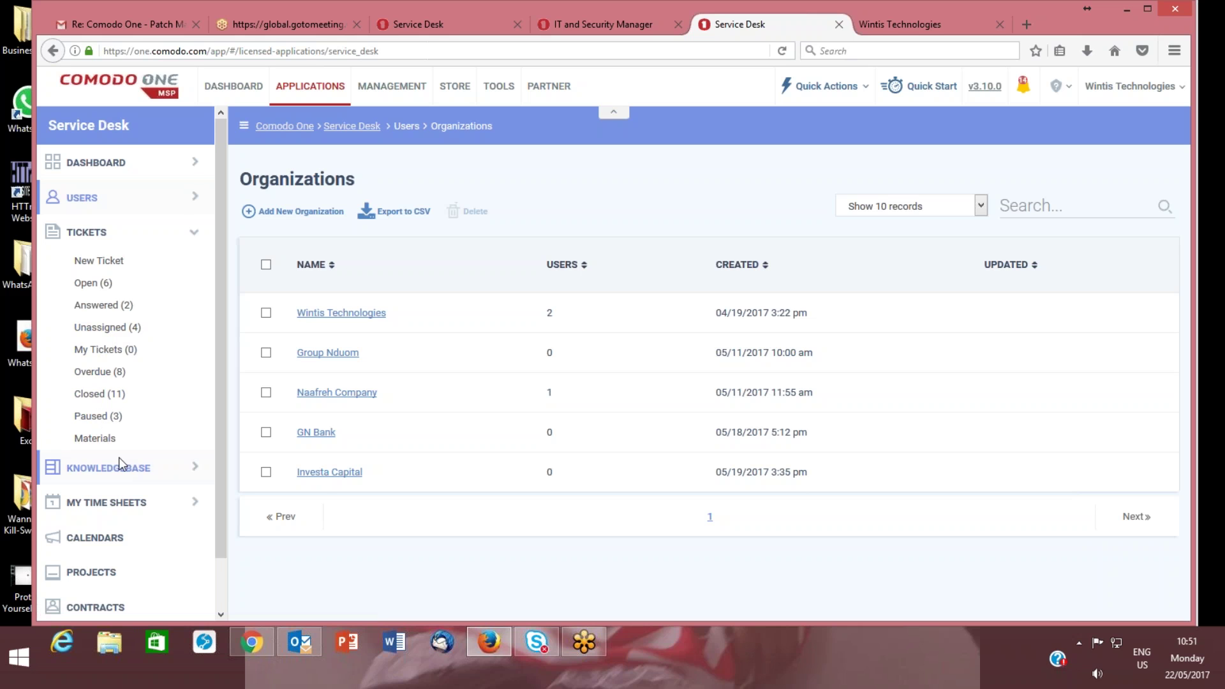
{"action": "scroll", "coordinate": [119, 462], "scroll_direction": "down", "scroll_amount": 1}
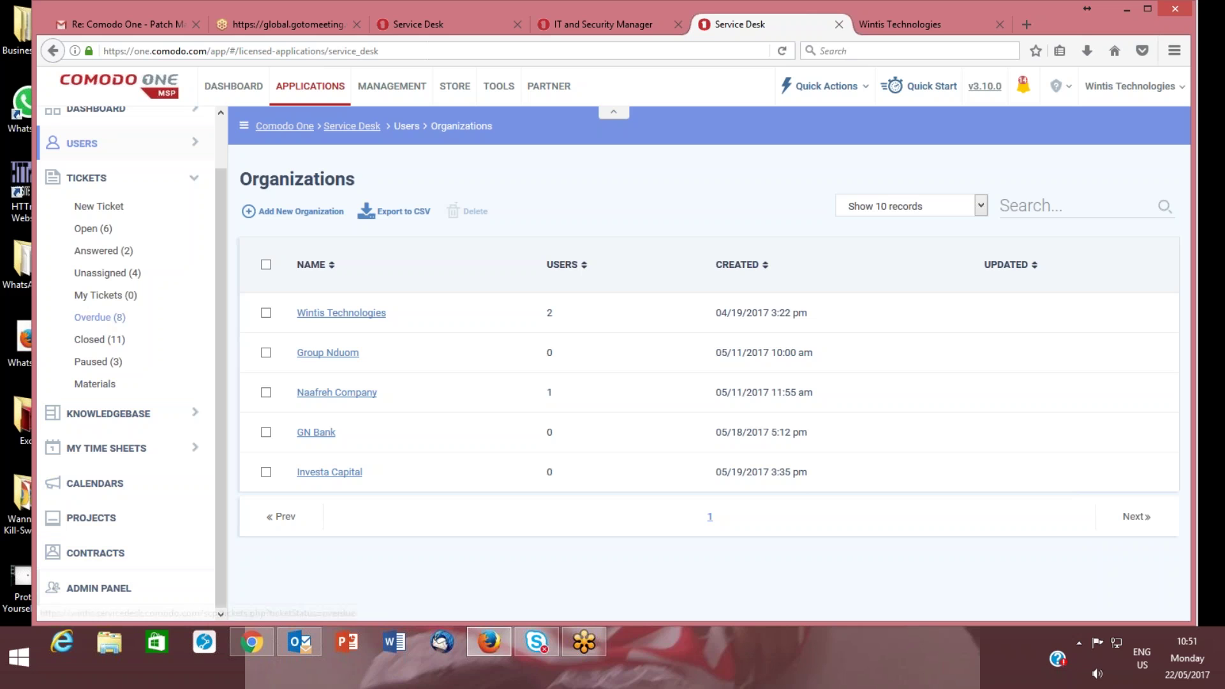
View the ticket materials awaiting approval, and open the knowledgebase's FAQs page.
{"action": "left_click", "coordinate": [100, 381]}
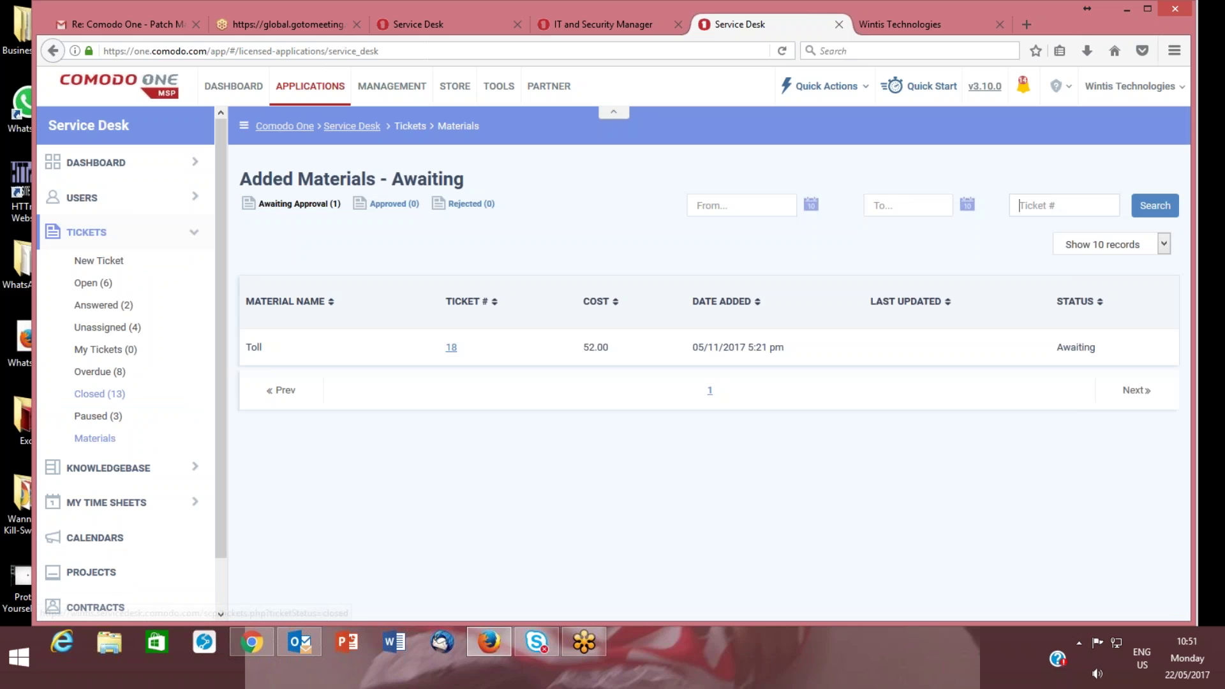
{"action": "scroll", "coordinate": [99, 394], "scroll_direction": "down", "scroll_amount": 2}
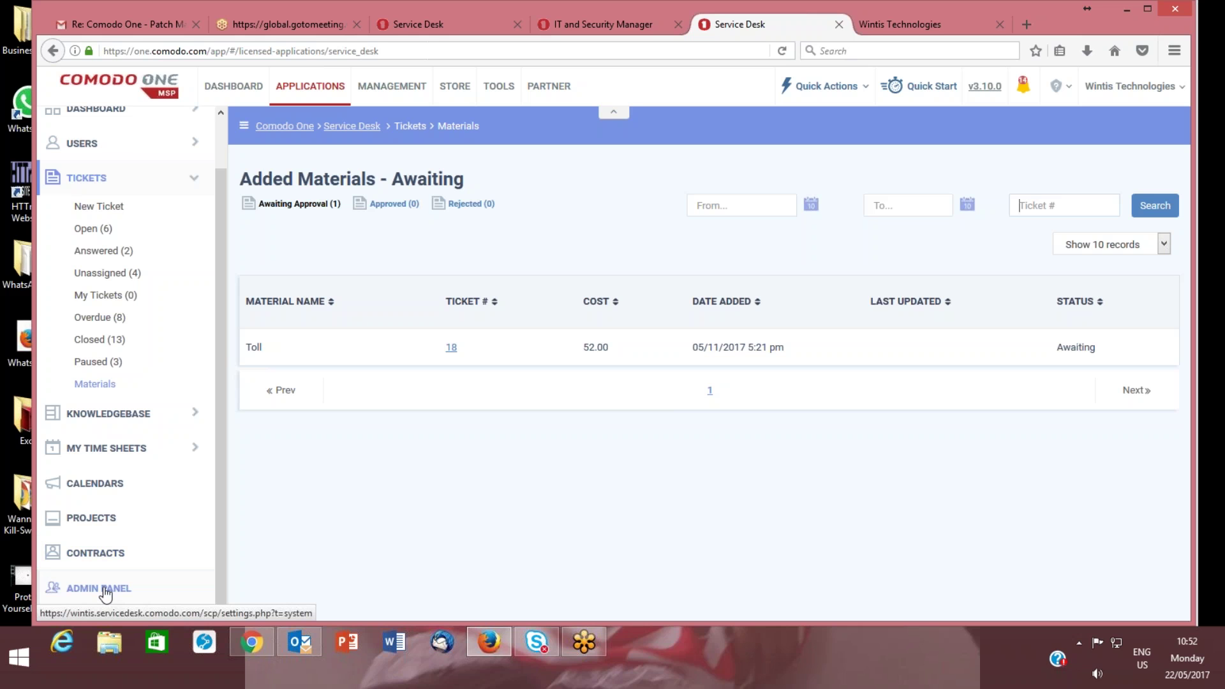
{"action": "left_click", "coordinate": [108, 414]}
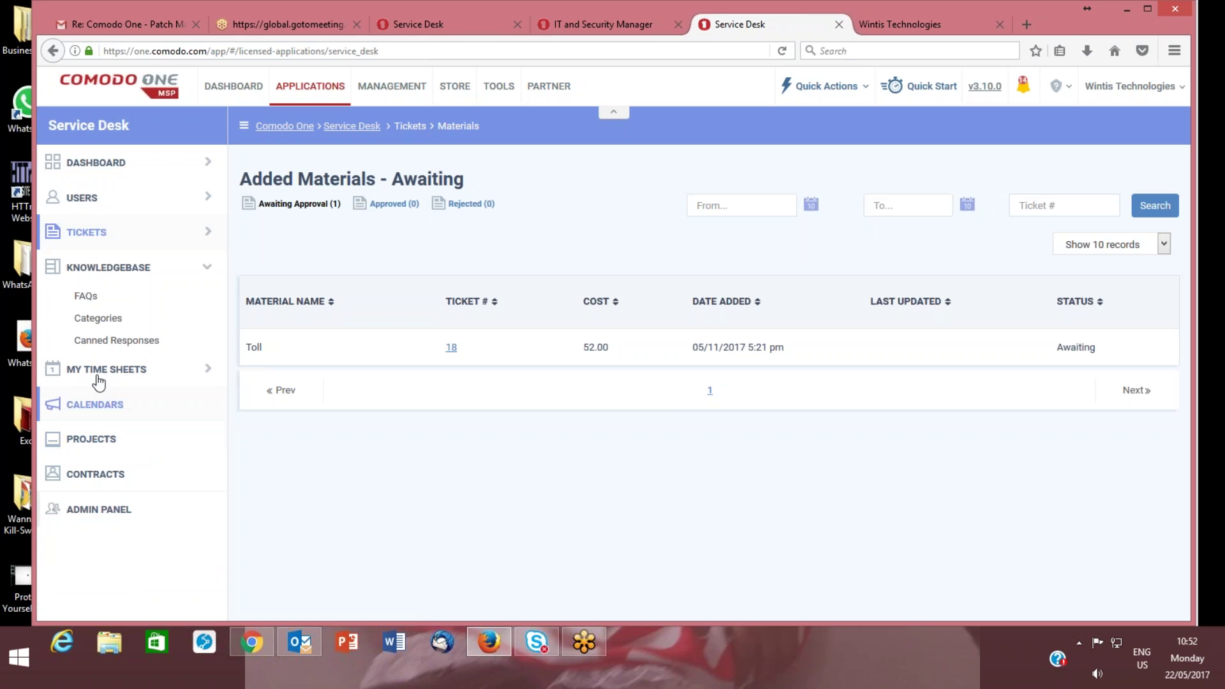
{"action": "left_click", "coordinate": [85, 297]}
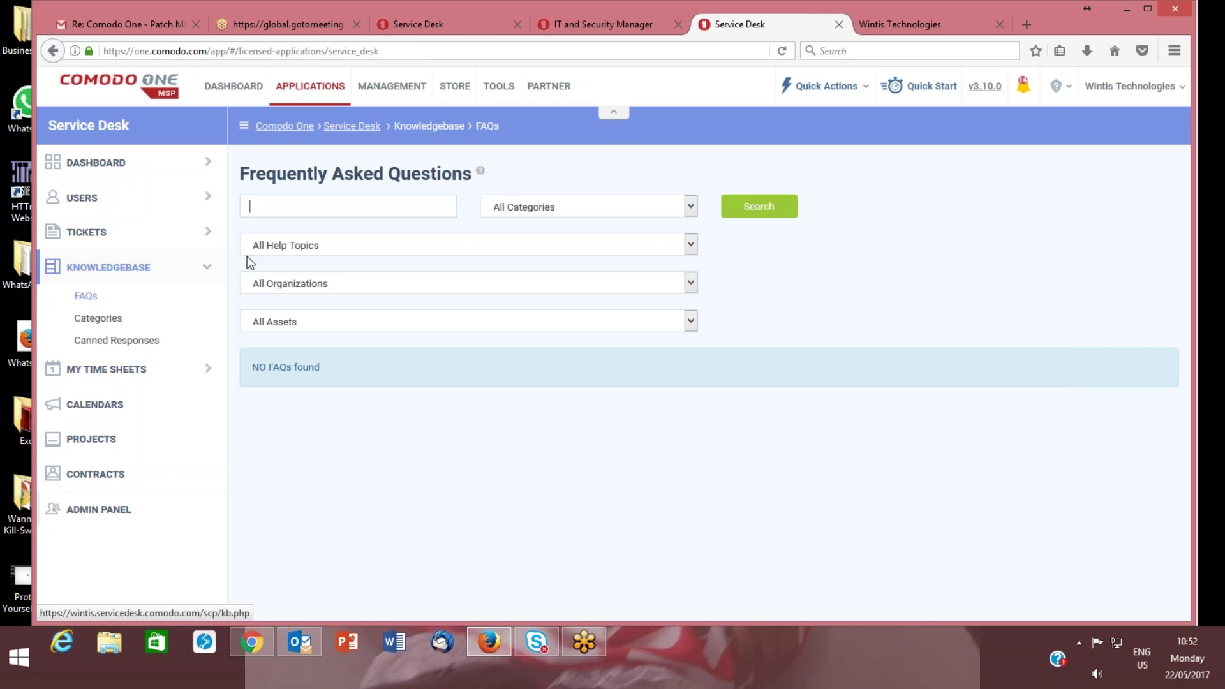
Check the category, help topic, organization and asset filters of the FAQ search.
{"action": "left_click", "coordinate": [519, 206]}
{"action": "left_click", "coordinate": [496, 224]}
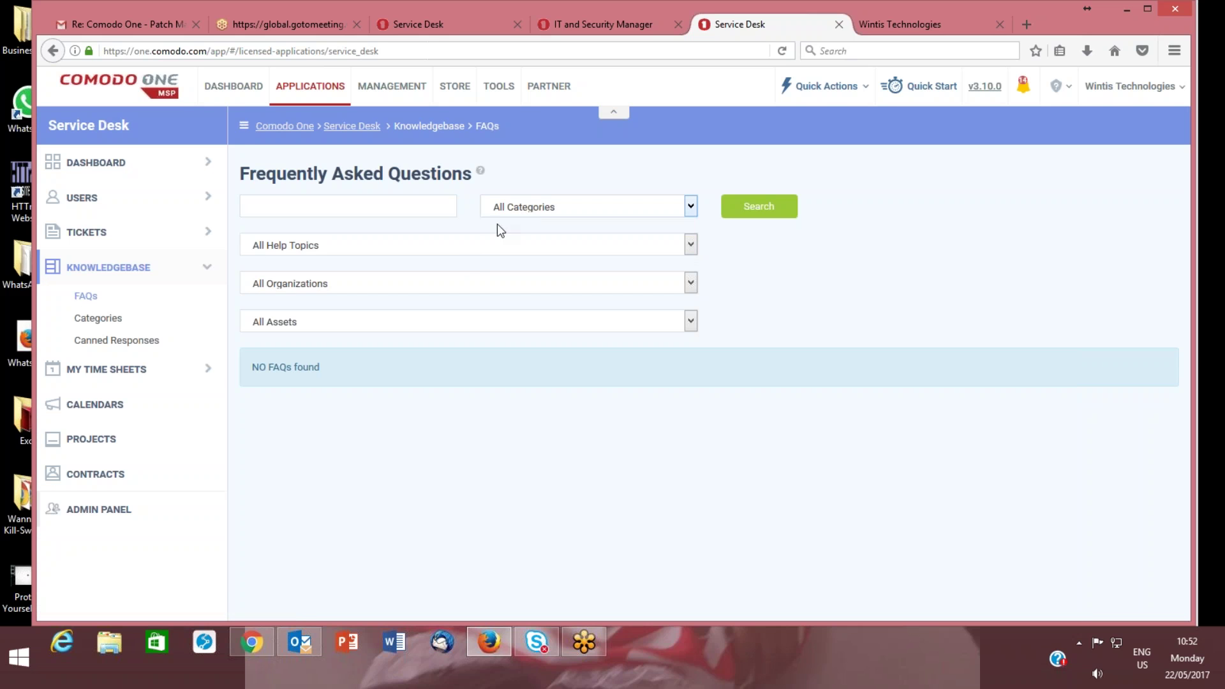
{"action": "left_click", "coordinate": [486, 245]}
{"action": "left_click", "coordinate": [438, 291]}
{"action": "left_click", "coordinate": [431, 301]}
{"action": "left_click", "coordinate": [356, 323]}
{"action": "left_click", "coordinate": [357, 325]}
View the FAQ categories and examine the form for adding a new category.
{"action": "left_click", "coordinate": [93, 319]}
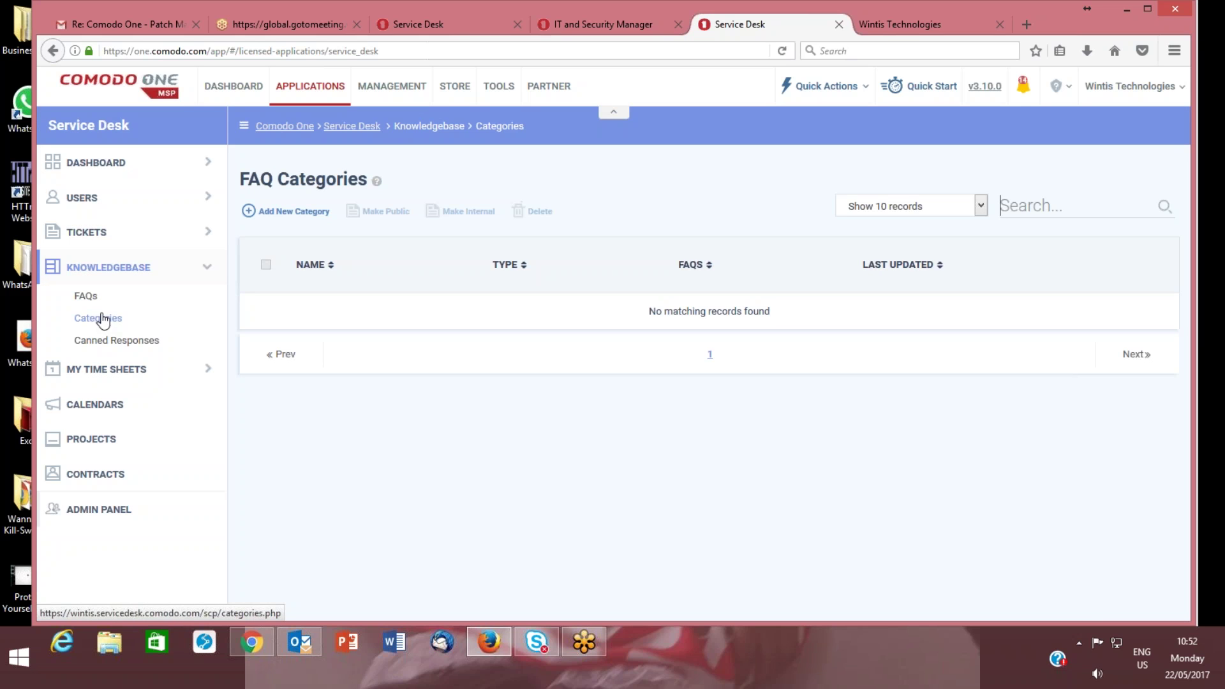
{"action": "left_click", "coordinate": [283, 211]}
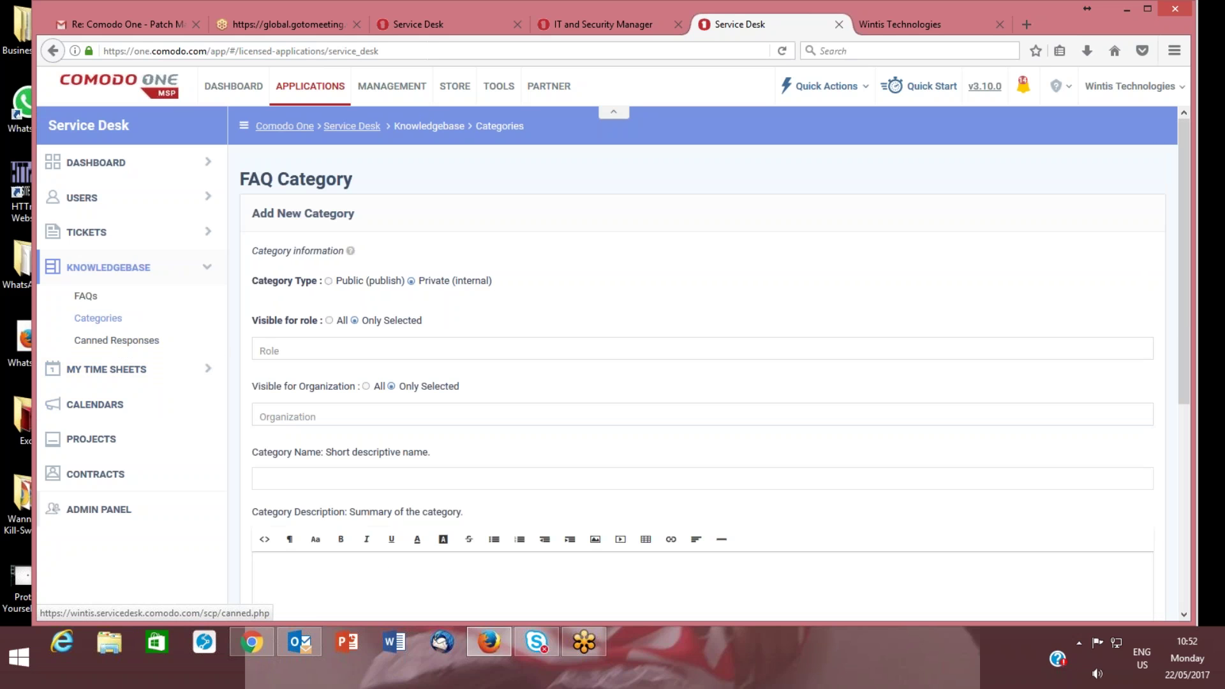
{"action": "scroll", "coordinate": [343, 468], "scroll_direction": "down", "scroll_amount": 5}
{"action": "scroll", "coordinate": [344, 467], "scroll_direction": "up", "scroll_amount": 5}
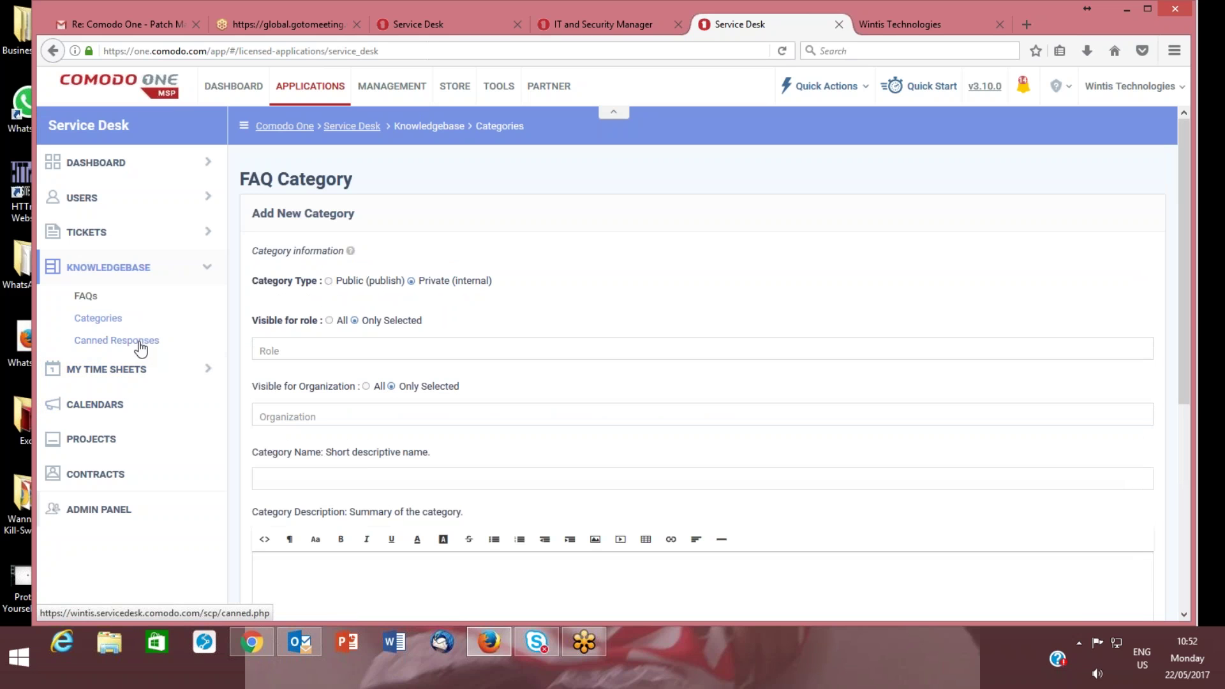
{"action": "left_click", "coordinate": [584, 643]}
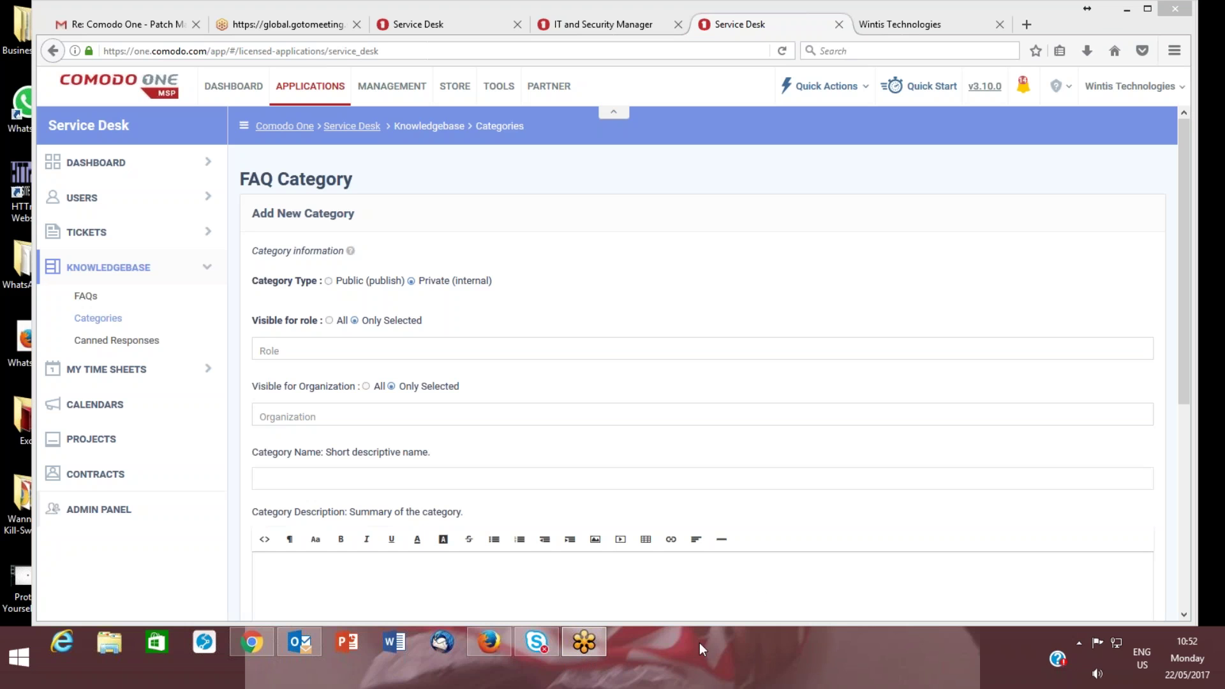
{"action": "left_click", "coordinate": [764, 594]}
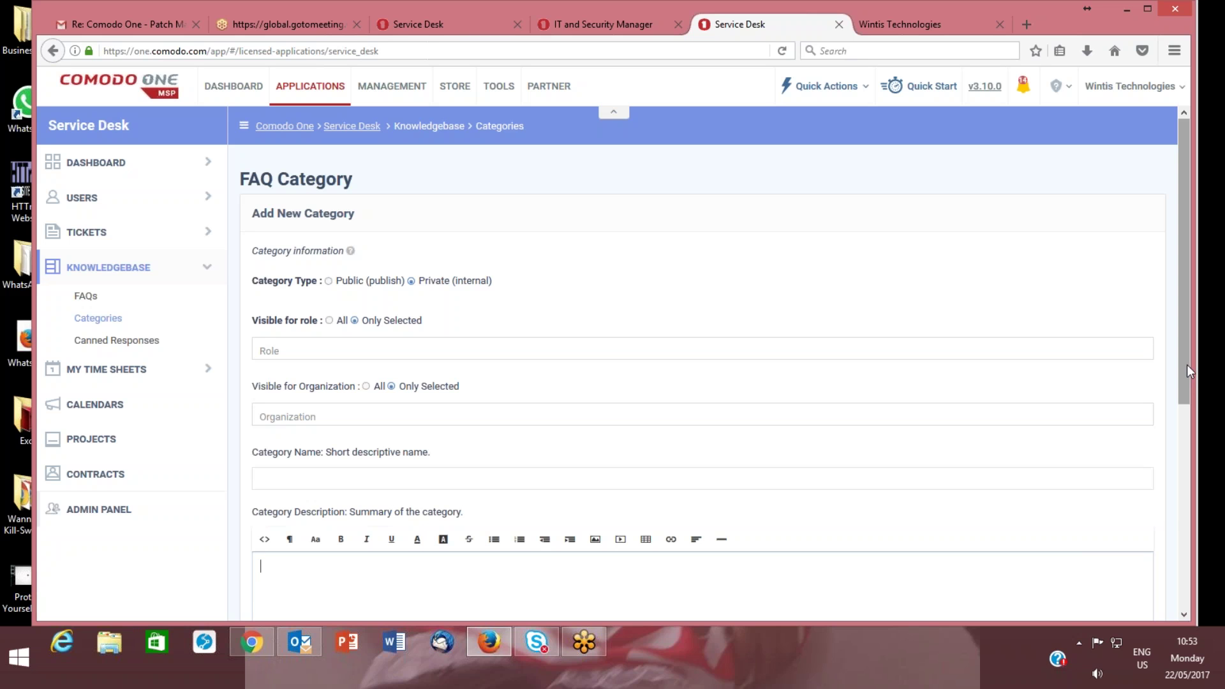
View the canned responses and examine the settings of the "What is osTicket (sample)?" response.
{"action": "left_click", "coordinate": [114, 342]}
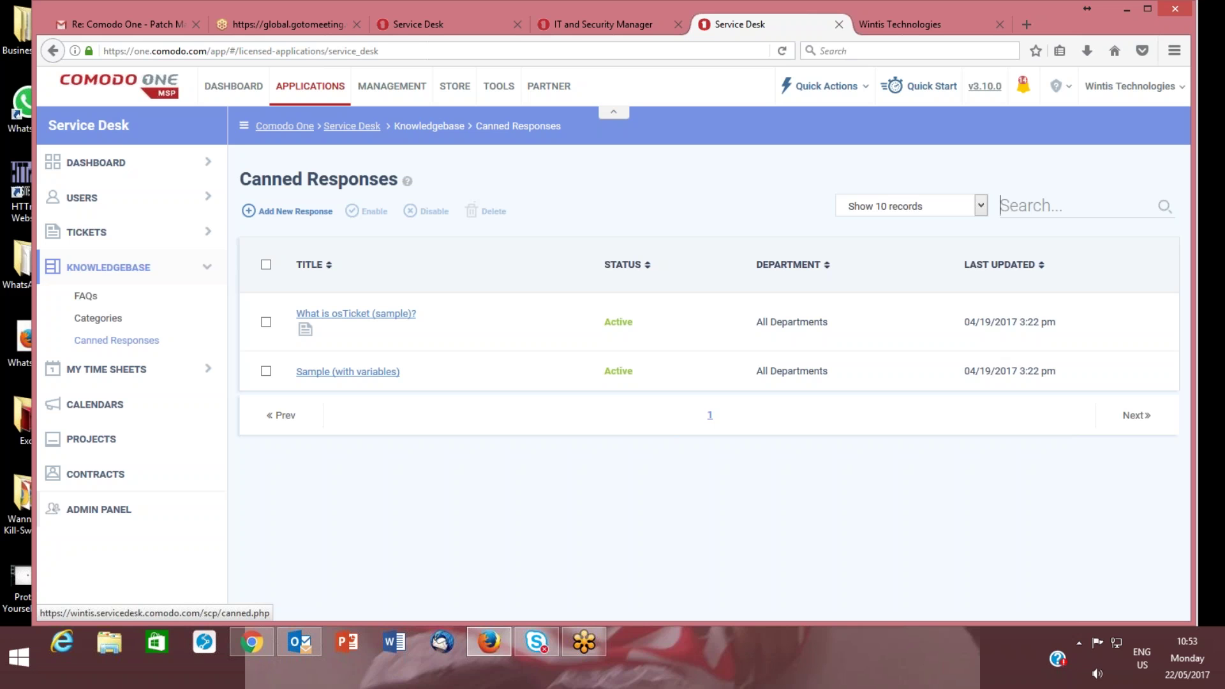
{"action": "left_click", "coordinate": [365, 315]}
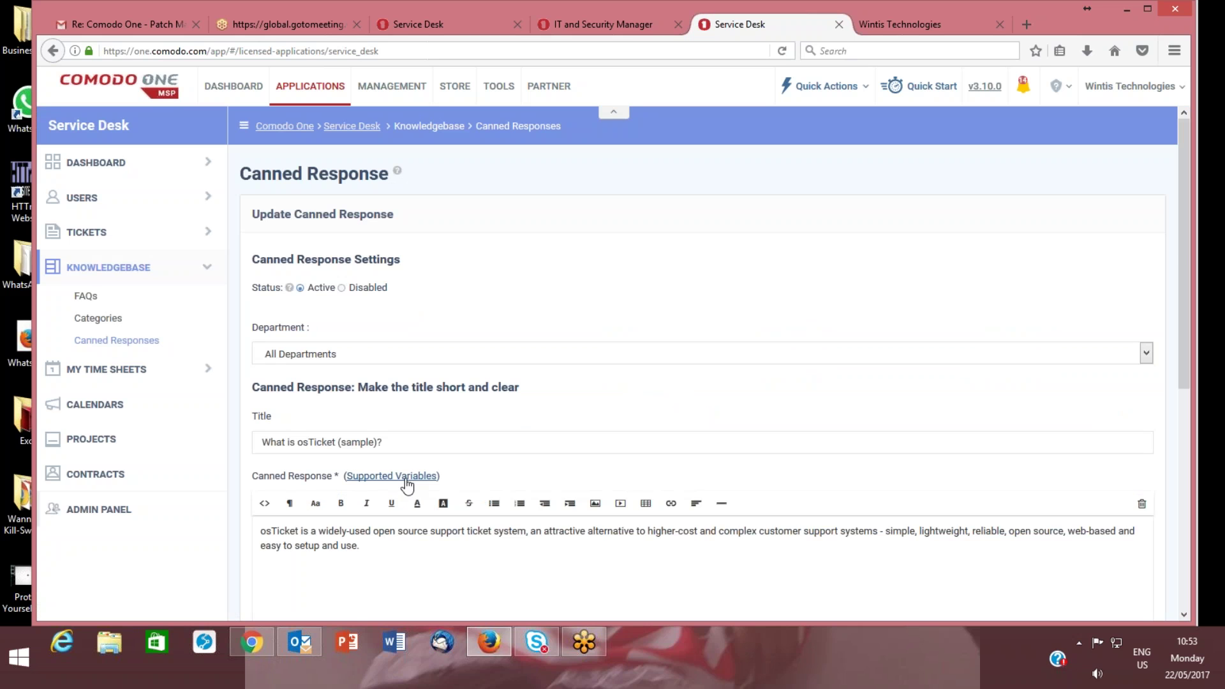
{"action": "scroll", "coordinate": [407, 485], "scroll_direction": "down", "scroll_amount": 4}
{"action": "scroll", "coordinate": [407, 485], "scroll_direction": "up", "scroll_amount": 4}
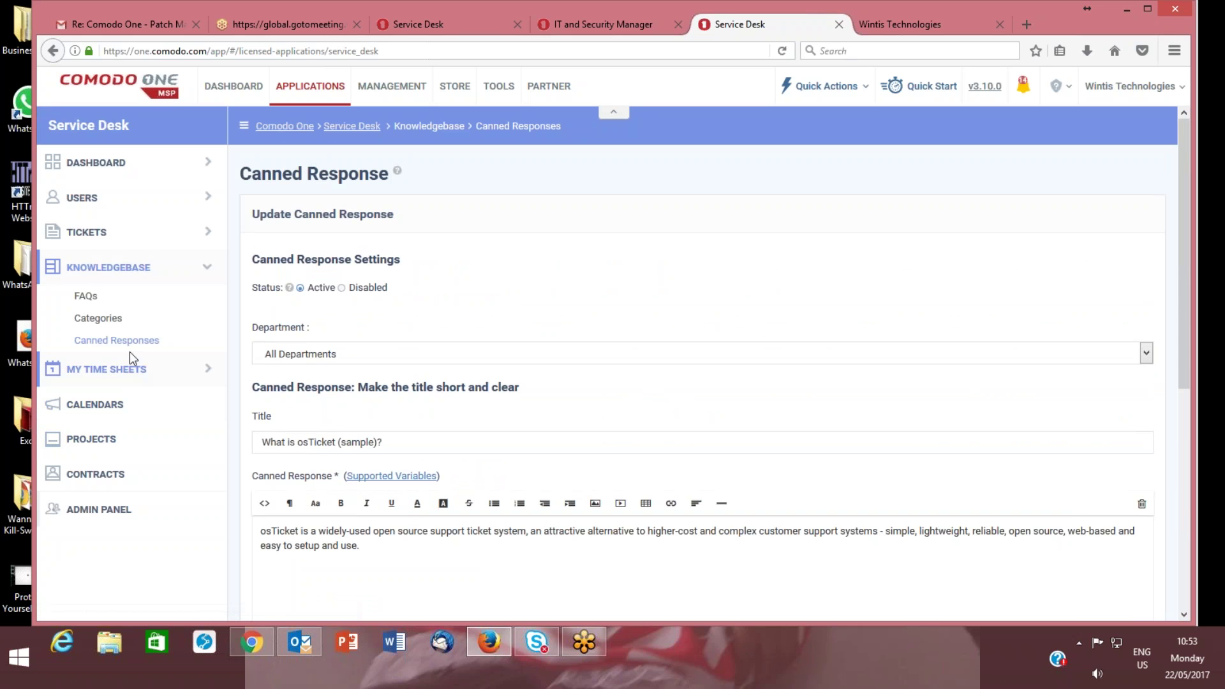
Expand the time sheet categories and view the time sheets that are not submitted.
{"action": "left_click", "coordinate": [125, 273]}
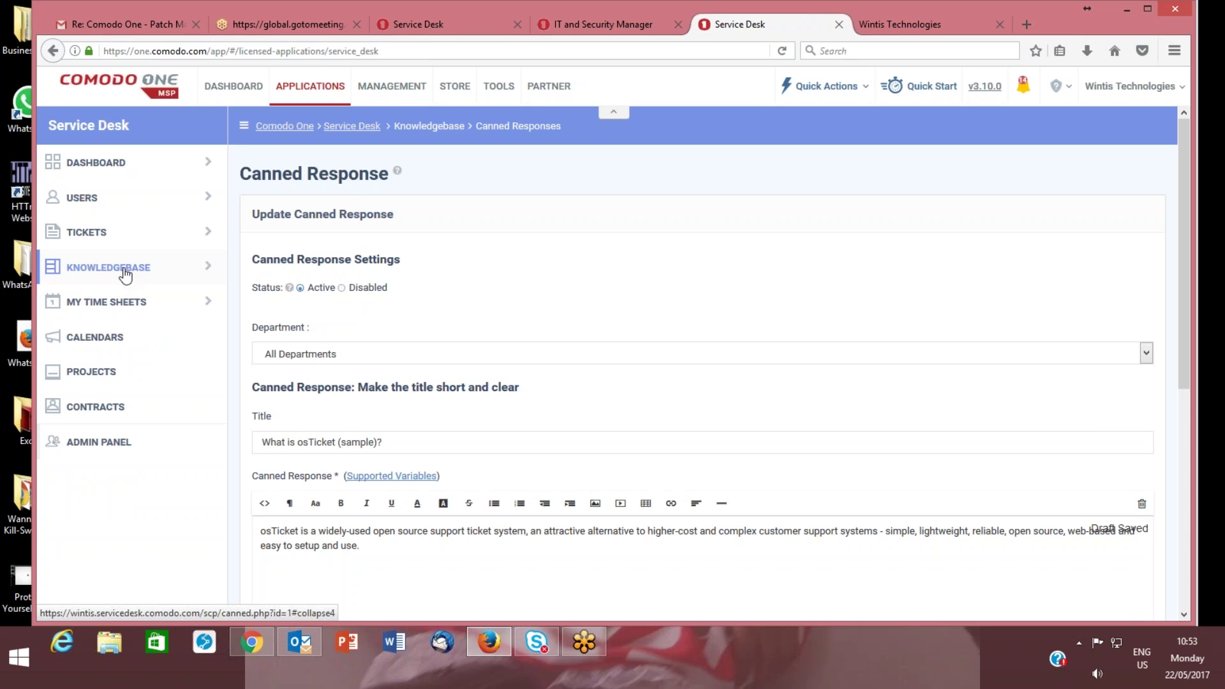
{"action": "left_click", "coordinate": [120, 306]}
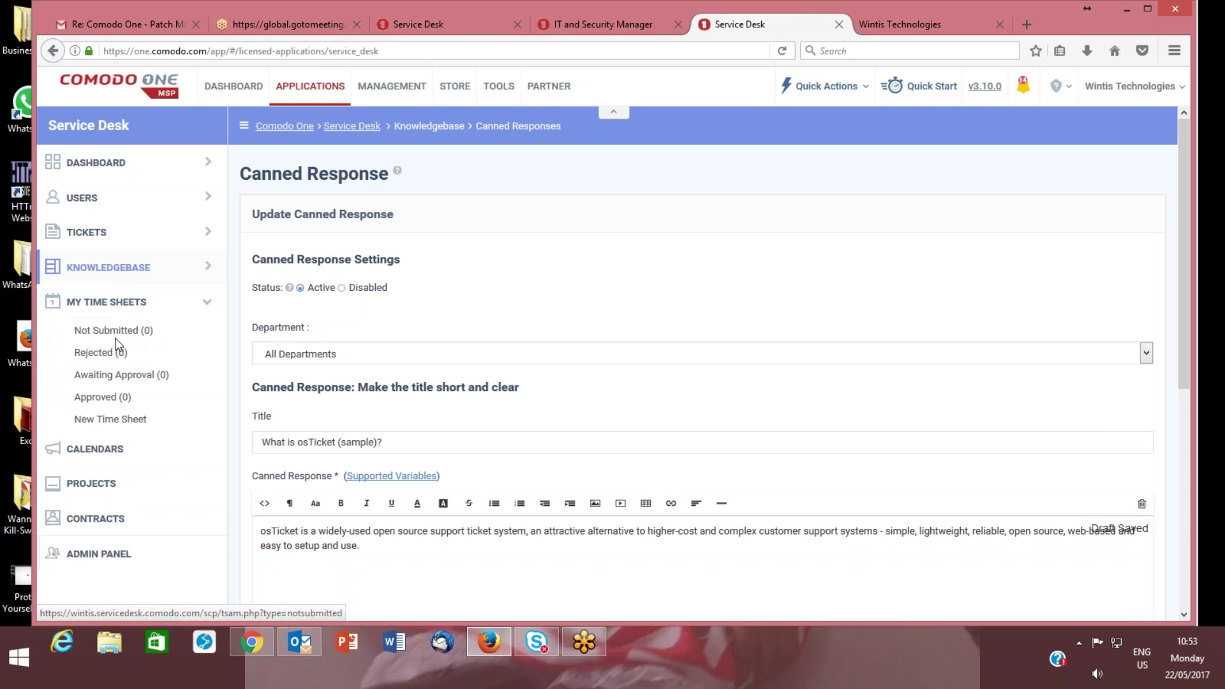
{"action": "left_click", "coordinate": [117, 331]}
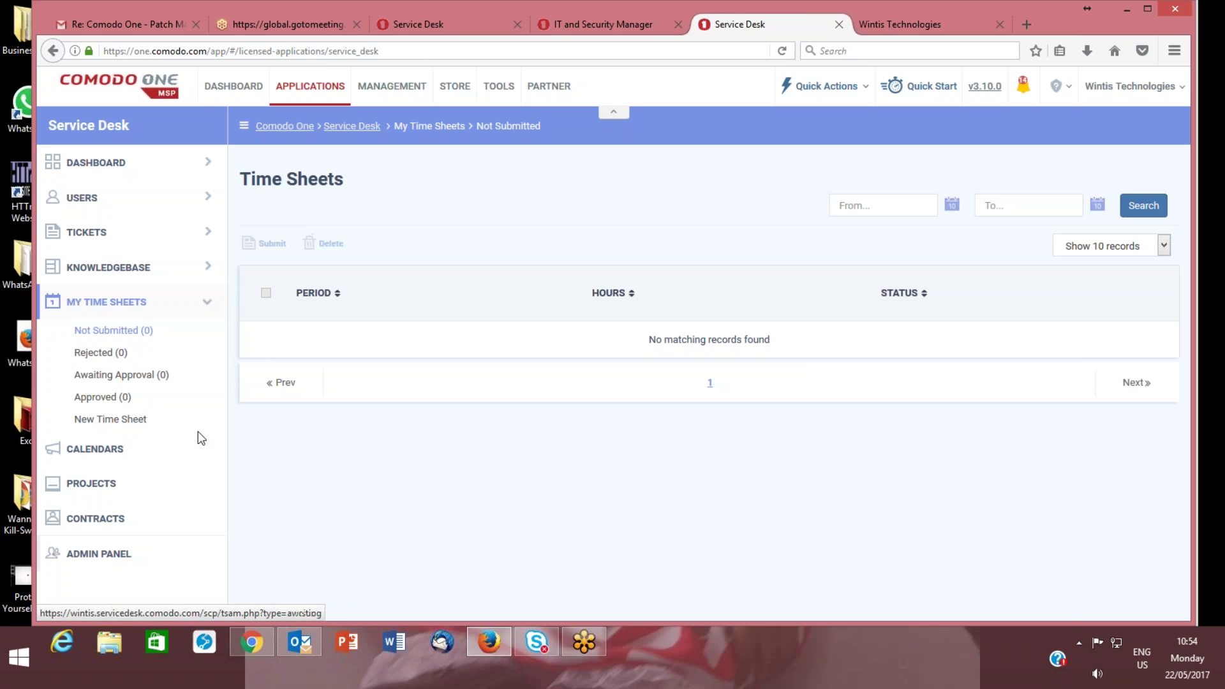
{"action": "left_click", "coordinate": [586, 657]}
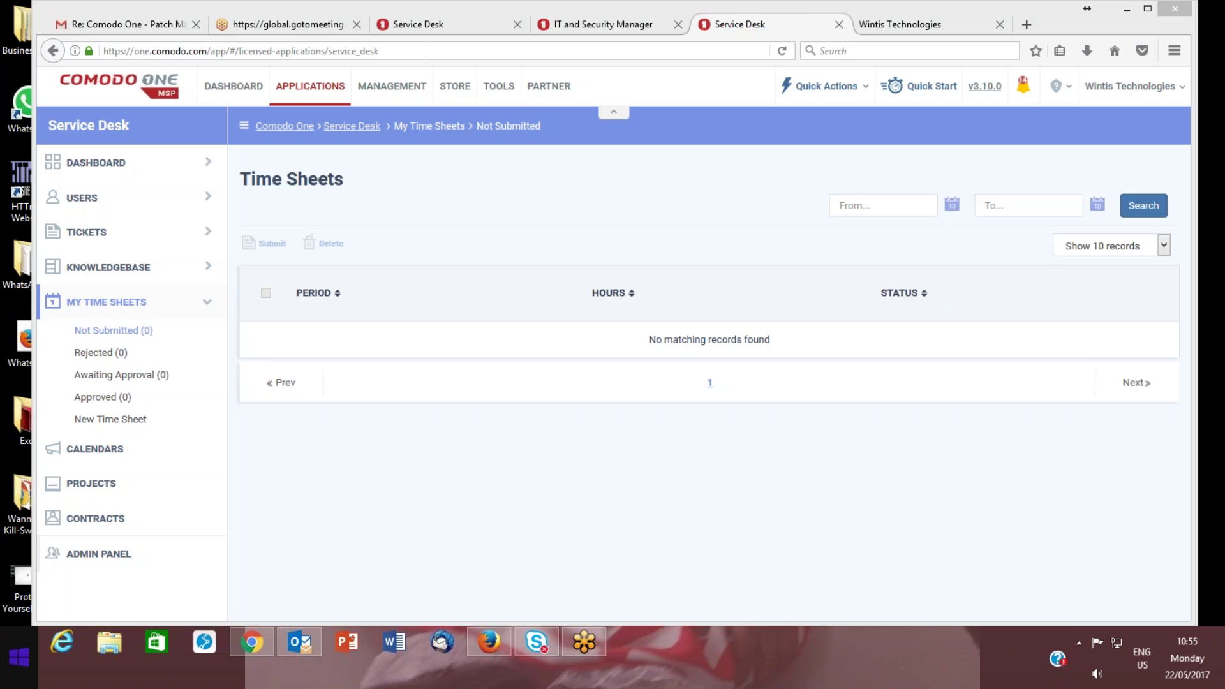
Start a new time sheet and check its period and template options, keeping the period Weekly.
{"action": "left_click", "coordinate": [131, 424]}
{"action": "left_click", "coordinate": [131, 423]}
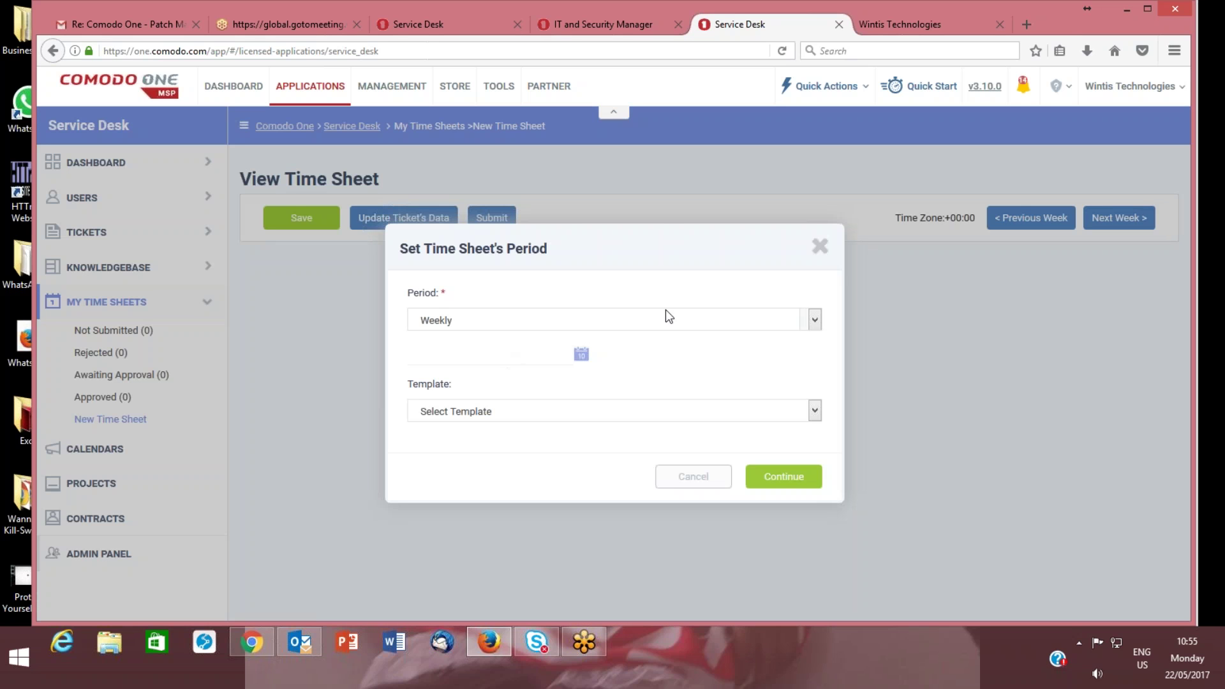
{"action": "left_click", "coordinate": [797, 326]}
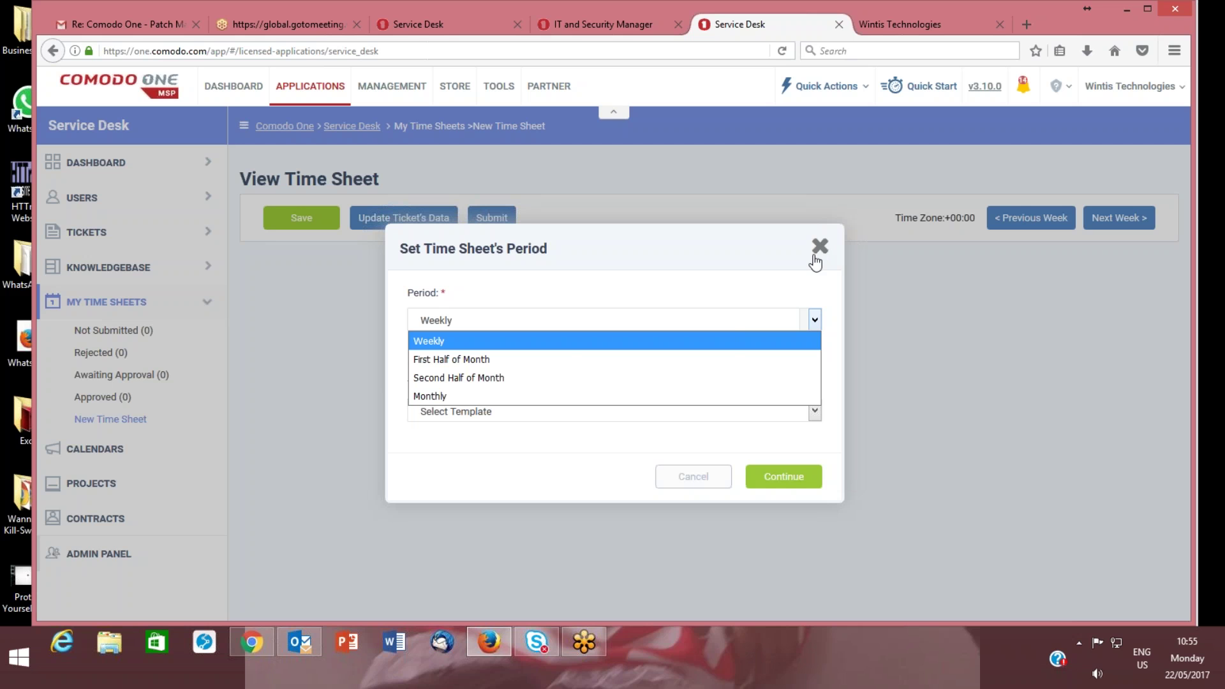
{"action": "left_click", "coordinate": [723, 345]}
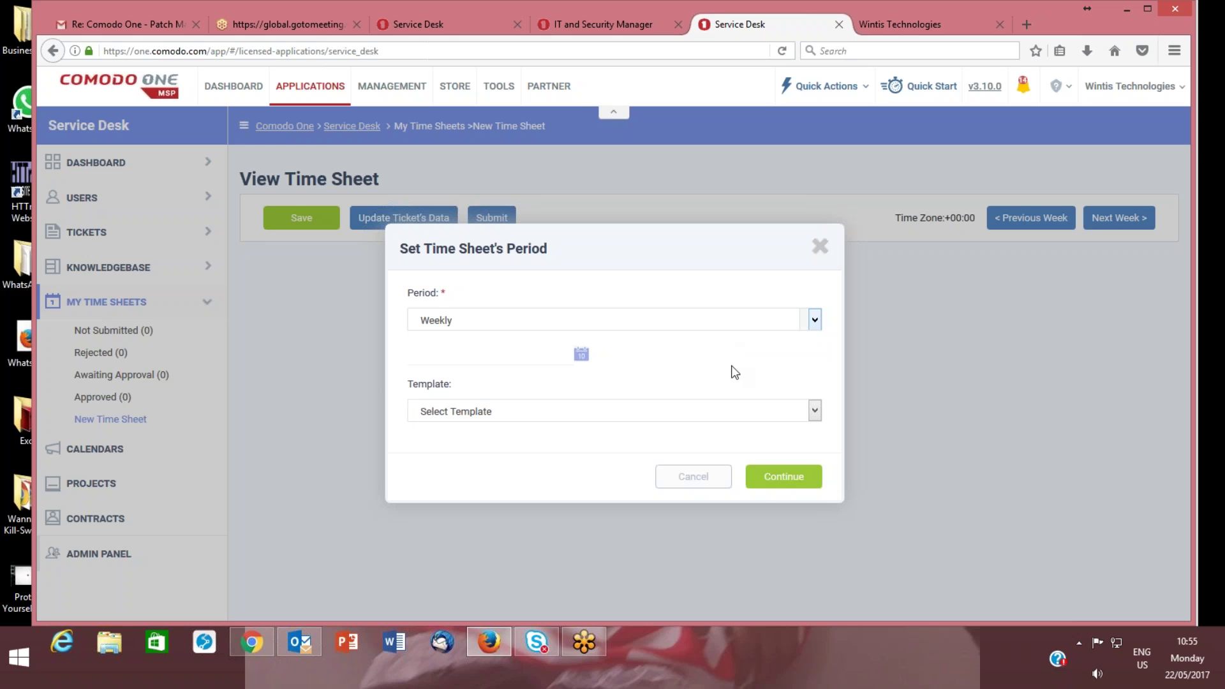
{"action": "left_click", "coordinate": [640, 417]}
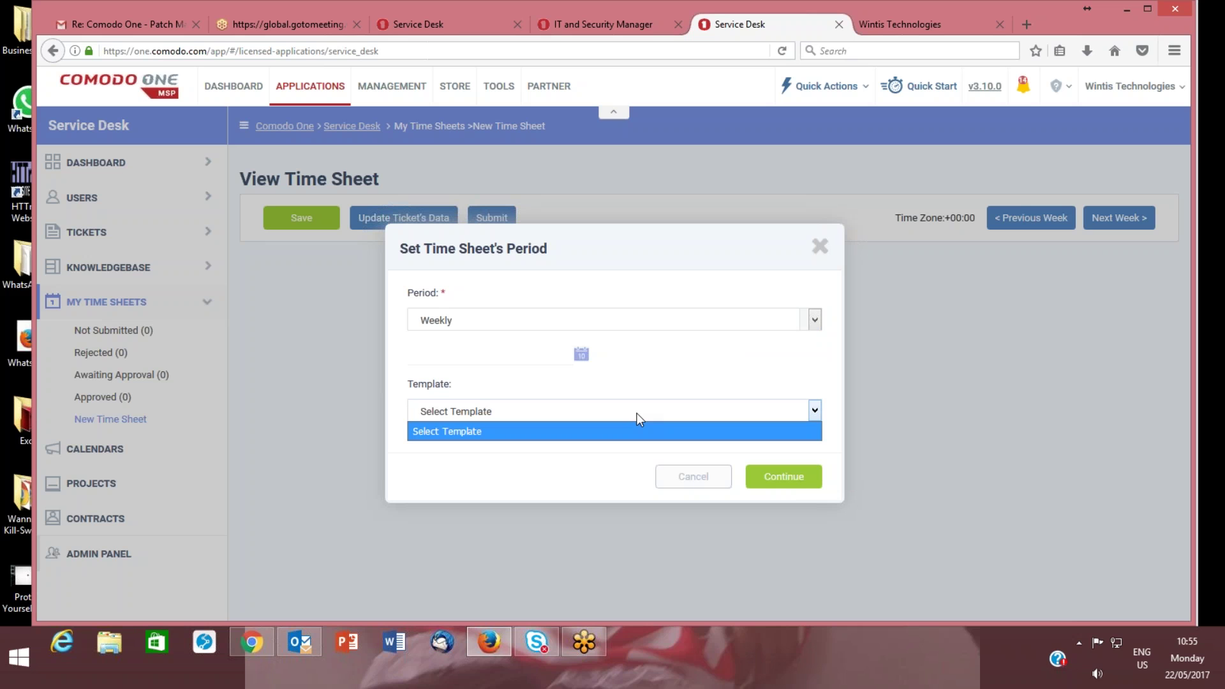
{"action": "left_click", "coordinate": [638, 418]}
{"action": "left_click", "coordinate": [640, 420]}
Set the weekly time sheet's period to 04/30/2017 - 05/06/2017 without a template and reload the sheet with ticket data.
{"action": "left_click", "coordinate": [583, 354]}
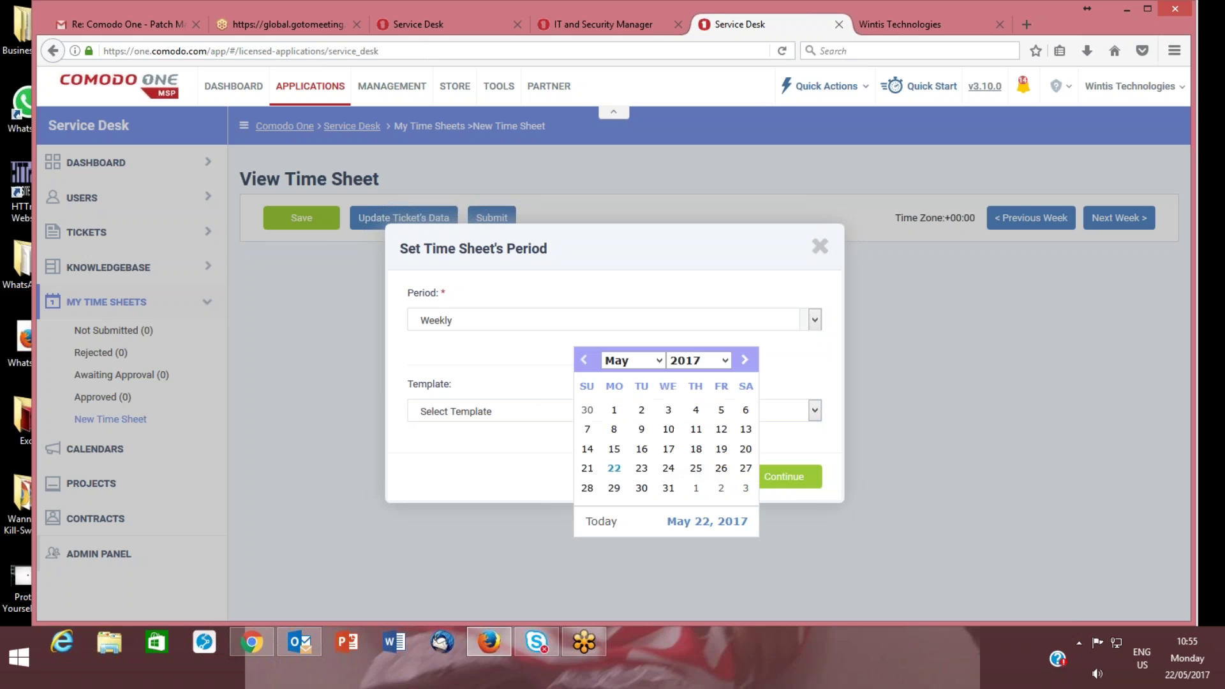
{"action": "left_click", "coordinate": [616, 413]}
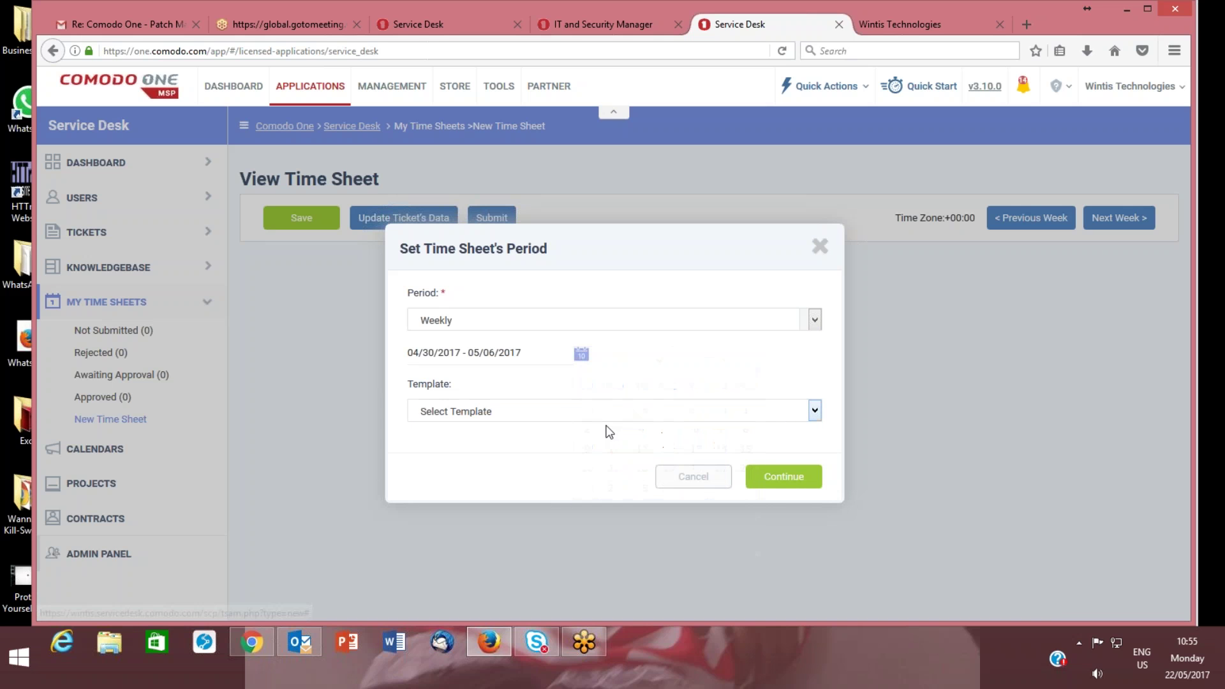
{"action": "left_click", "coordinate": [598, 421]}
{"action": "left_click", "coordinate": [648, 433]}
{"action": "left_click", "coordinate": [783, 476]}
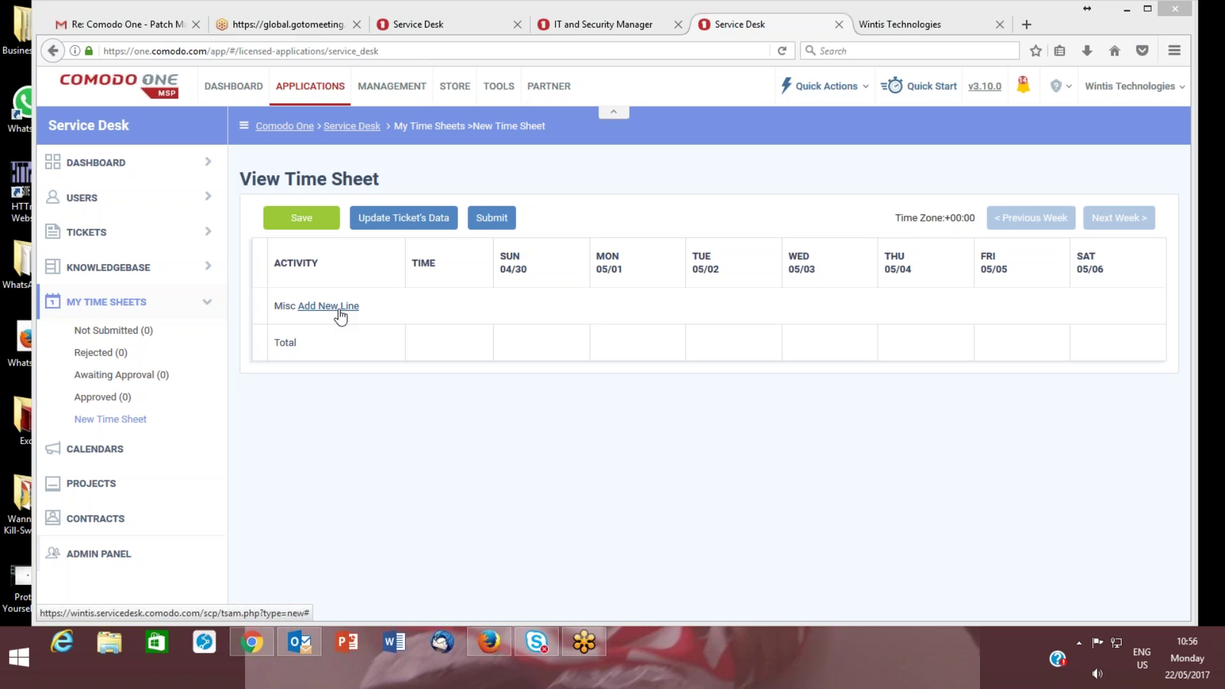
{"action": "left_click", "coordinate": [405, 223]}
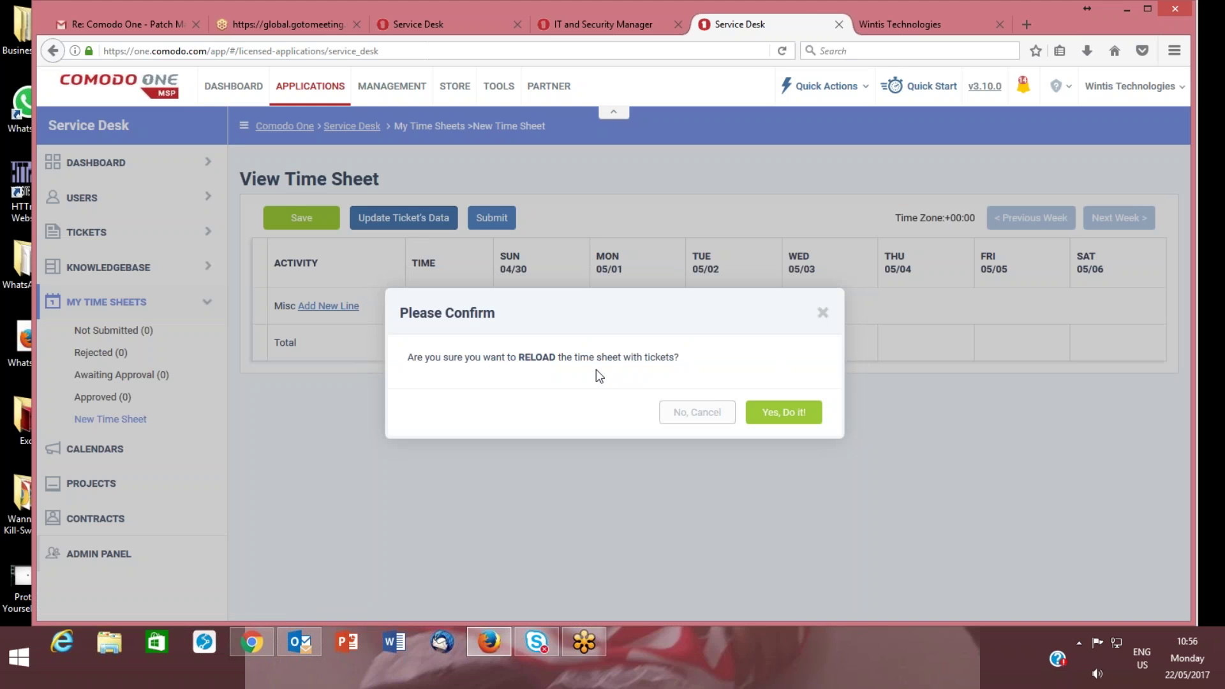
{"action": "left_click", "coordinate": [789, 421]}
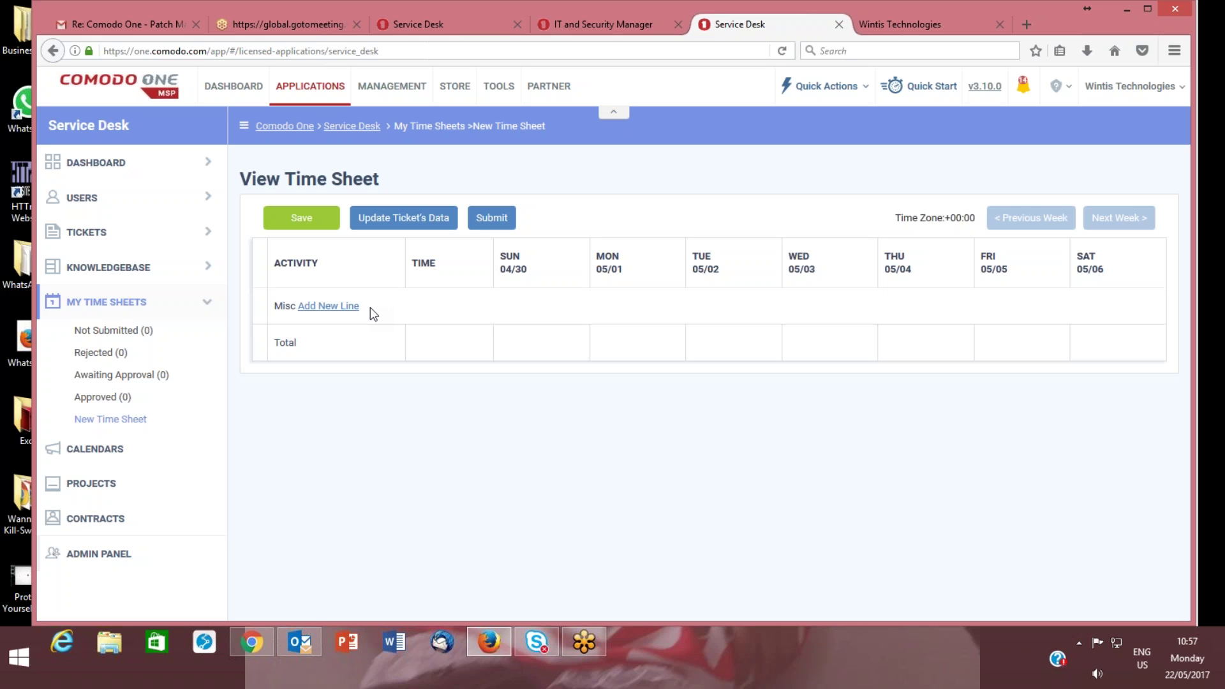
View the rejected, awaiting approval and approved time sheets in turn.
{"action": "left_click", "coordinate": [118, 356]}
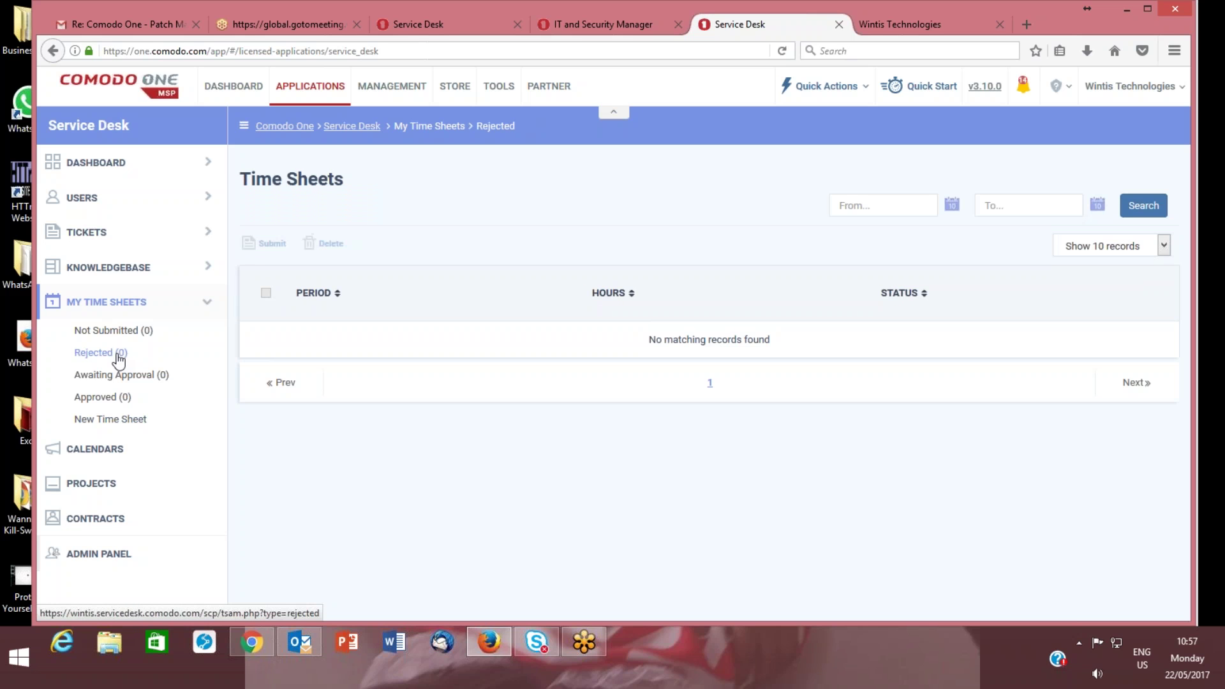
{"action": "left_click", "coordinate": [117, 376]}
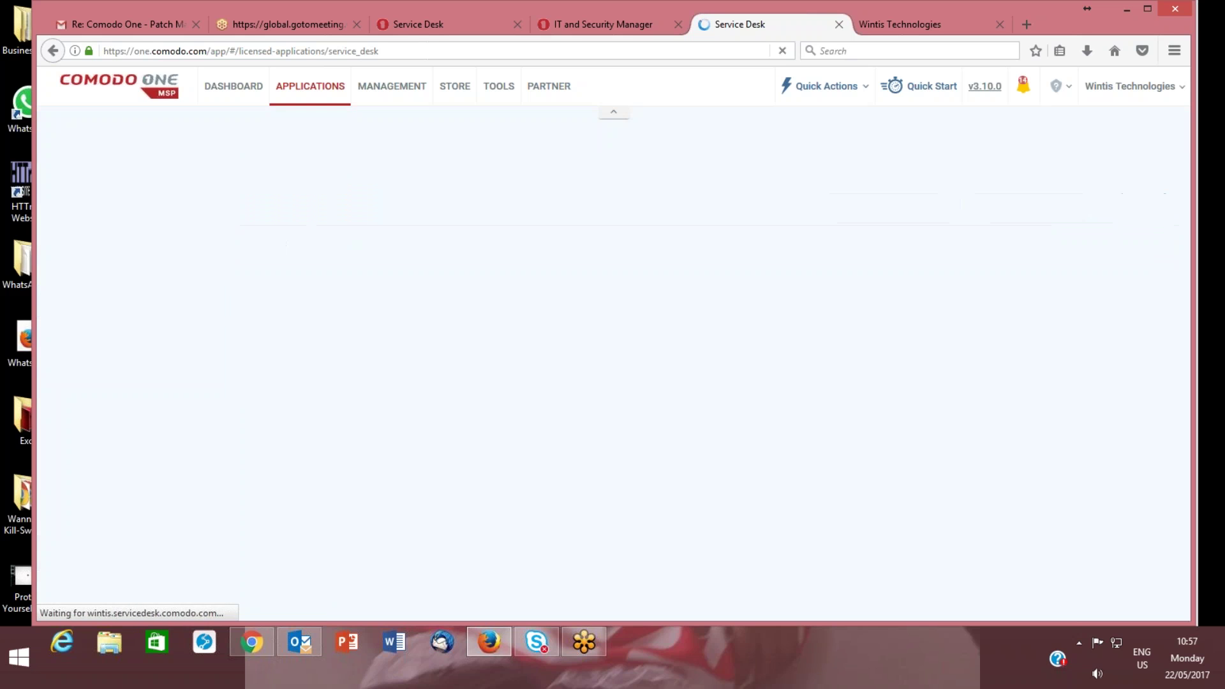
{"action": "left_click", "coordinate": [108, 400]}
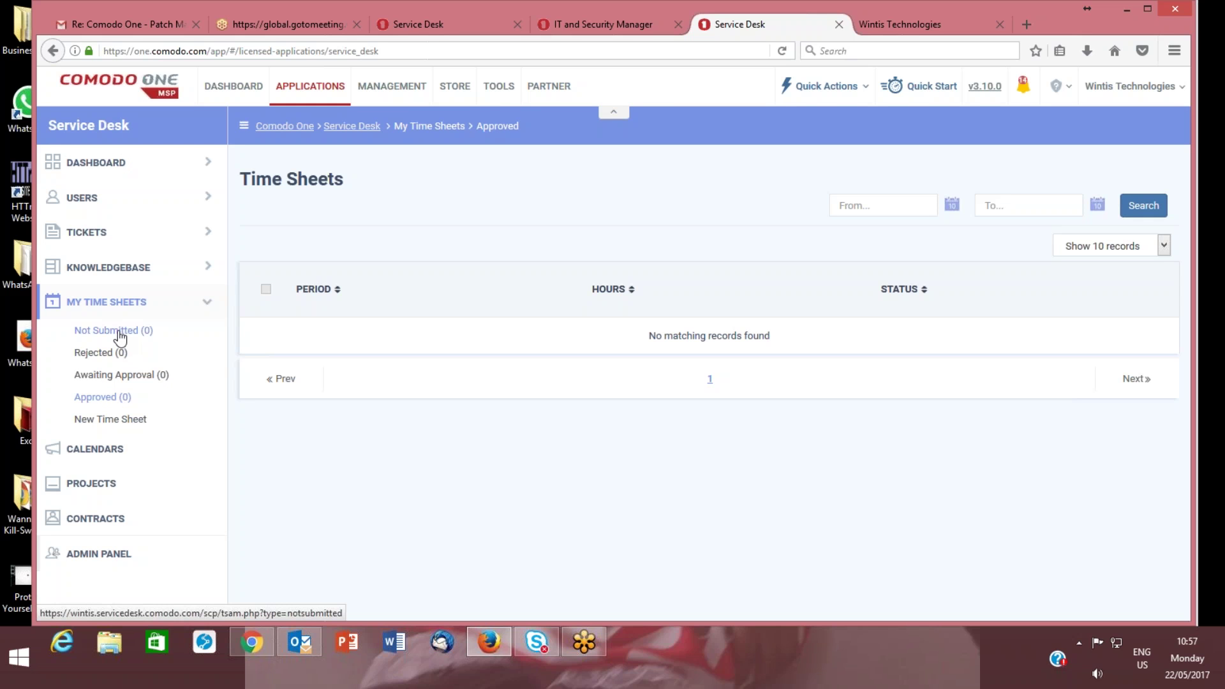
Open the calendars page and look through the May 2017 month view.
{"action": "left_click", "coordinate": [86, 452]}
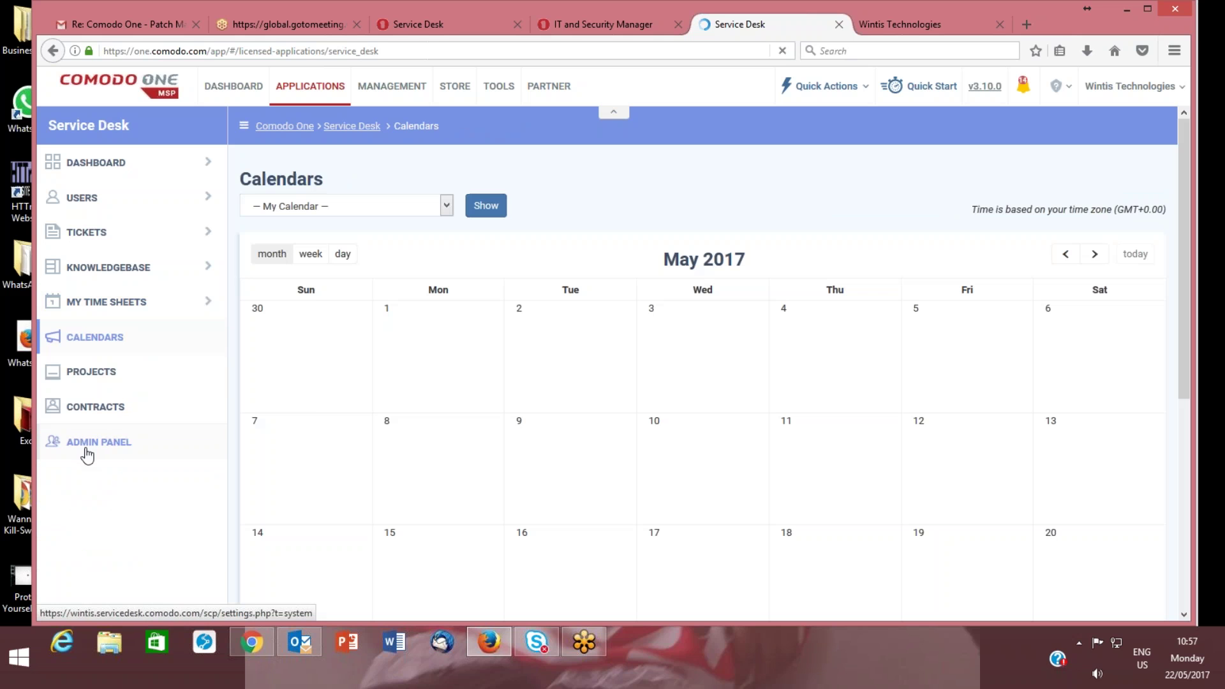
{"action": "scroll", "coordinate": [803, 440], "scroll_direction": "down", "scroll_amount": 2}
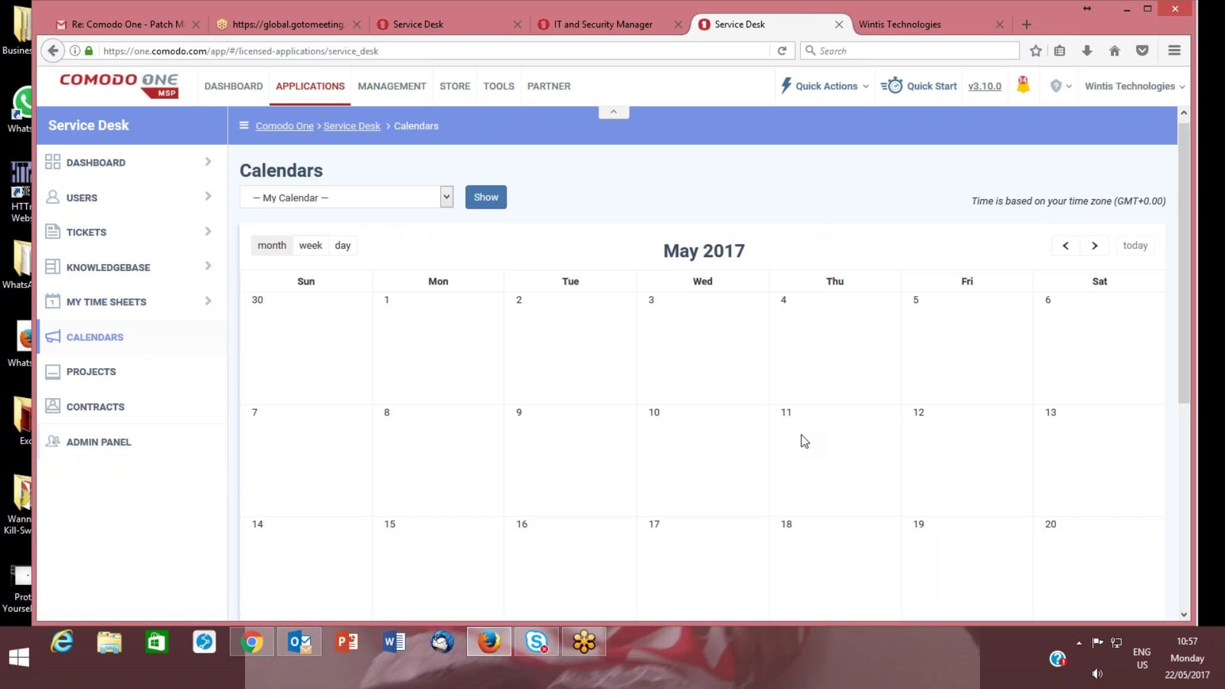
{"action": "scroll", "coordinate": [804, 441], "scroll_direction": "down", "scroll_amount": 5}
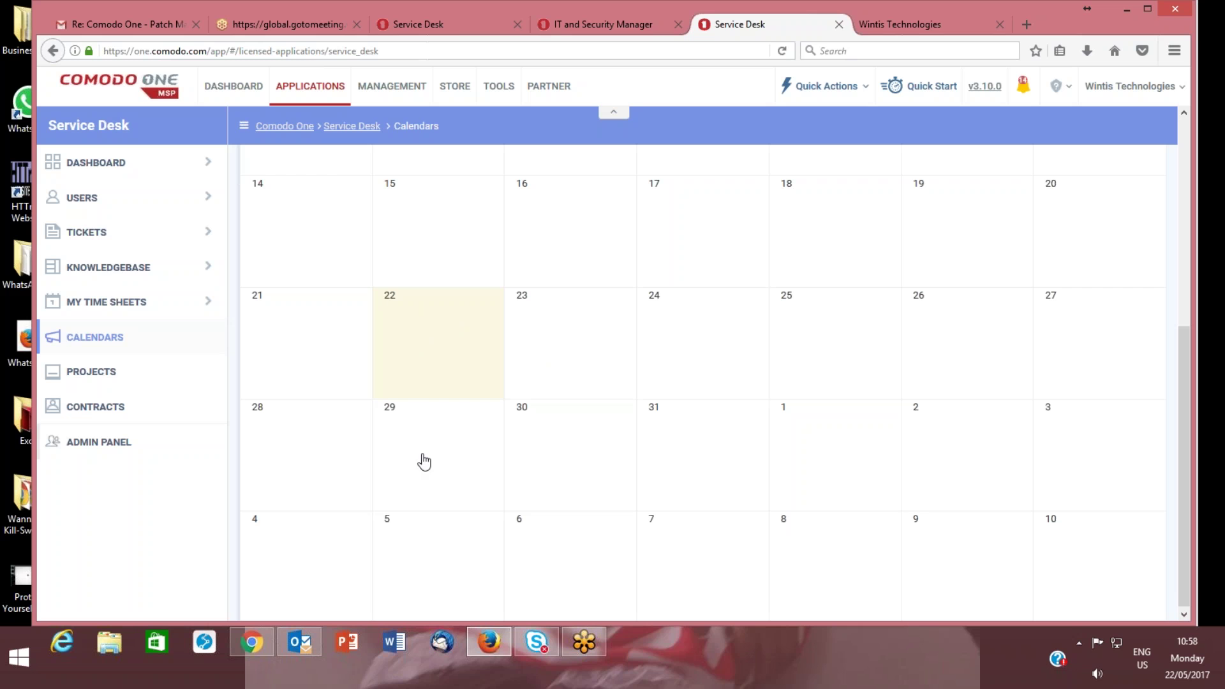
Open a new appointment for 2017-05-29, try the ticket lookup with 1, and close the form without saving.
{"action": "left_click", "coordinate": [424, 462]}
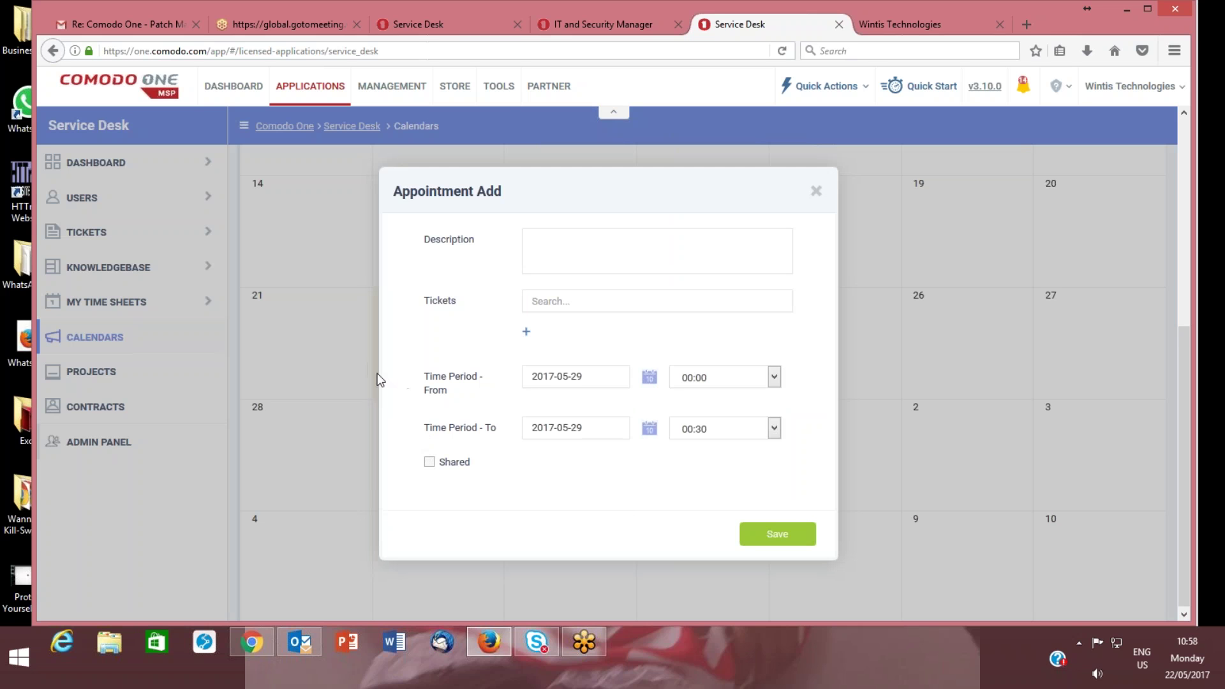
{"action": "left_click", "coordinate": [600, 246]}
{"action": "type", "text": "1"}
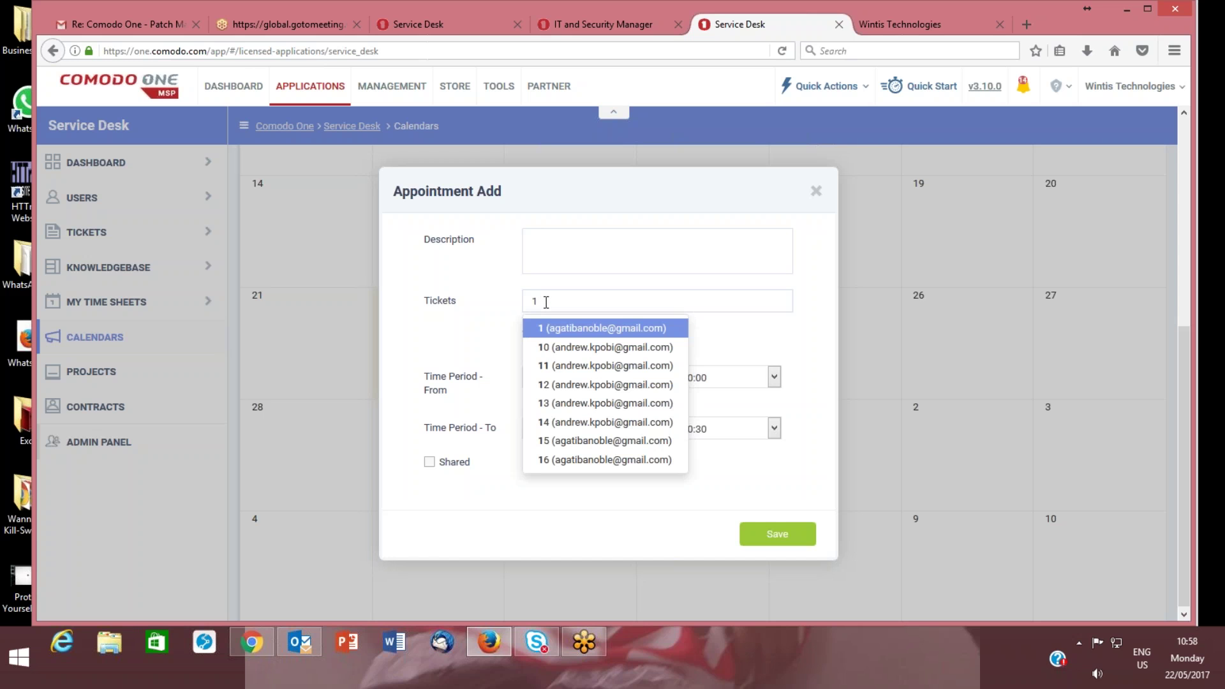
{"action": "key", "text": "BackSpace"}
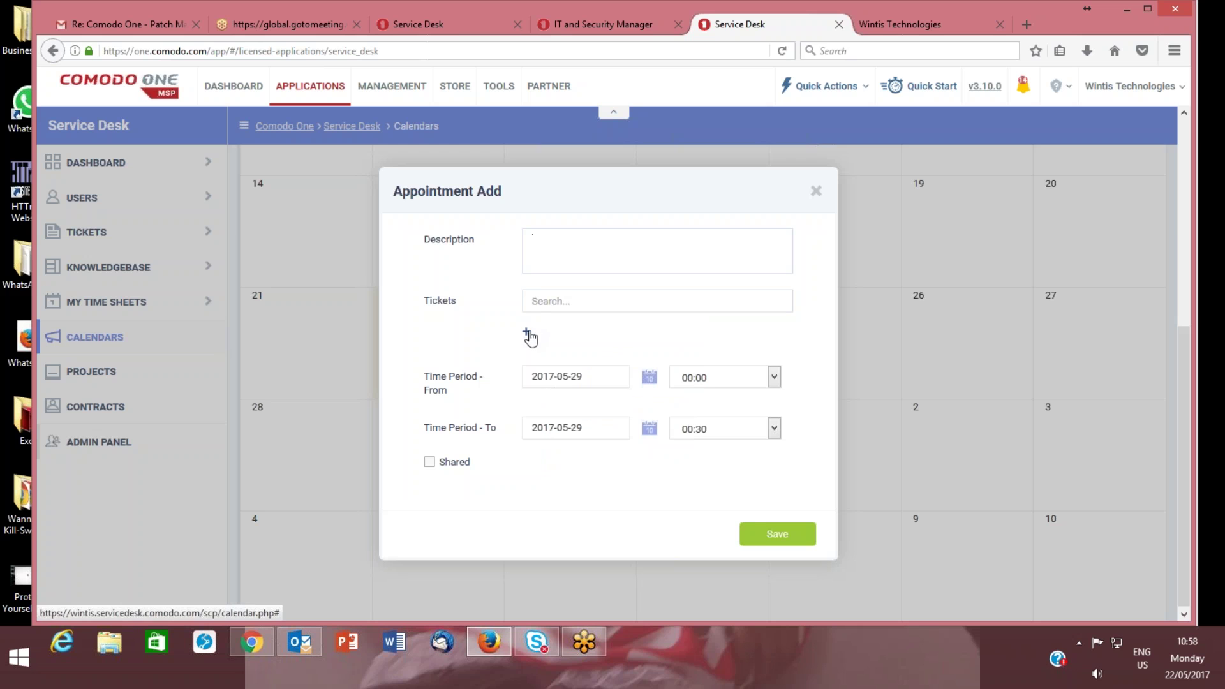
{"action": "left_click", "coordinate": [527, 332]}
{"action": "left_click", "coordinate": [775, 326]}
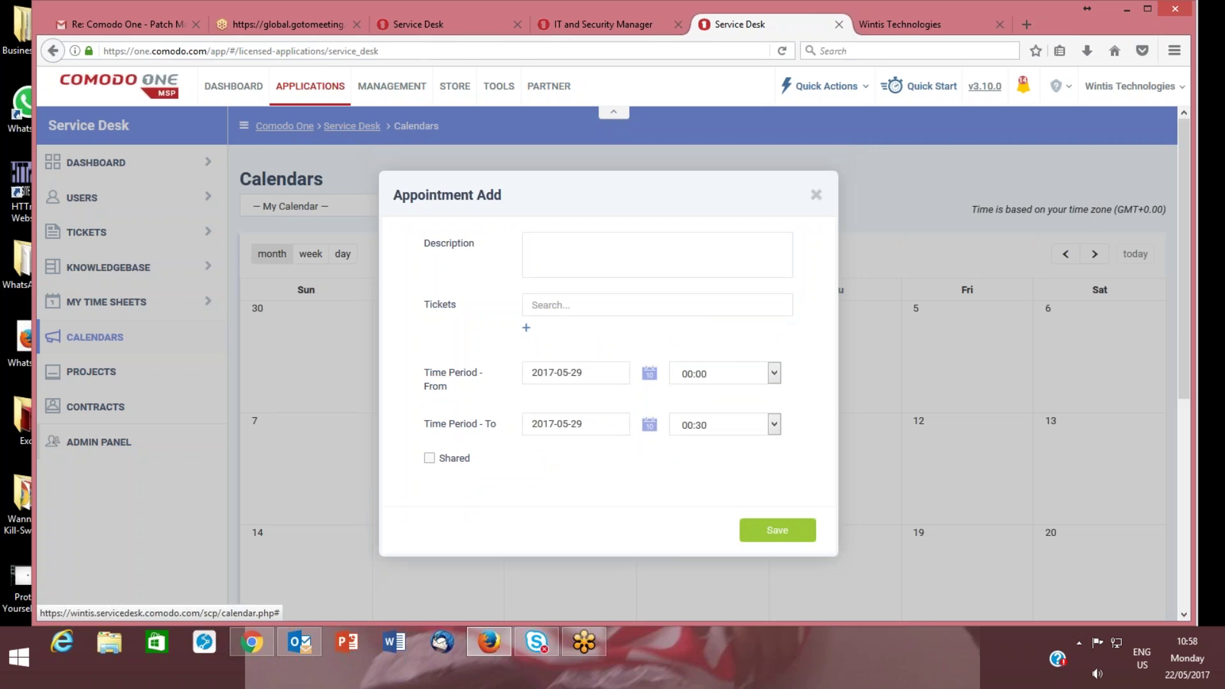
{"action": "left_click", "coordinate": [782, 536]}
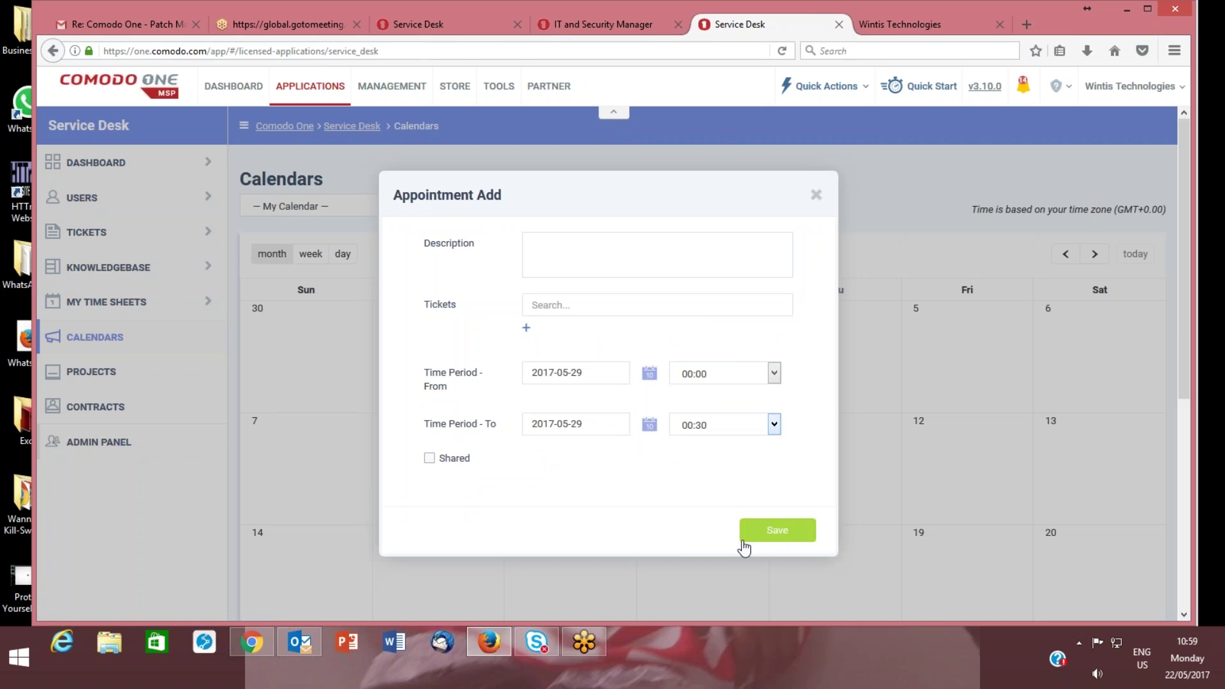
{"action": "left_click", "coordinate": [817, 197]}
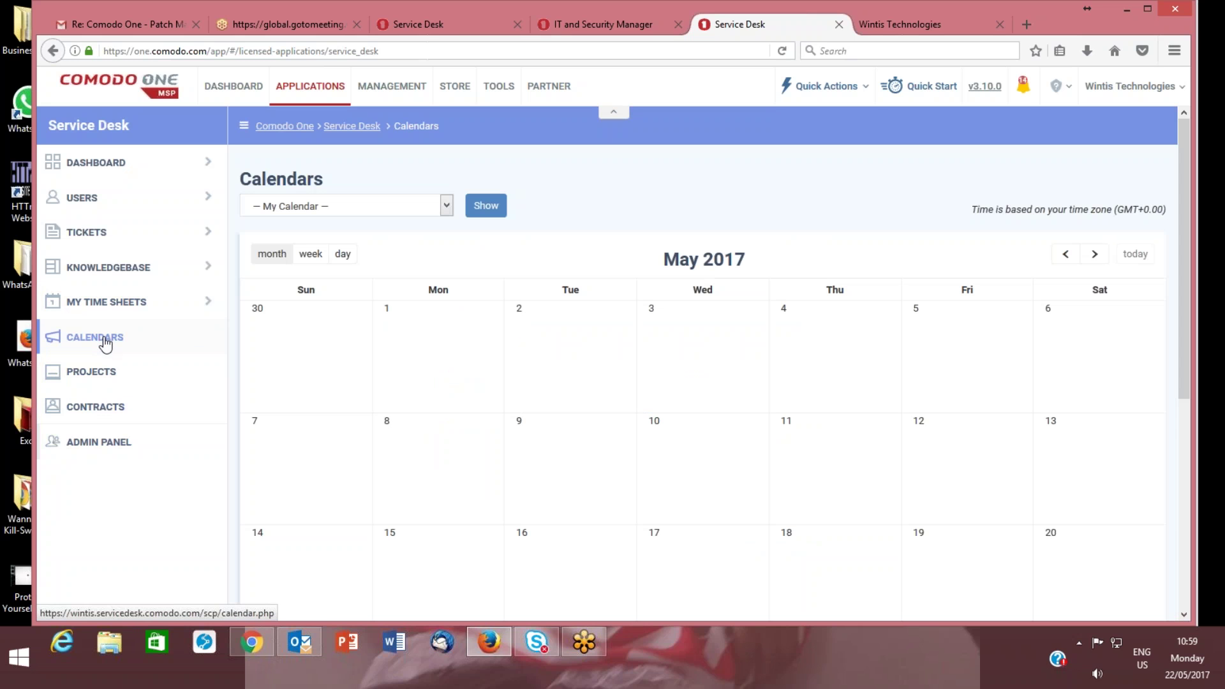
Review the calendar type choices, switching from Shared Calendar to Selected Staff Calendar and checking which agents can be selected.
{"action": "left_click", "coordinate": [375, 204]}
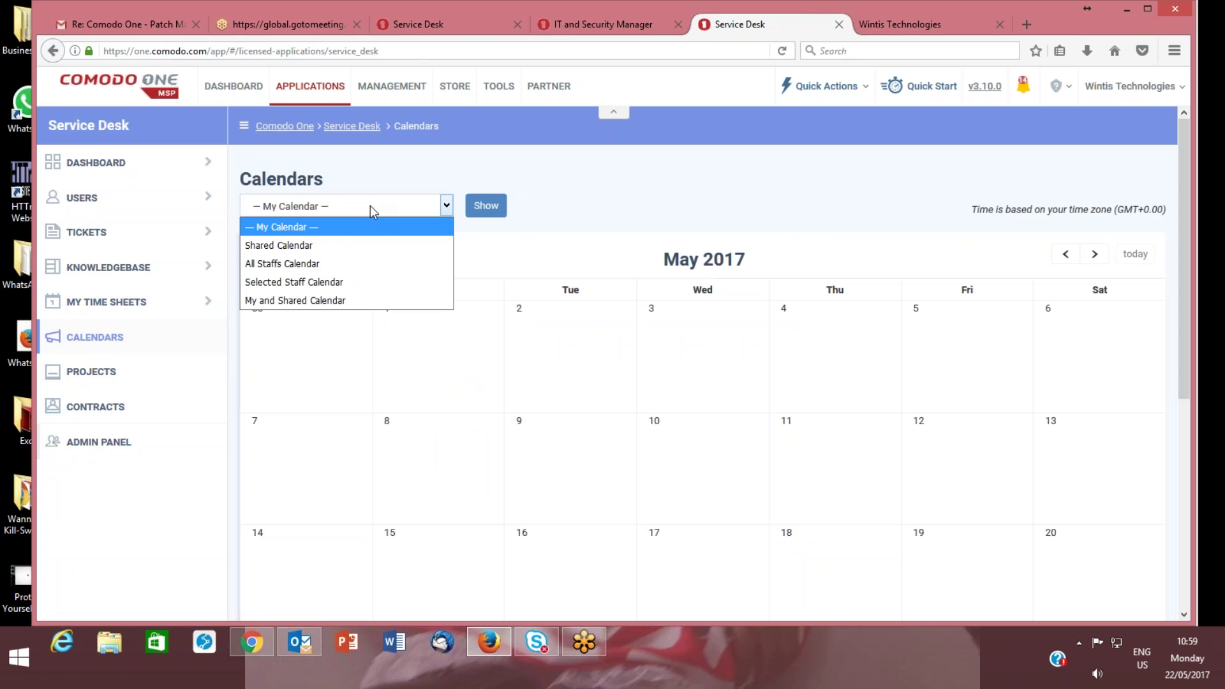
{"action": "left_click", "coordinate": [341, 254]}
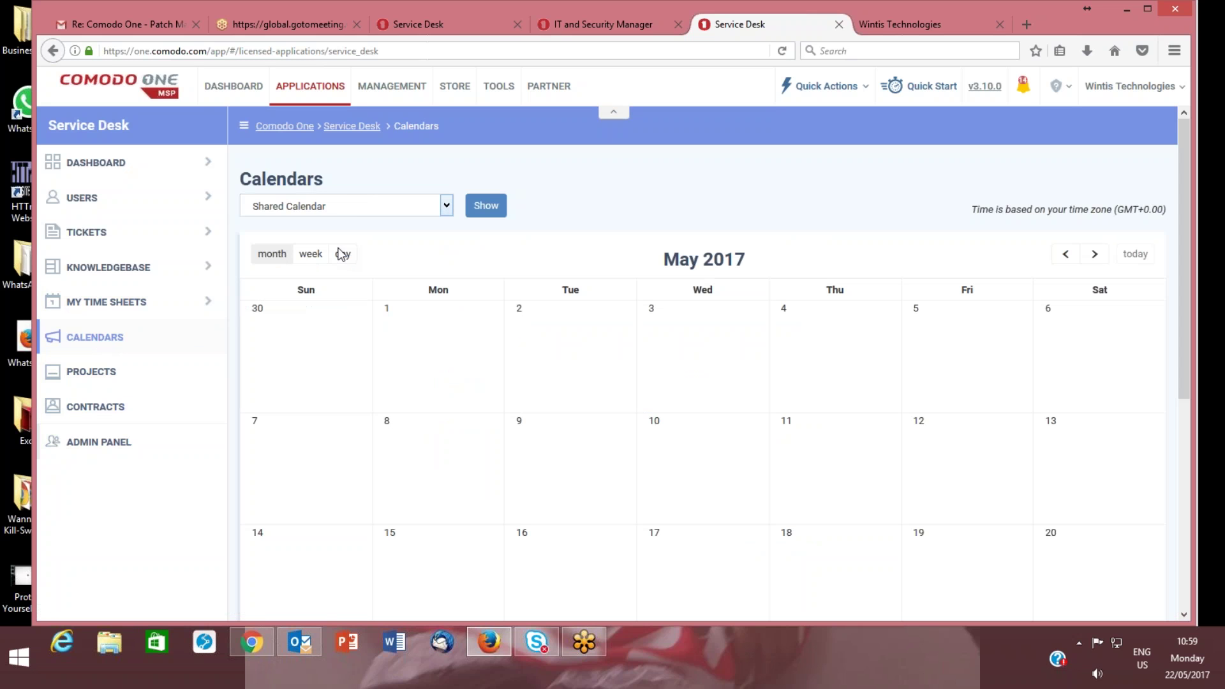
{"action": "left_click", "coordinate": [350, 206]}
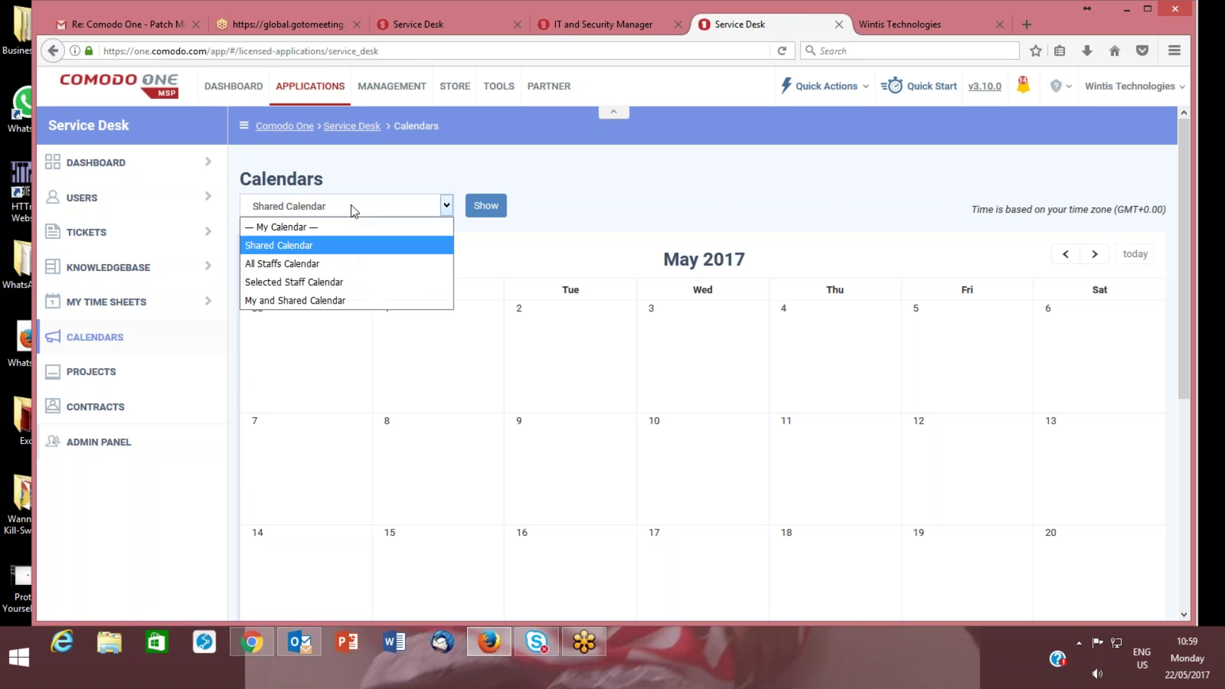
{"action": "left_click", "coordinate": [324, 282]}
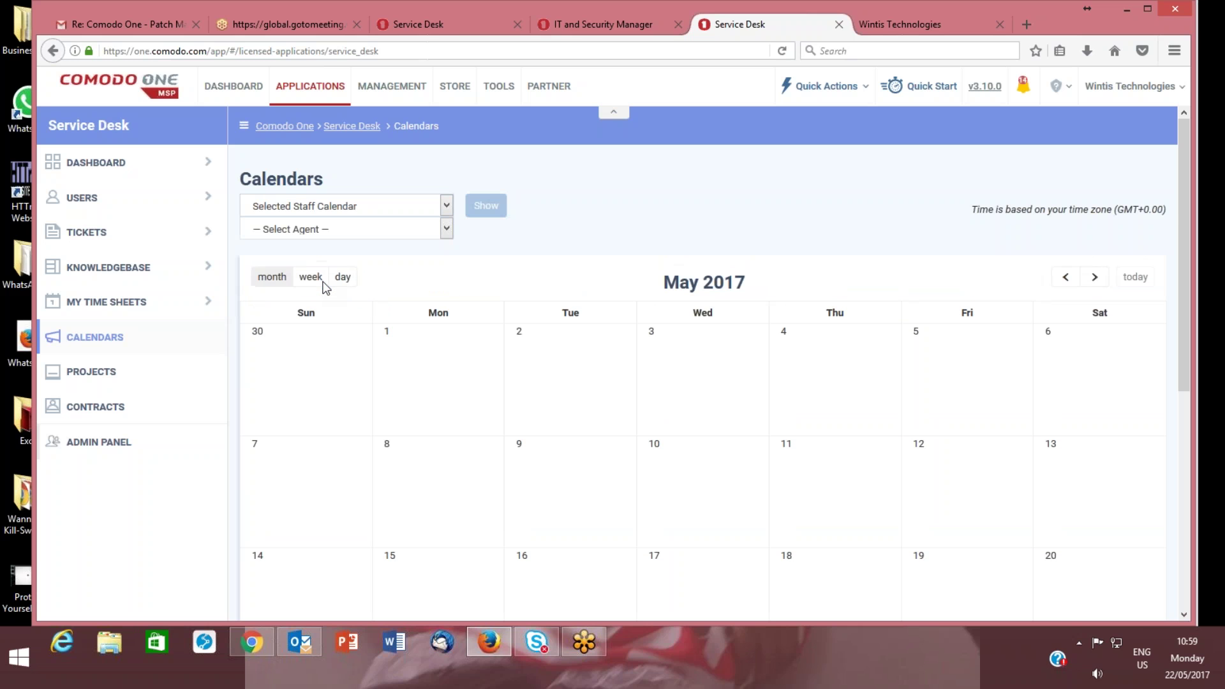
{"action": "left_click", "coordinate": [335, 228]}
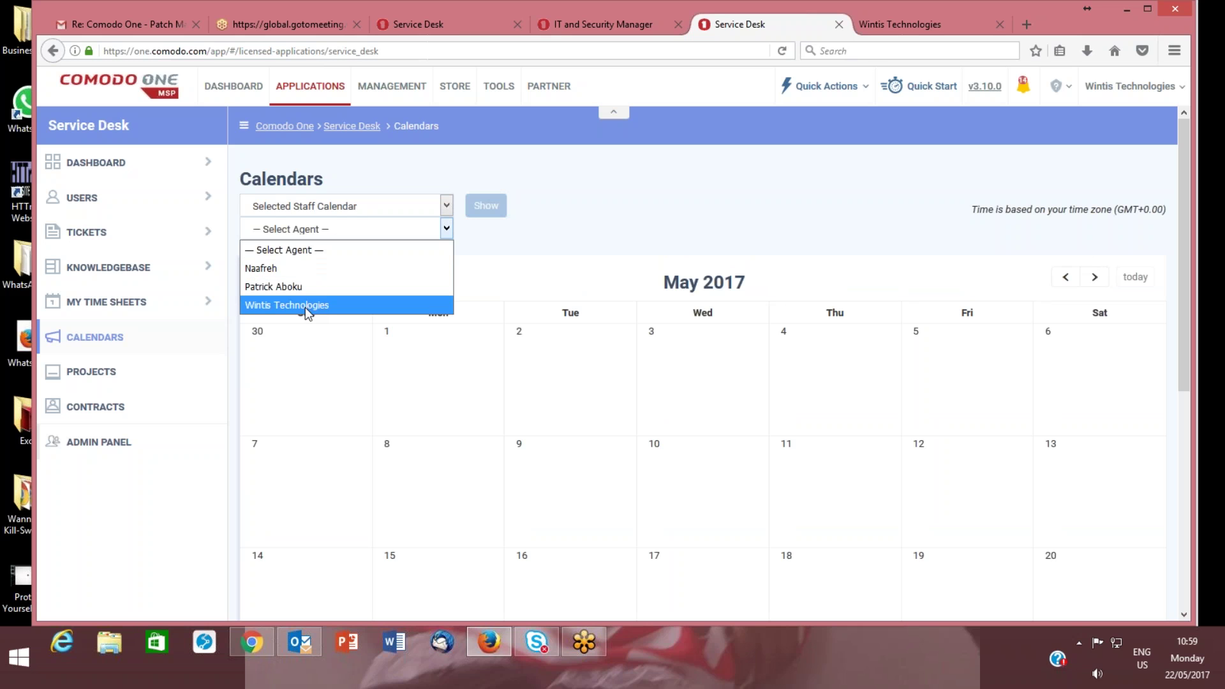
{"action": "left_click", "coordinate": [335, 208]}
{"action": "left_click", "coordinate": [336, 207]}
{"action": "left_click", "coordinate": [336, 207]}
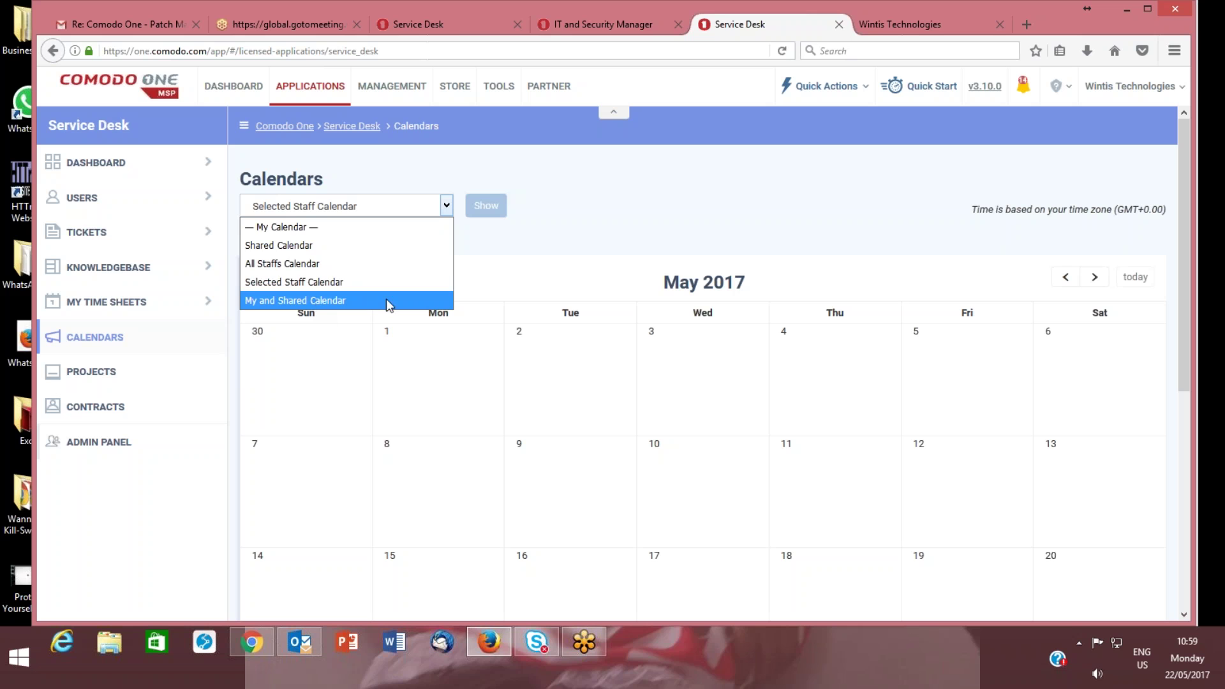
{"action": "left_click", "coordinate": [542, 287]}
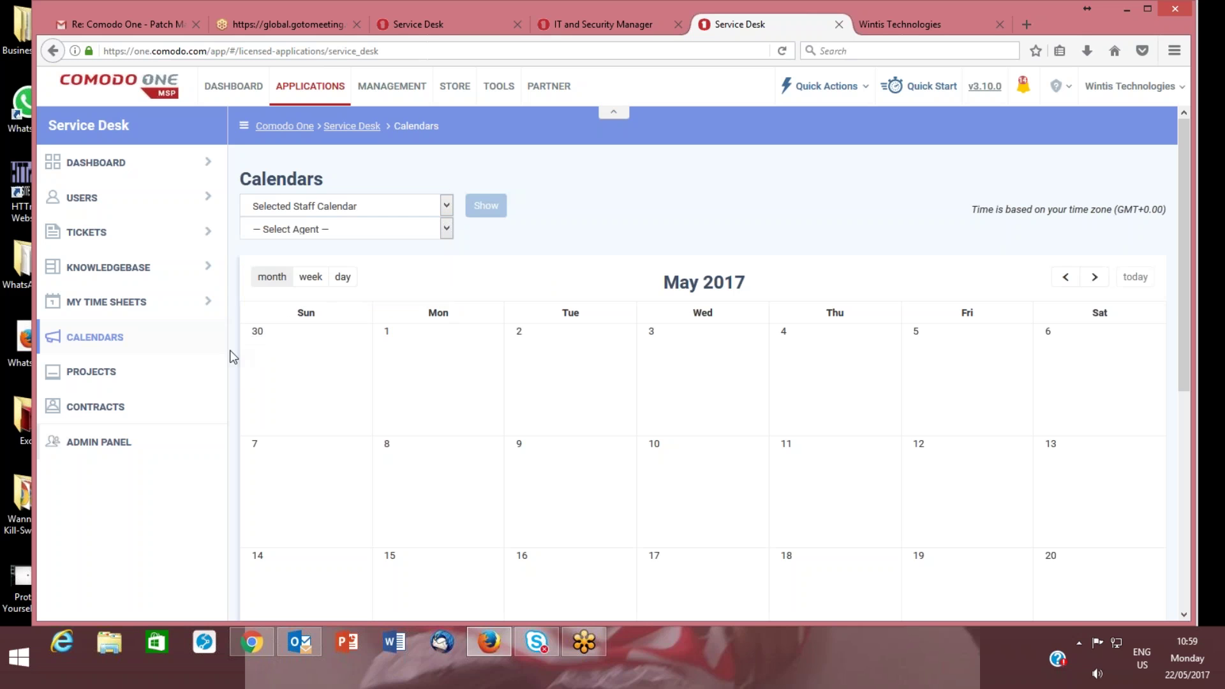
Open the projects page, view the new project's properties form, dismiss it and look over the project timeline.
{"action": "left_click", "coordinate": [111, 380]}
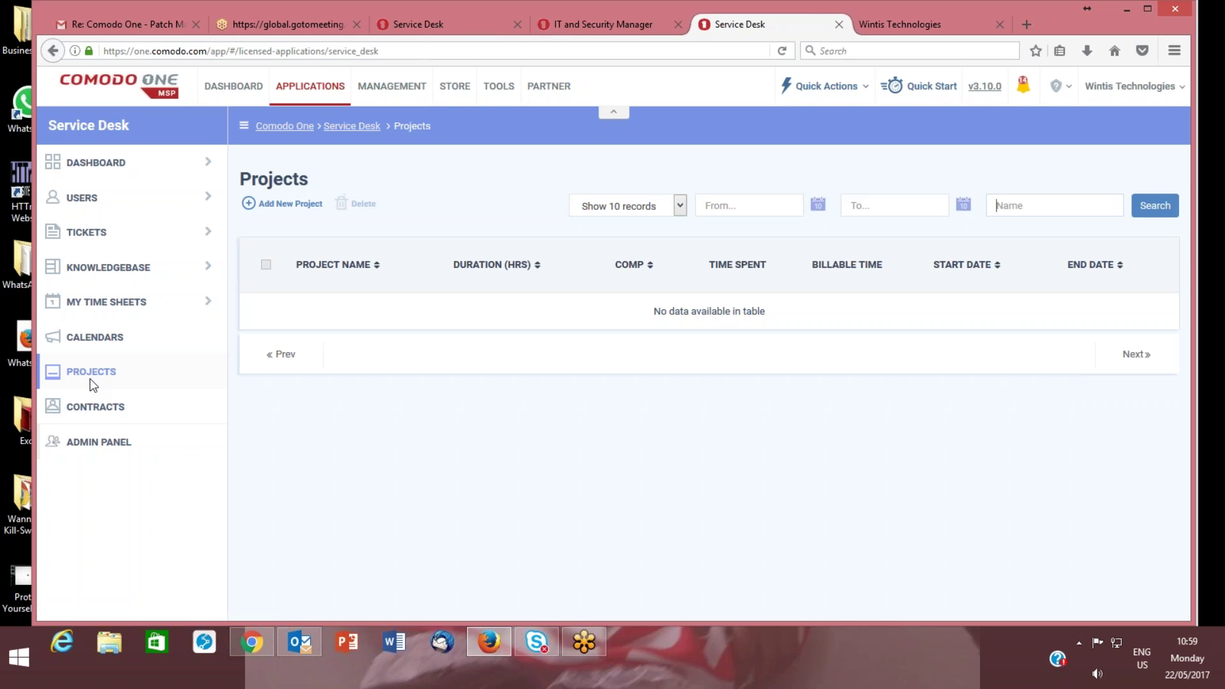
{"action": "mouse_move", "coordinate": [293, 205]}
{"action": "left_mouse_down"}
{"action": "mouse_move", "coordinate": [293, 215]}
{"action": "mouse_move", "coordinate": [292, 205]}
{"action": "left_mouse_up"}
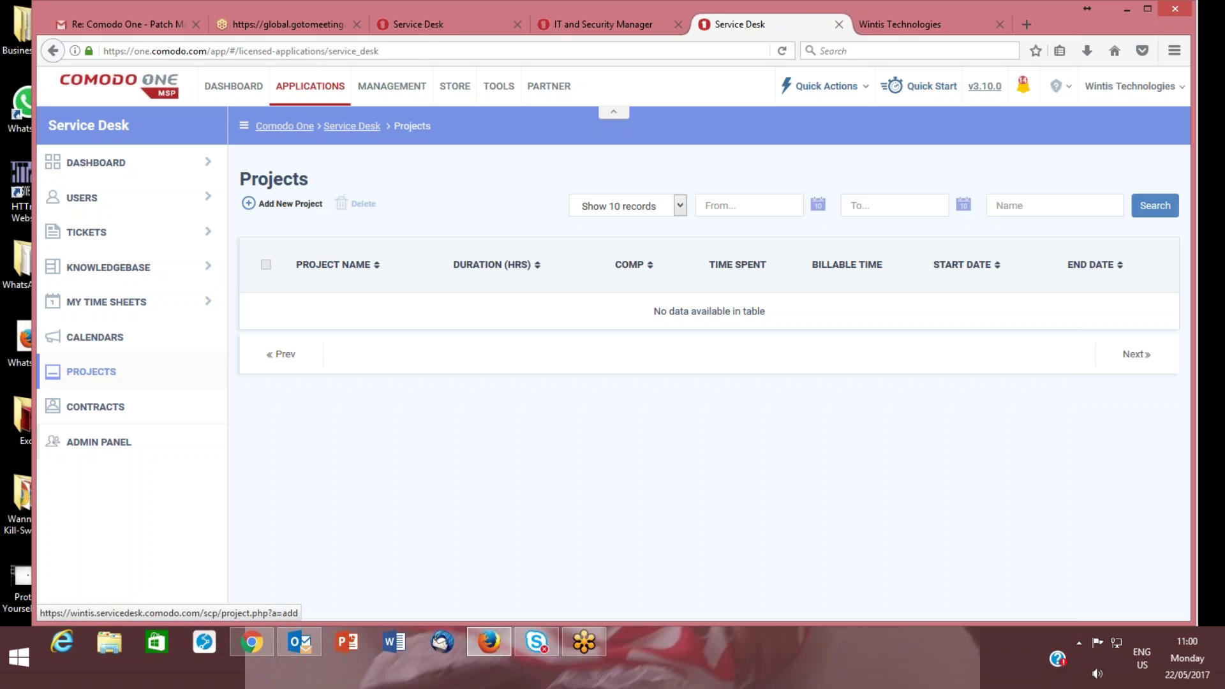
{"action": "left_click", "coordinate": [300, 207]}
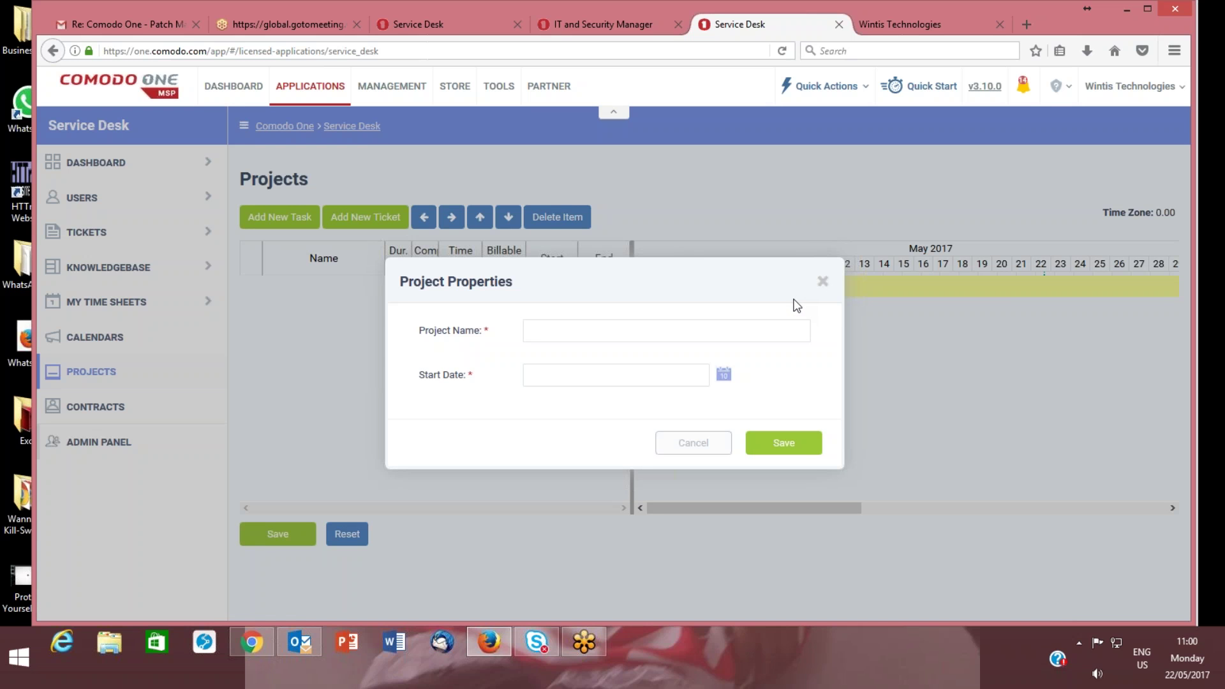
{"action": "left_click", "coordinate": [823, 282]}
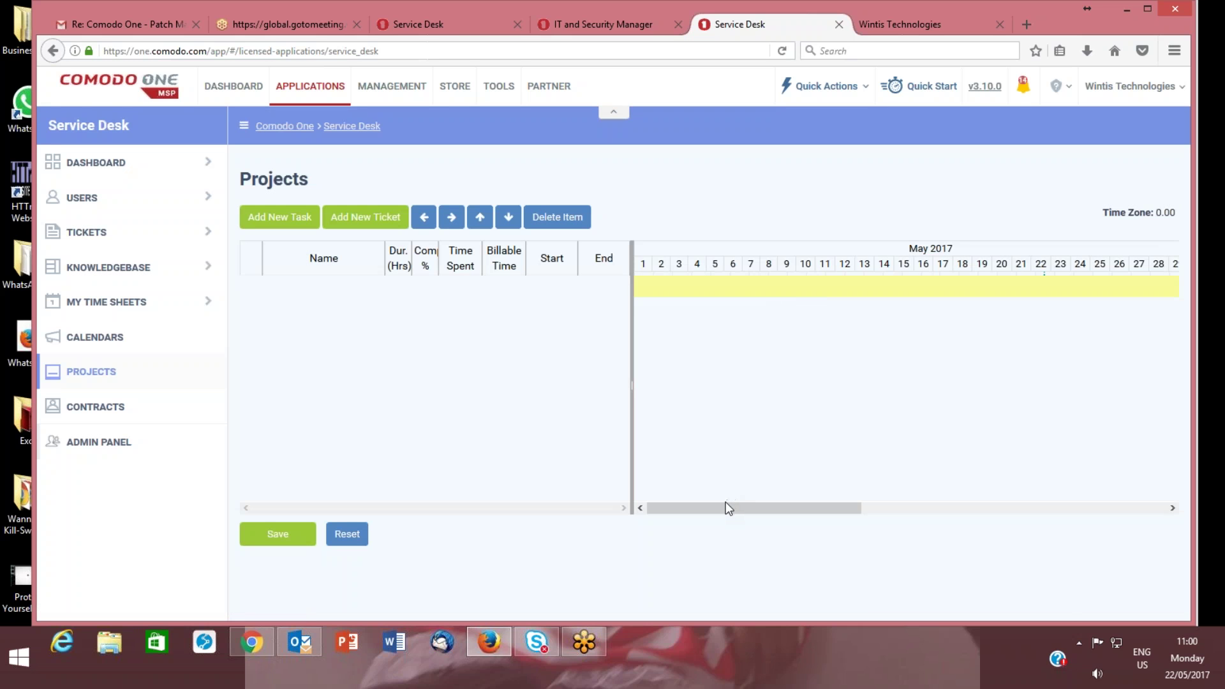
{"action": "left_click_drag", "start_coordinate": [747, 518], "coordinate": [641, 517]}
Start a new contract and examine its general information, contract parameters and asset rate fields.
{"action": "left_click", "coordinate": [89, 415]}
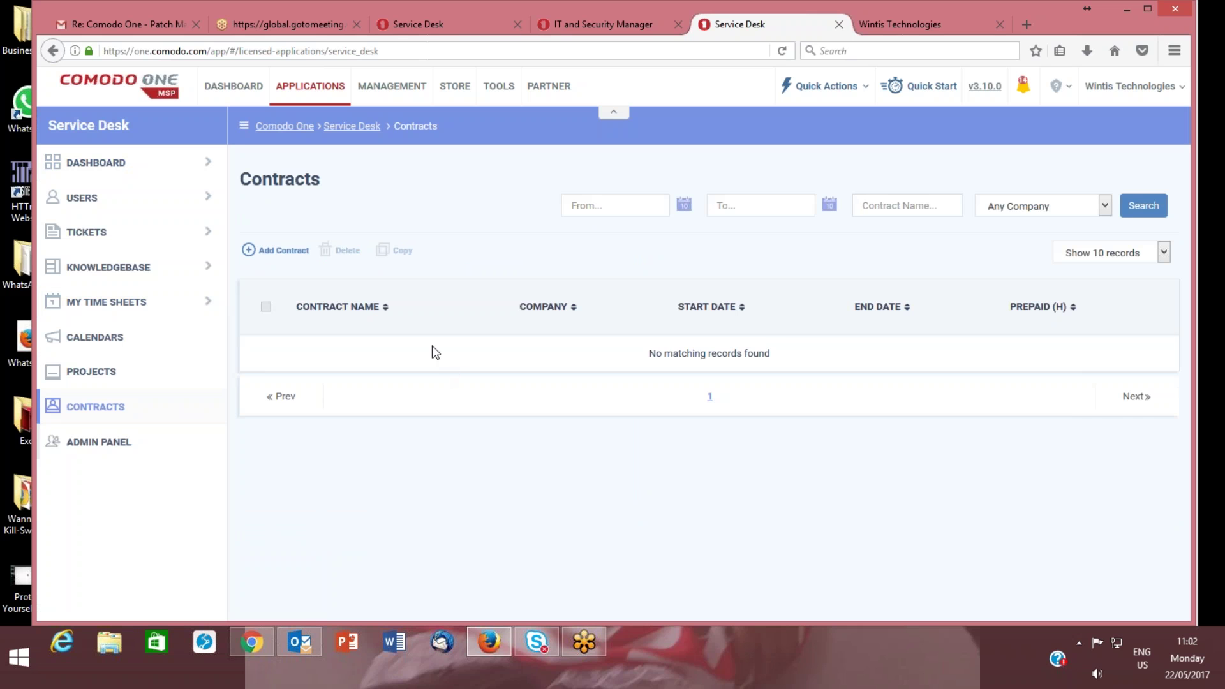
{"action": "left_click", "coordinate": [295, 251]}
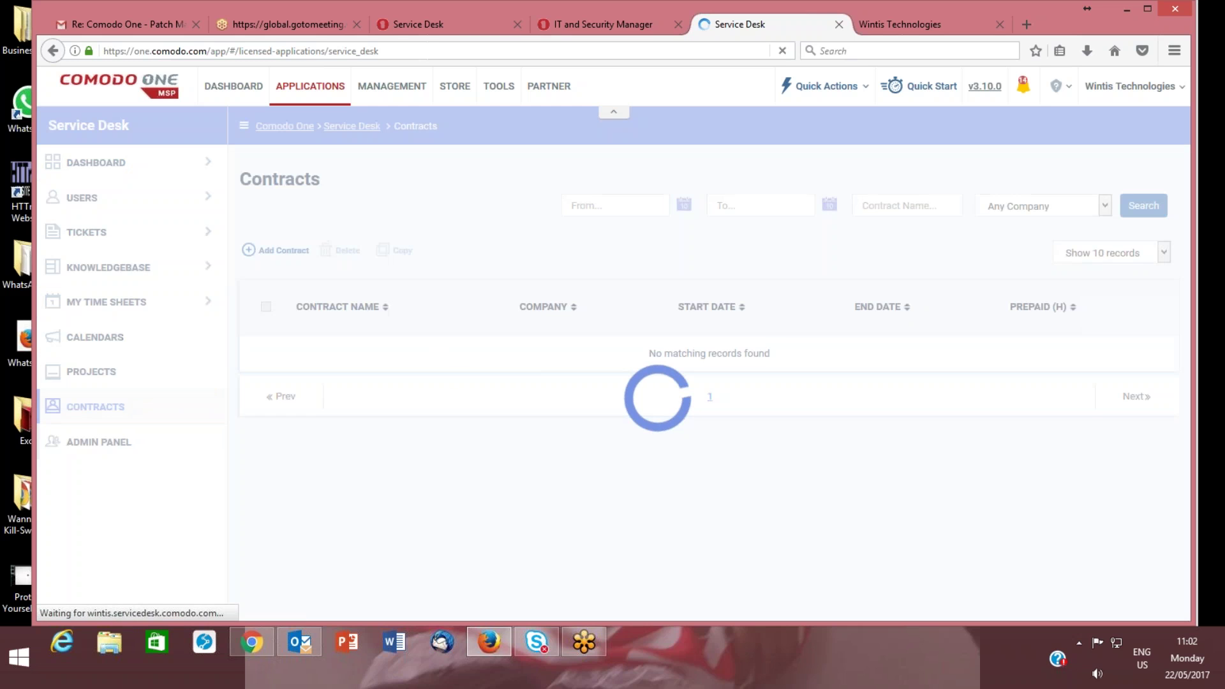
{"action": "scroll", "coordinate": [592, 457], "scroll_direction": "down", "scroll_amount": 3}
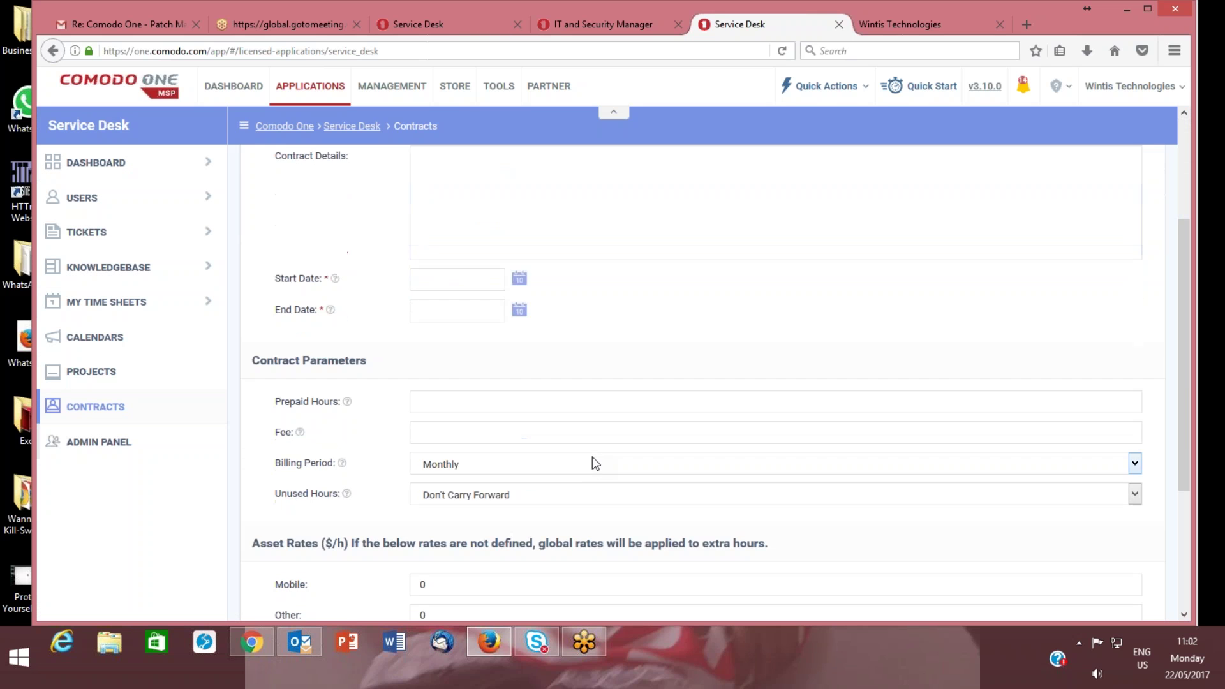
{"action": "scroll", "coordinate": [592, 457], "scroll_direction": "down", "scroll_amount": 3}
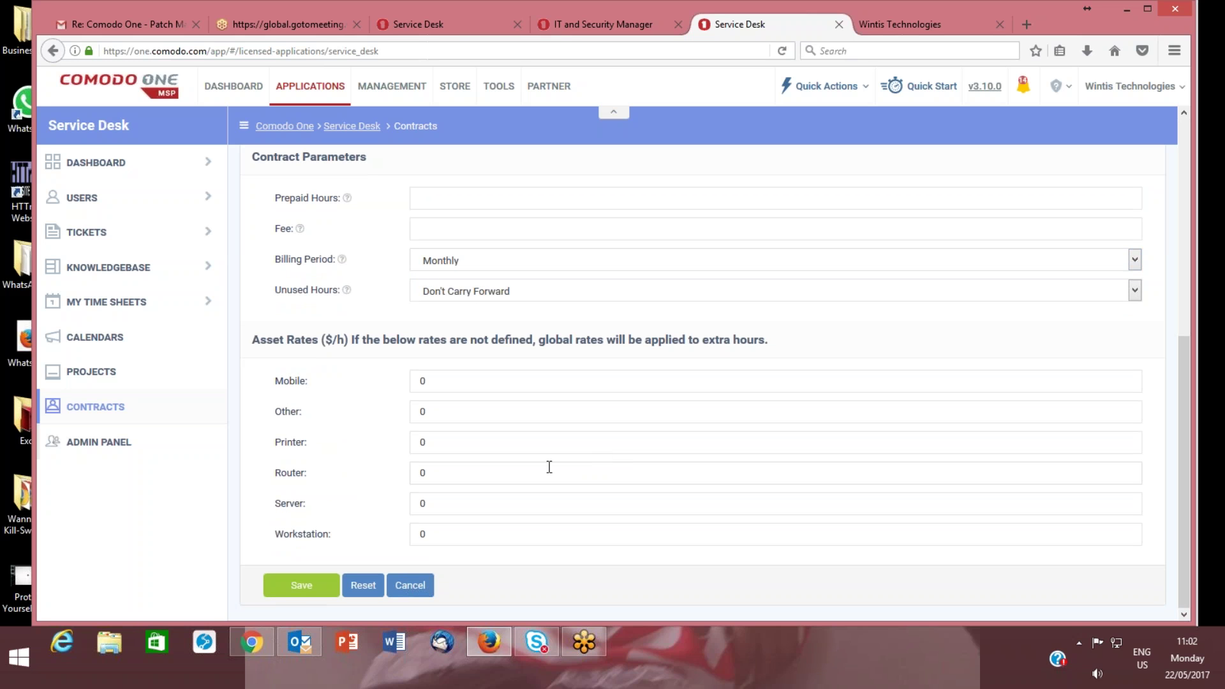
{"action": "scroll", "coordinate": [547, 468], "scroll_direction": "up", "scroll_amount": 6}
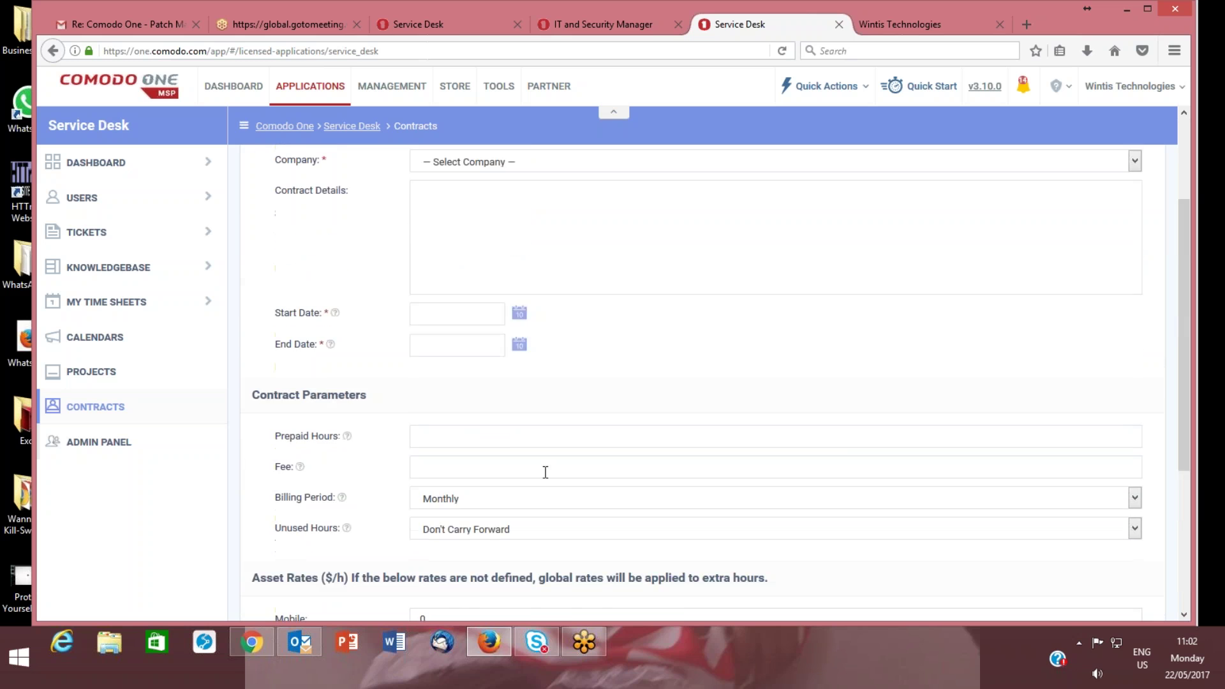
{"action": "scroll", "coordinate": [542, 480], "scroll_direction": "down", "scroll_amount": 2}
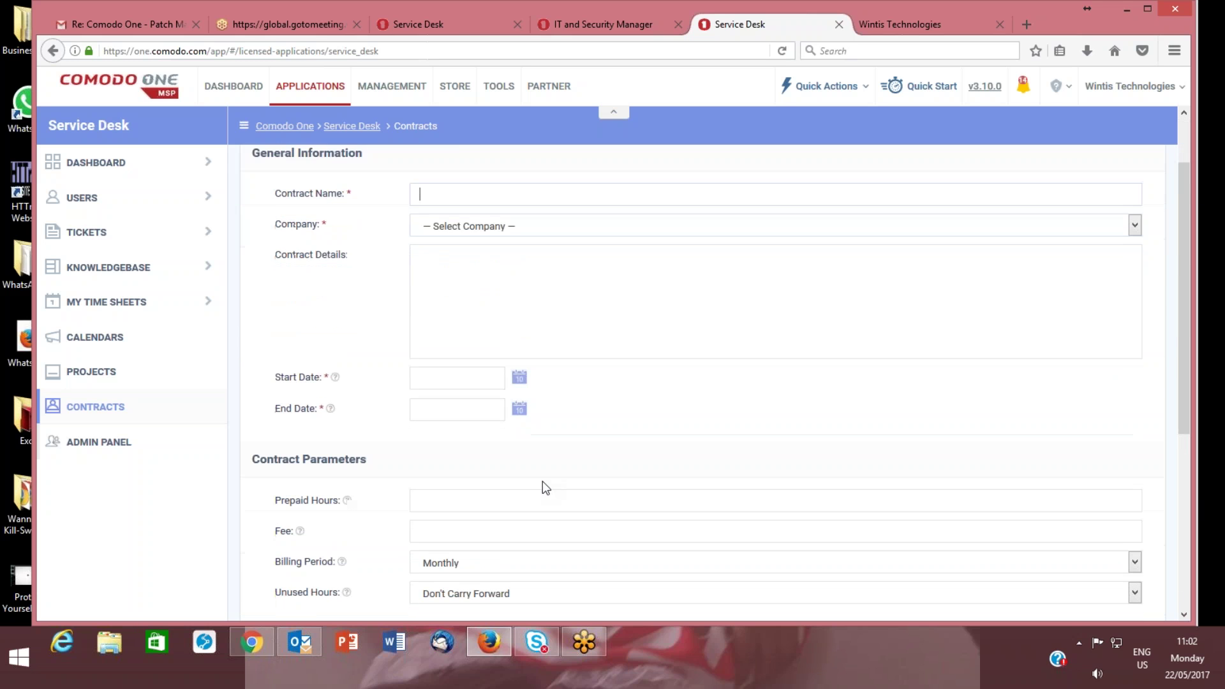
{"action": "scroll", "coordinate": [539, 487], "scroll_direction": "down", "scroll_amount": 2}
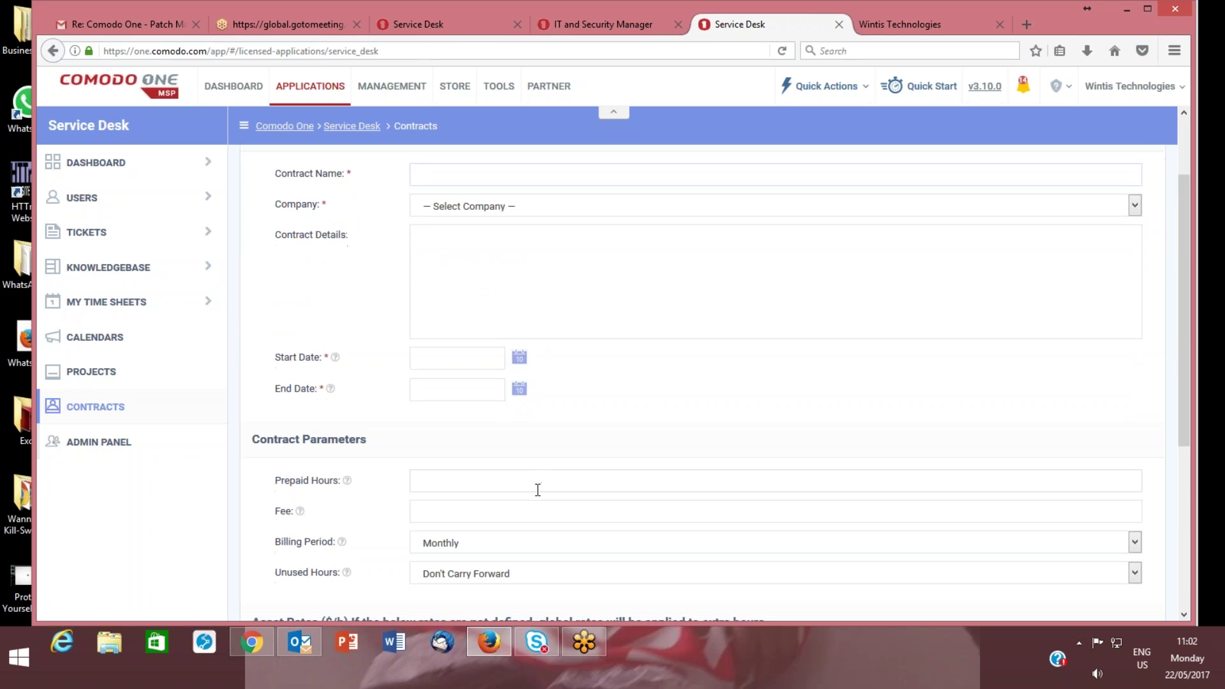
{"action": "scroll", "coordinate": [538, 490], "scroll_direction": "down", "scroll_amount": 2}
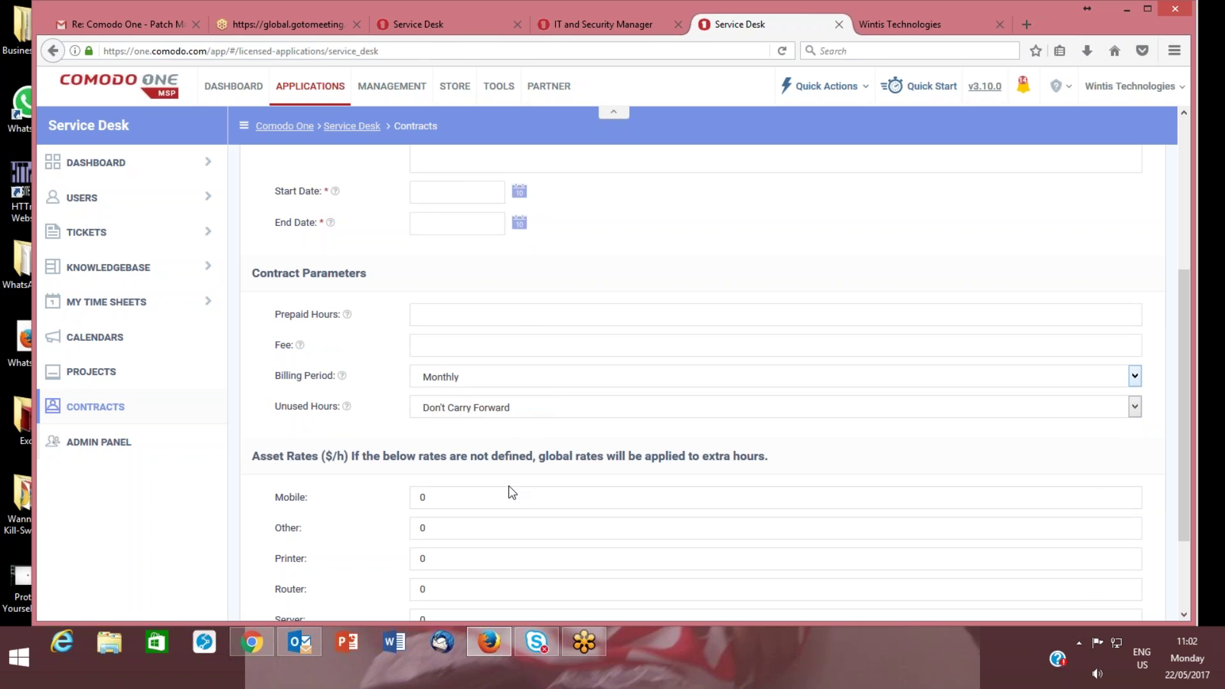
{"action": "scroll", "coordinate": [508, 485], "scroll_direction": "down", "scroll_amount": 2}
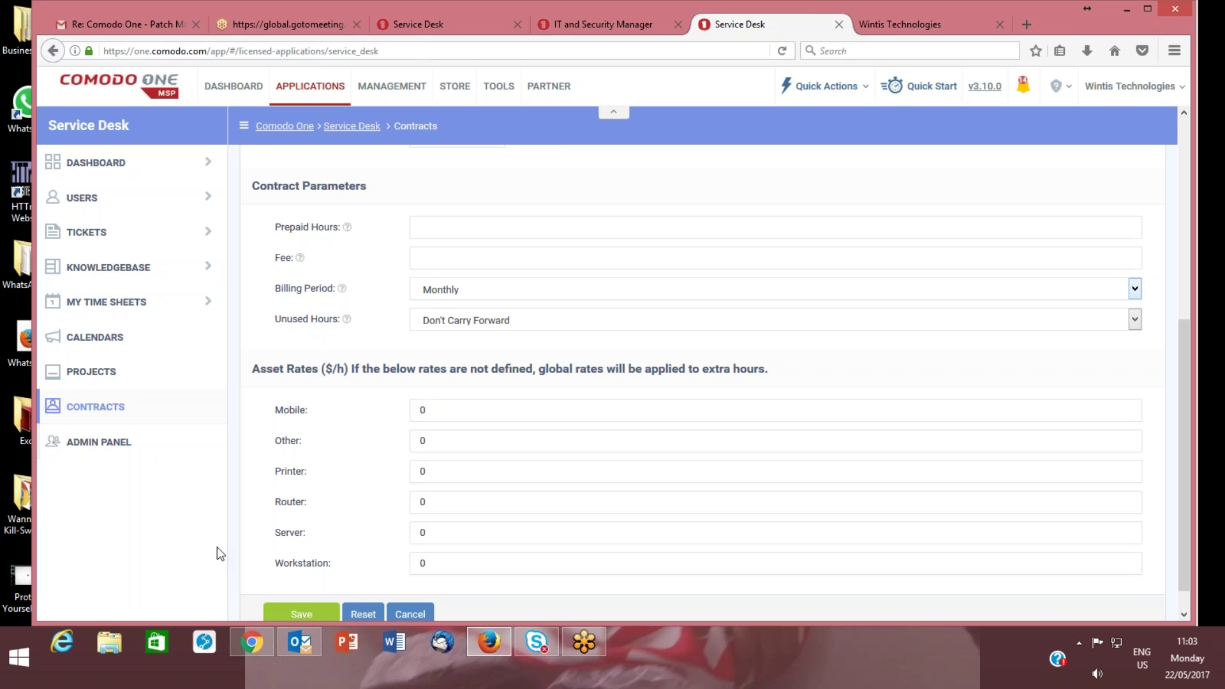
Read the help note for the new contract's Fee field and review the contract parameters and asset rates again.
{"action": "scroll", "coordinate": [217, 554], "scroll_direction": "up", "scroll_amount": 5}
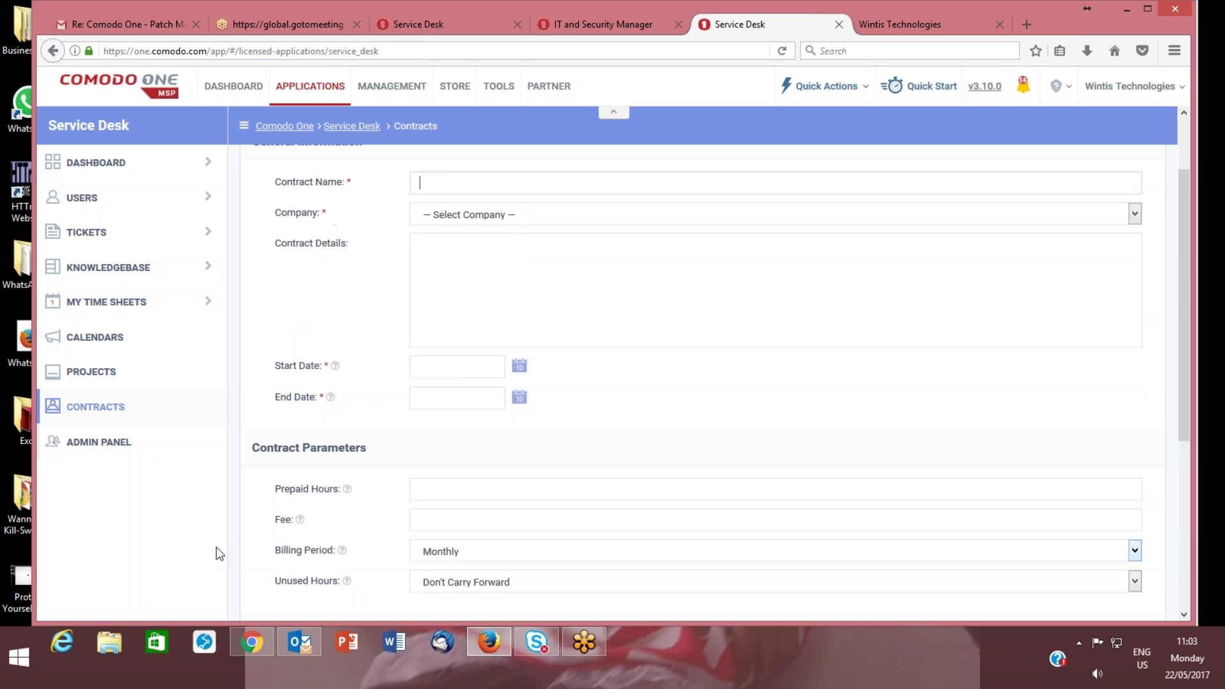
{"action": "left_click", "coordinate": [299, 520]}
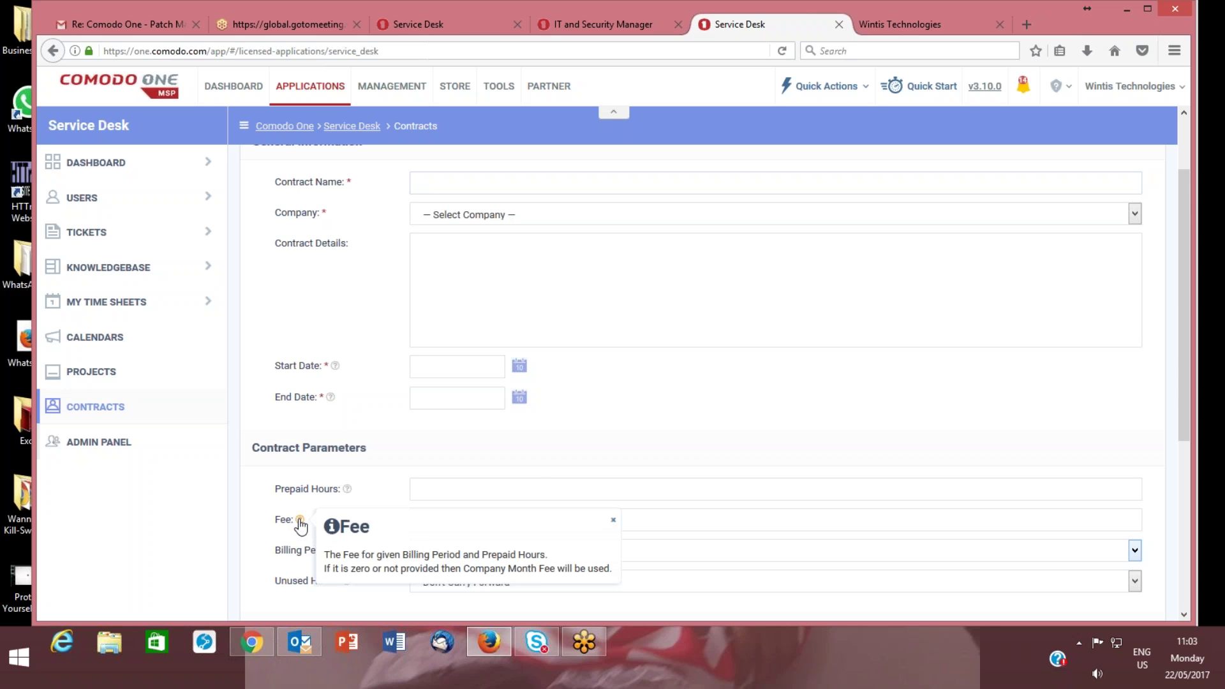
{"action": "left_click", "coordinate": [531, 493]}
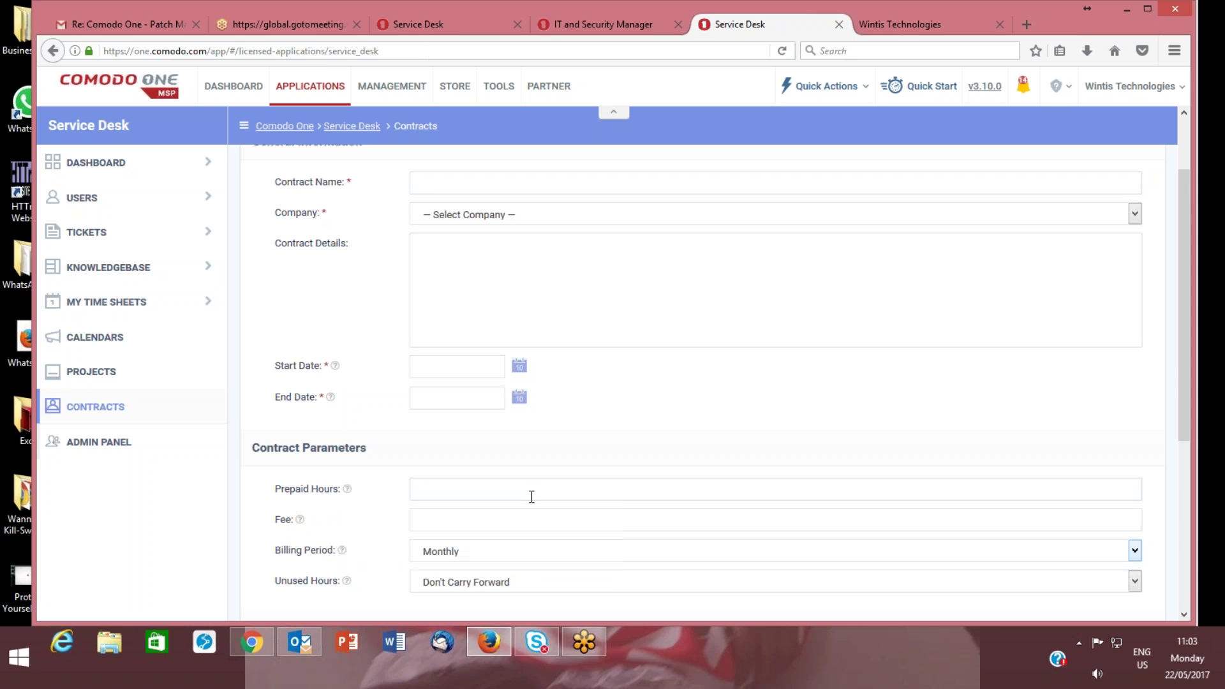
{"action": "scroll", "coordinate": [530, 496], "scroll_direction": "down", "scroll_amount": 4}
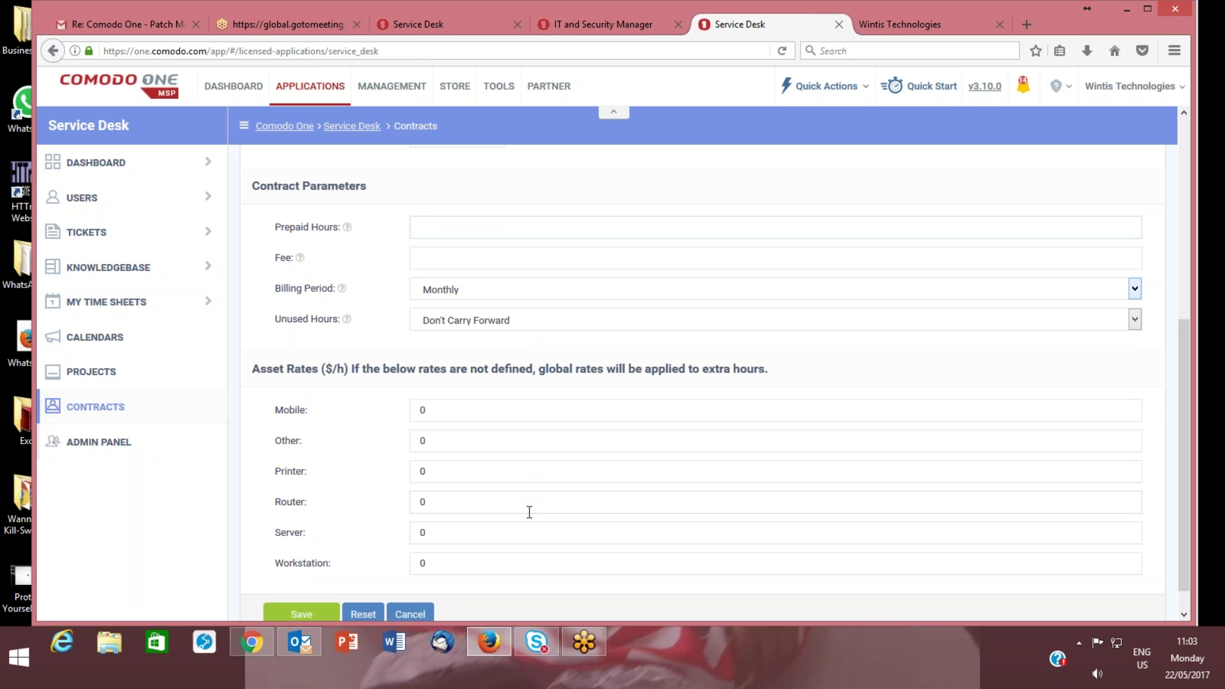
{"action": "scroll", "coordinate": [523, 511], "scroll_direction": "up", "scroll_amount": 1}
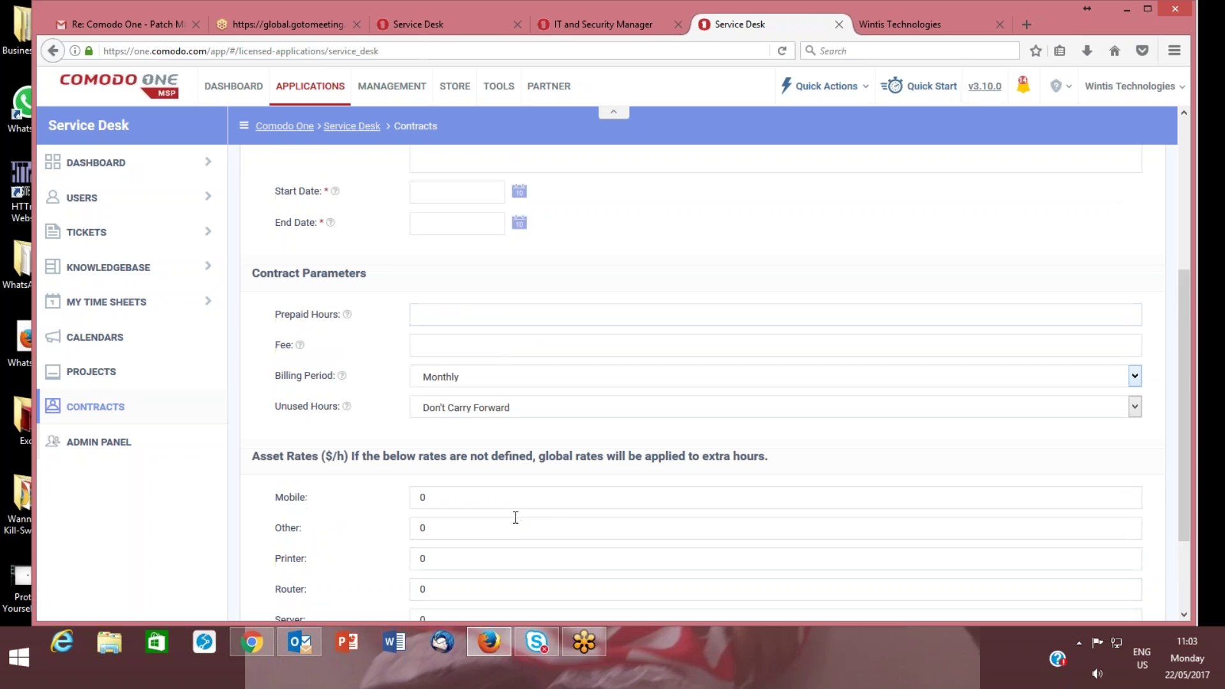
{"action": "scroll", "coordinate": [512, 518], "scroll_direction": "up", "scroll_amount": 3}
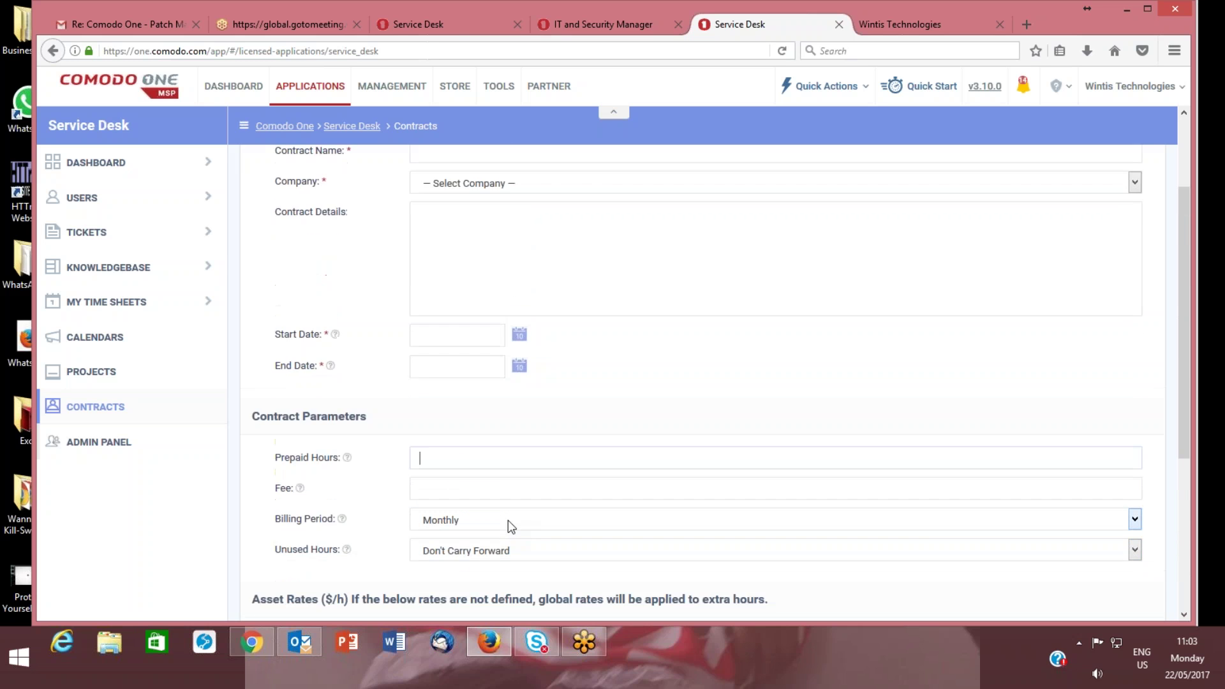
{"action": "scroll", "coordinate": [507, 519], "scroll_direction": "up", "scroll_amount": 2}
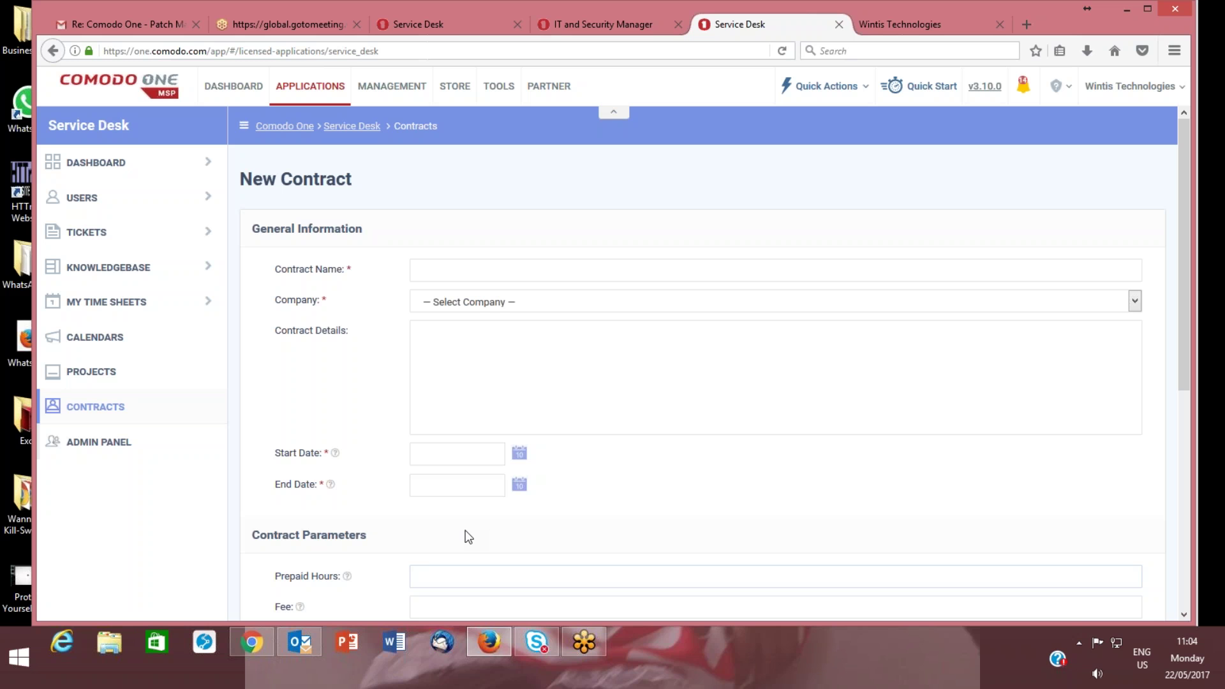
Look through the new contract form once more and check the available companies without choosing one.
{"action": "scroll", "coordinate": [622, 533], "scroll_direction": "down", "scroll_amount": 3}
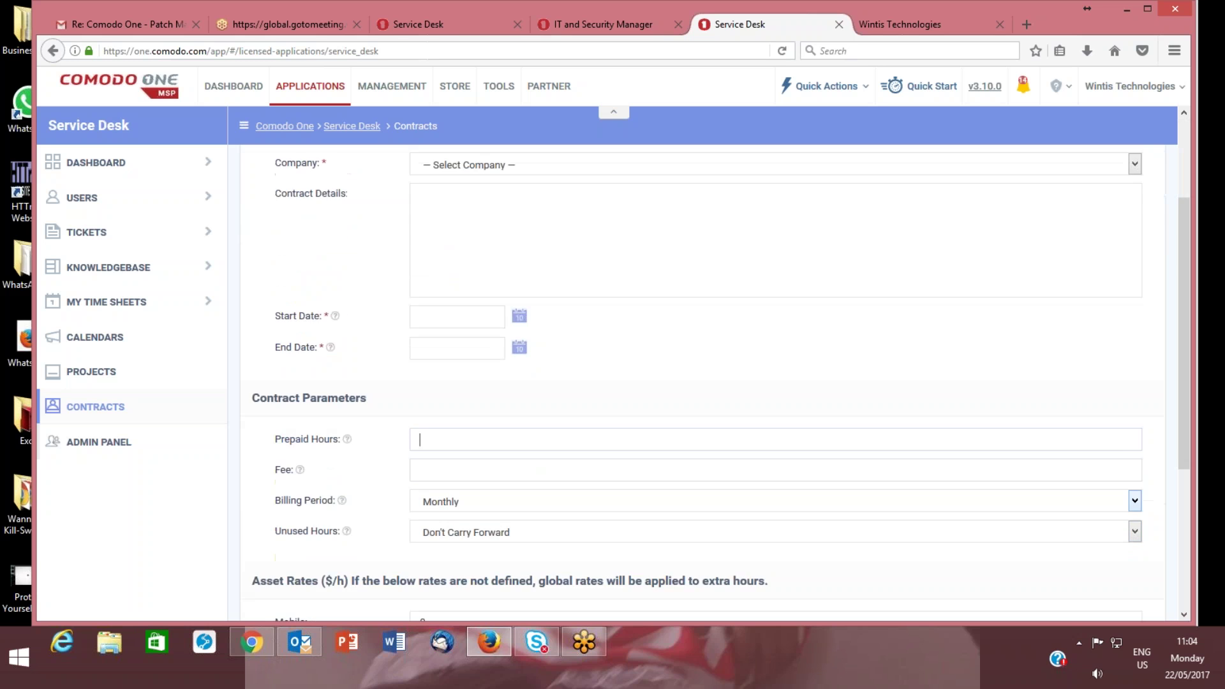
{"action": "scroll", "coordinate": [628, 543], "scroll_direction": "down", "scroll_amount": 3}
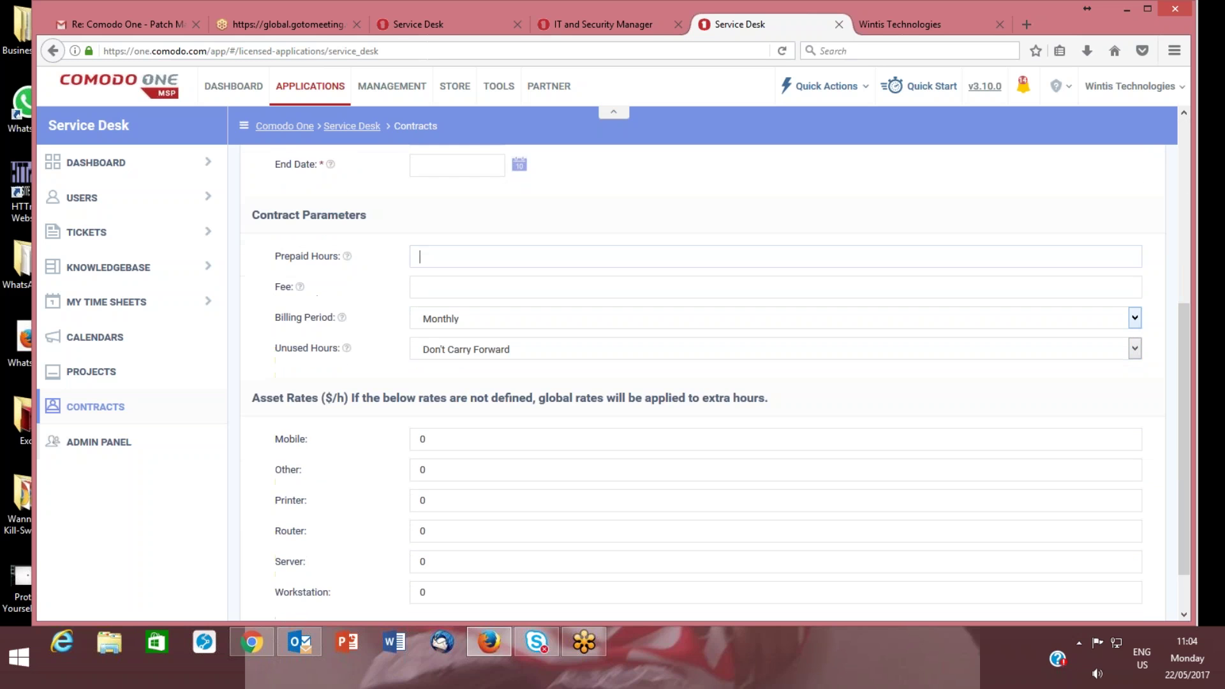
{"action": "scroll", "coordinate": [702, 383], "scroll_direction": "up", "scroll_amount": 6}
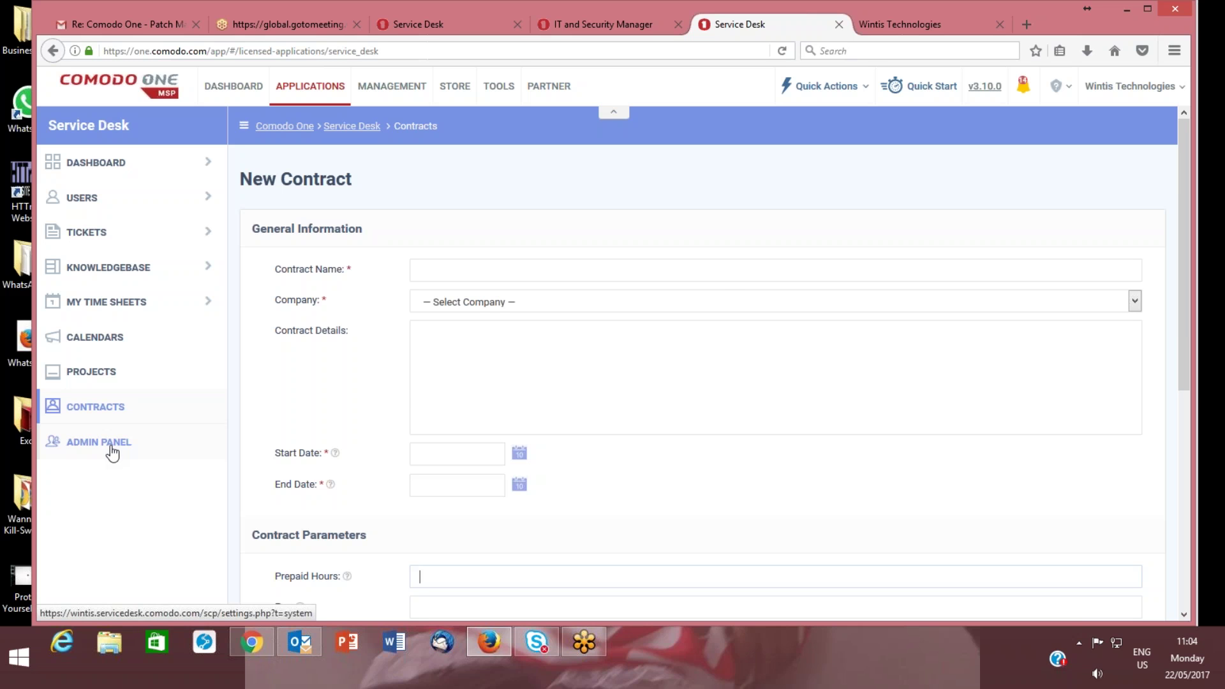
{"action": "left_click", "coordinate": [686, 304]}
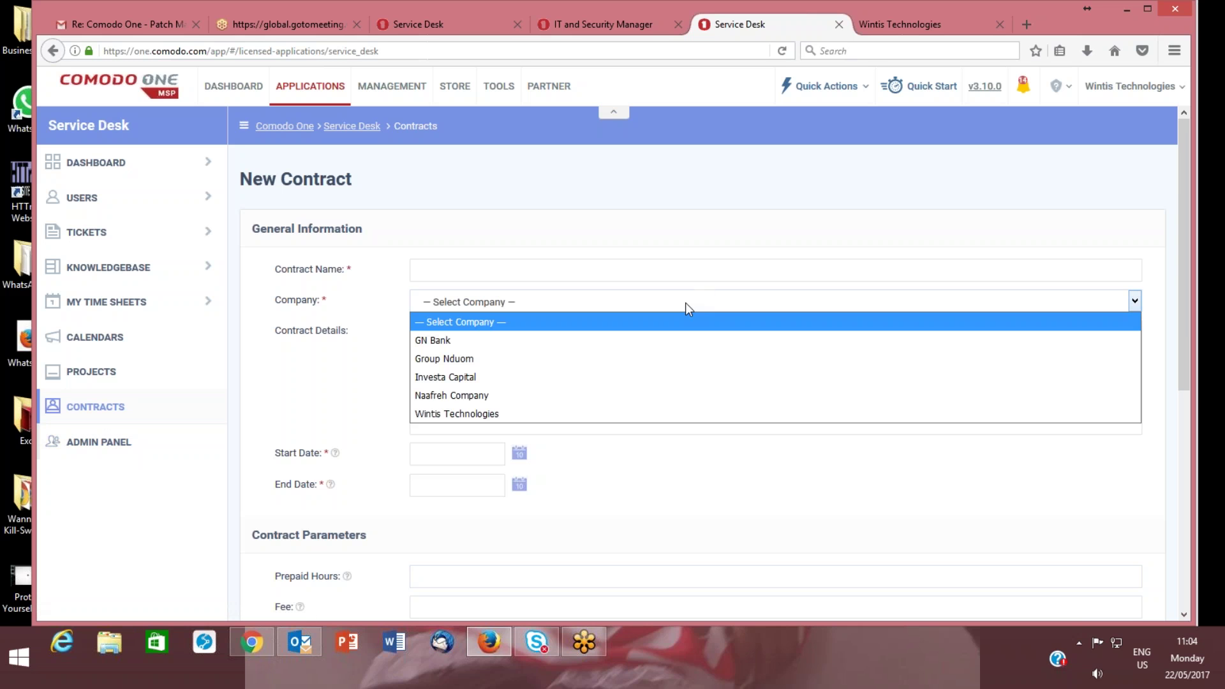
{"action": "left_click", "coordinate": [686, 302]}
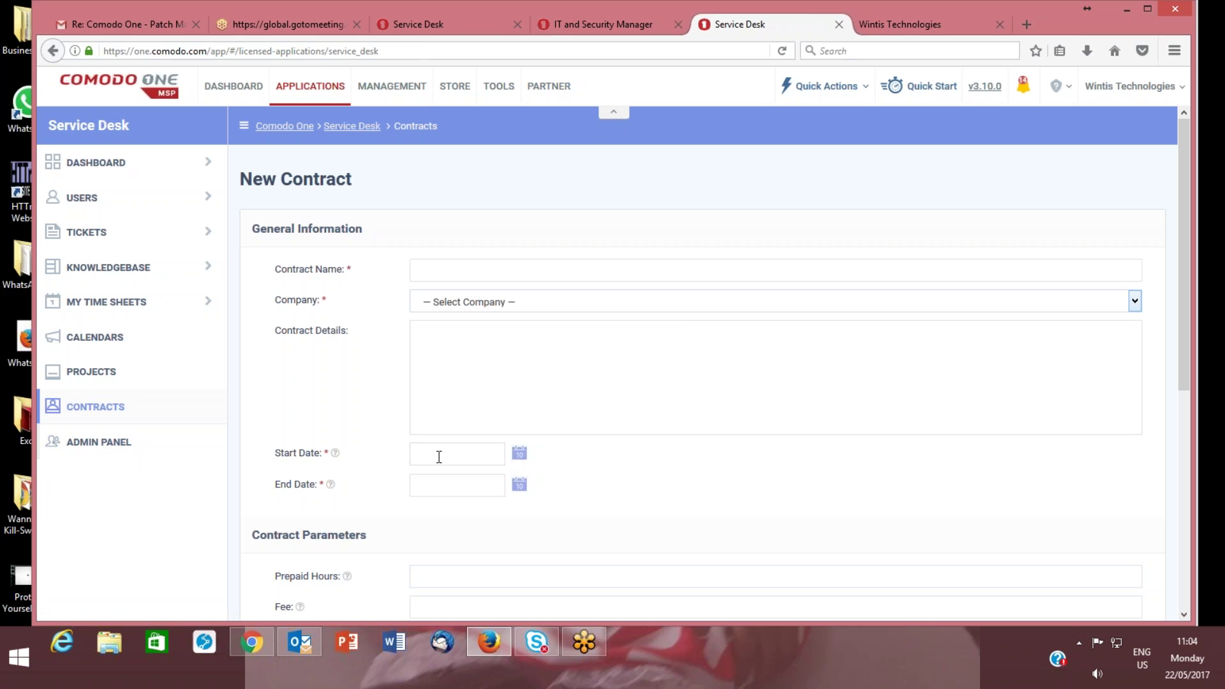